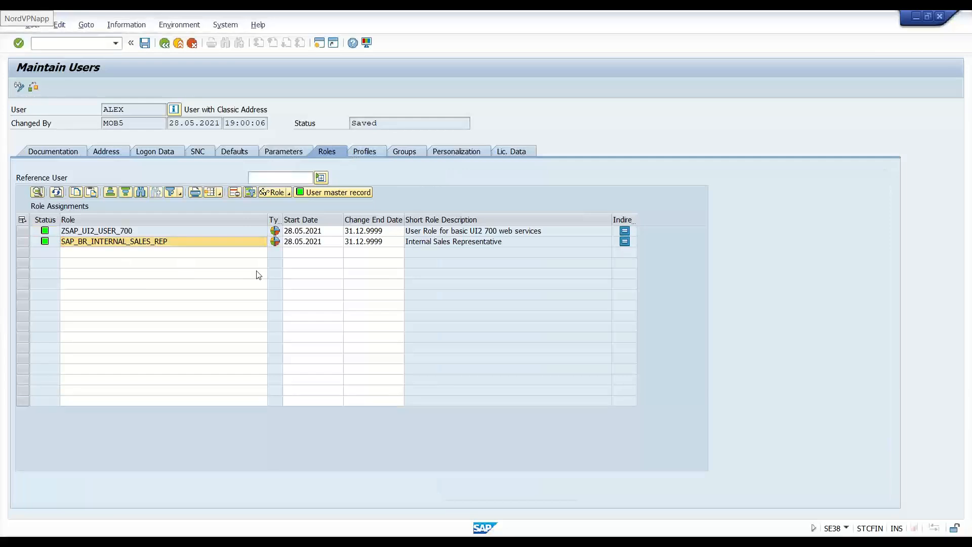
# Save the user's role assignments and open the Fiori launchpad URL on stcfin.st.com:44321 in the Incognito browser, proceeding past the certificate warning
pyautogui.hotkey('ctrl', 's')
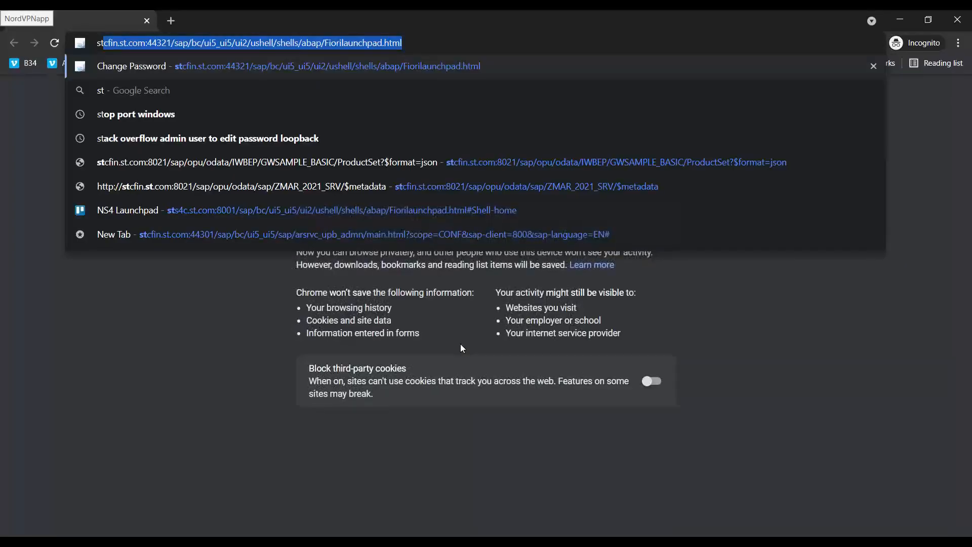
pyautogui.press('Return')
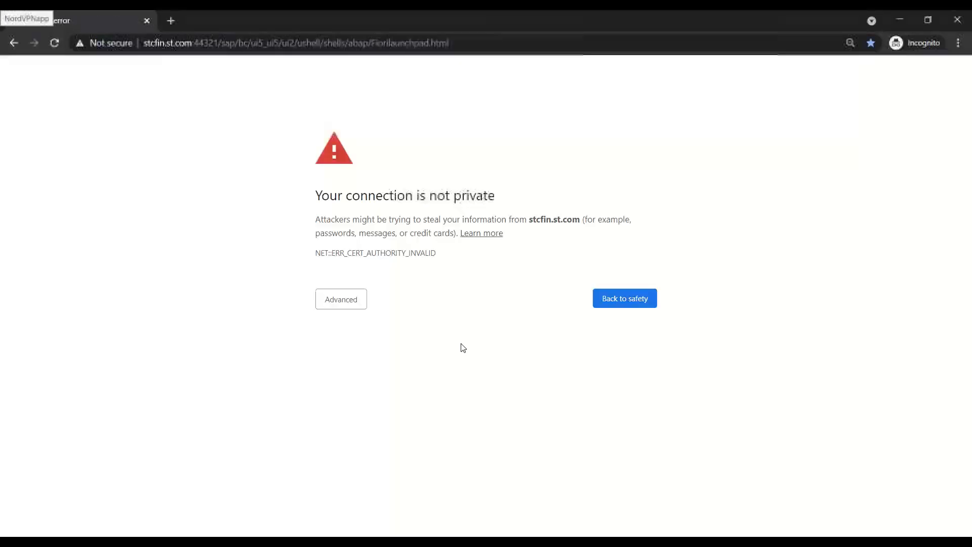
pyautogui.click(330, 307)
pyautogui.click(356, 389)
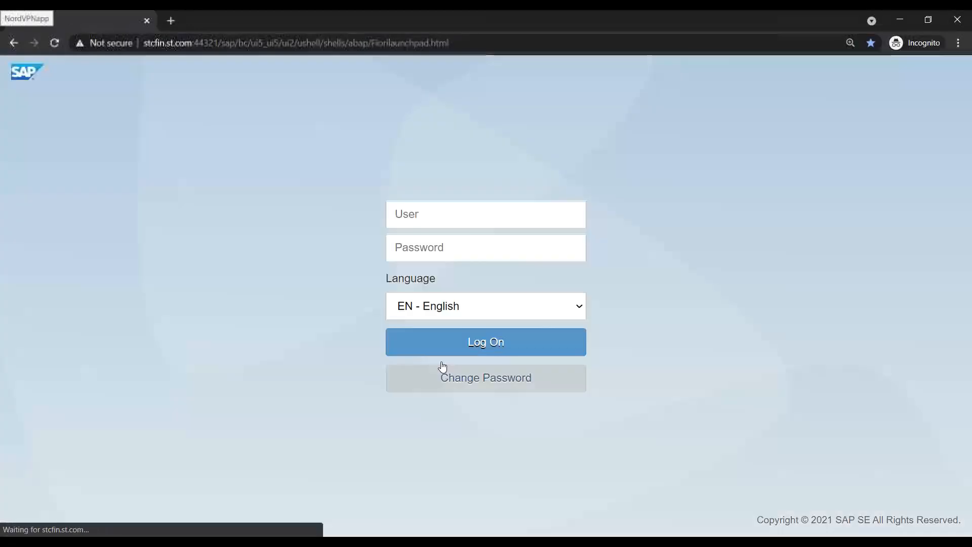
# Log on to the Fiori launchpad with the test user's name and initial password
pyautogui.write('alex')
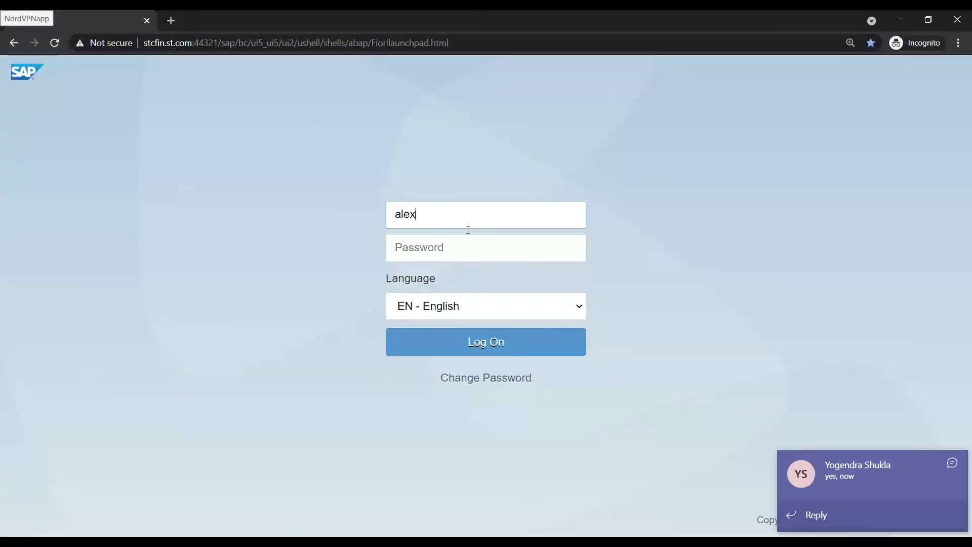
pyautogui.press('Tab')
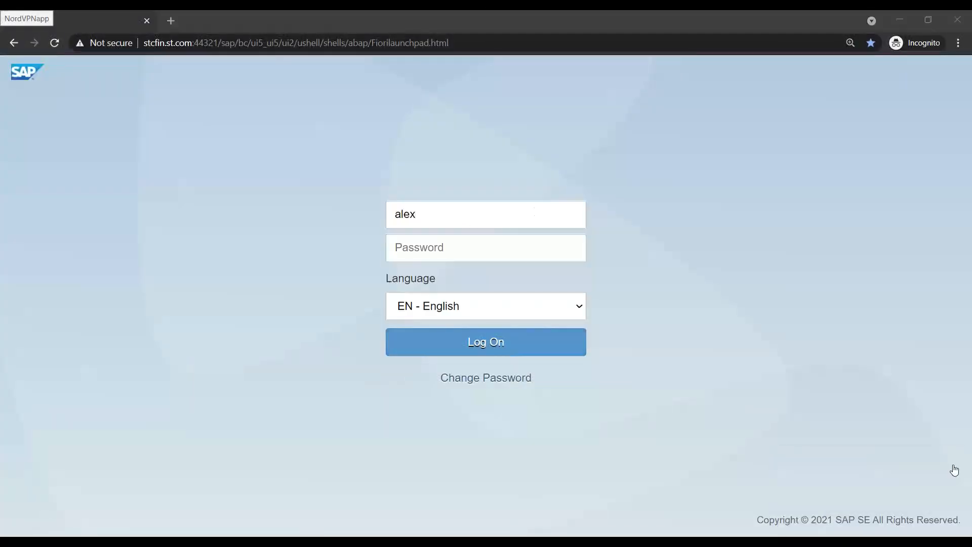
pyautogui.write('********')
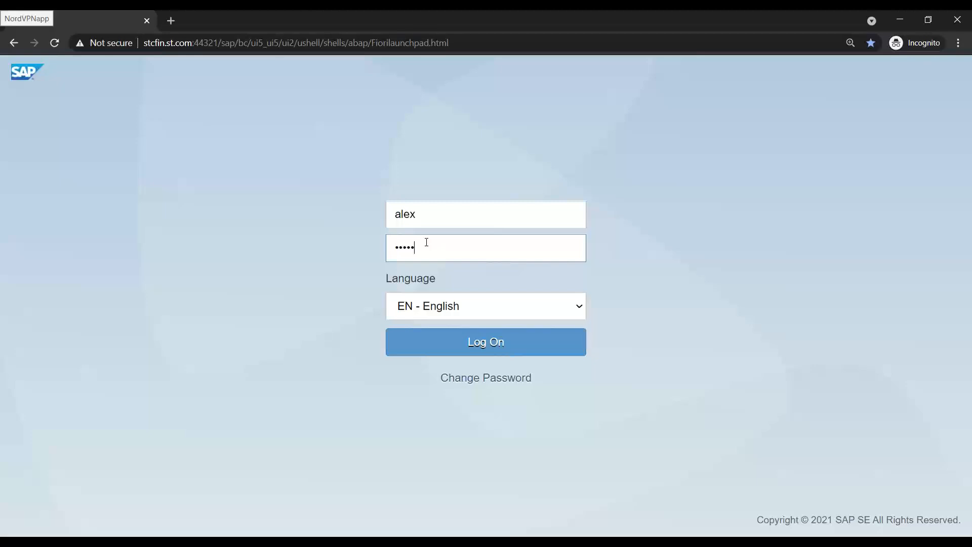
pyautogui.press('Return')
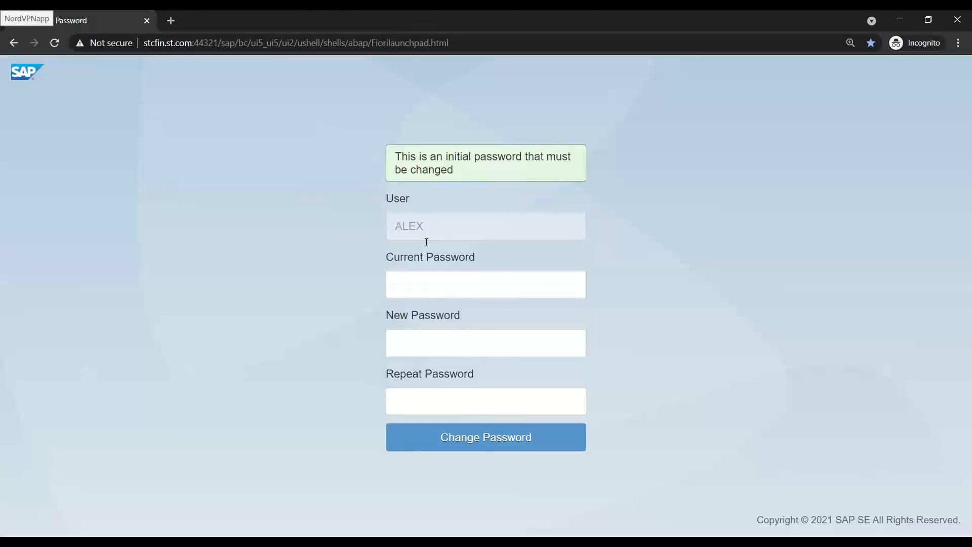
# Replace the initial password by entering the current password and the new password twice, and continue to the launchpad
pyautogui.write('*******')
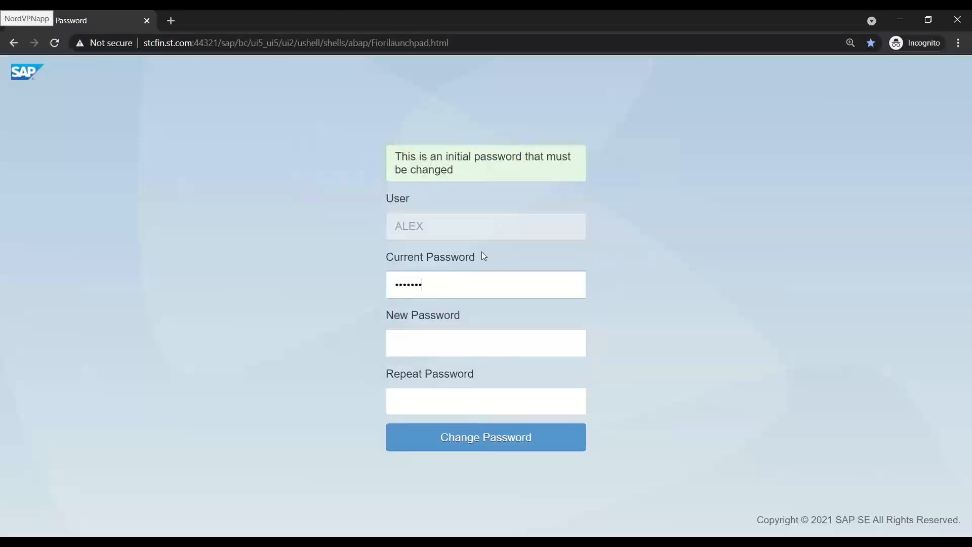
pyautogui.write('**')
pyautogui.press('Tab')
pyautogui.write('*****')
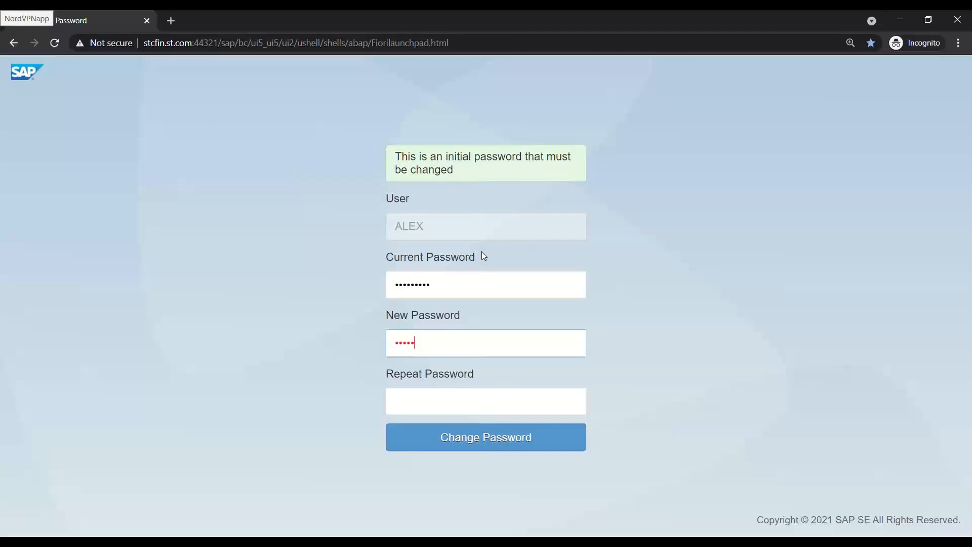
pyautogui.write('***')
pyautogui.press('Tab')
pyautogui.write('********')
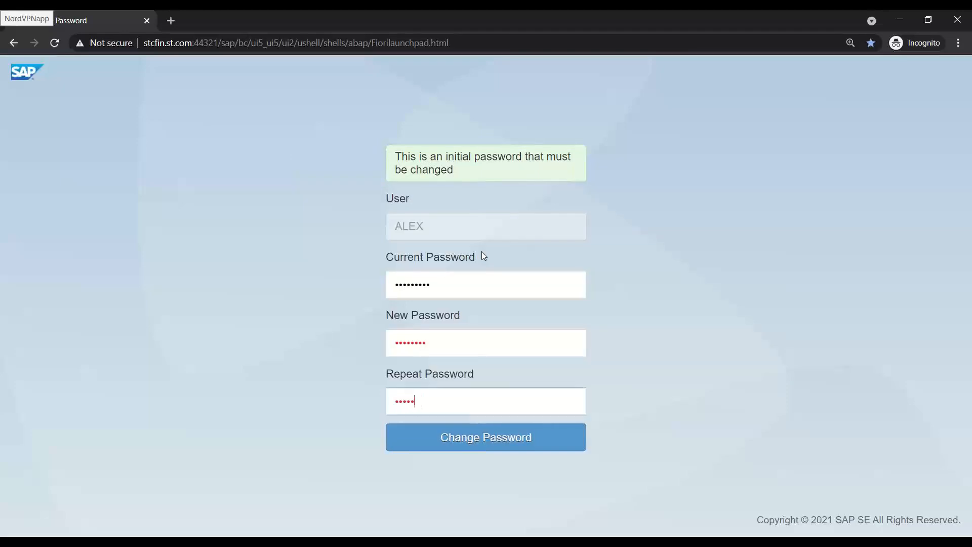
pyautogui.press('Return')
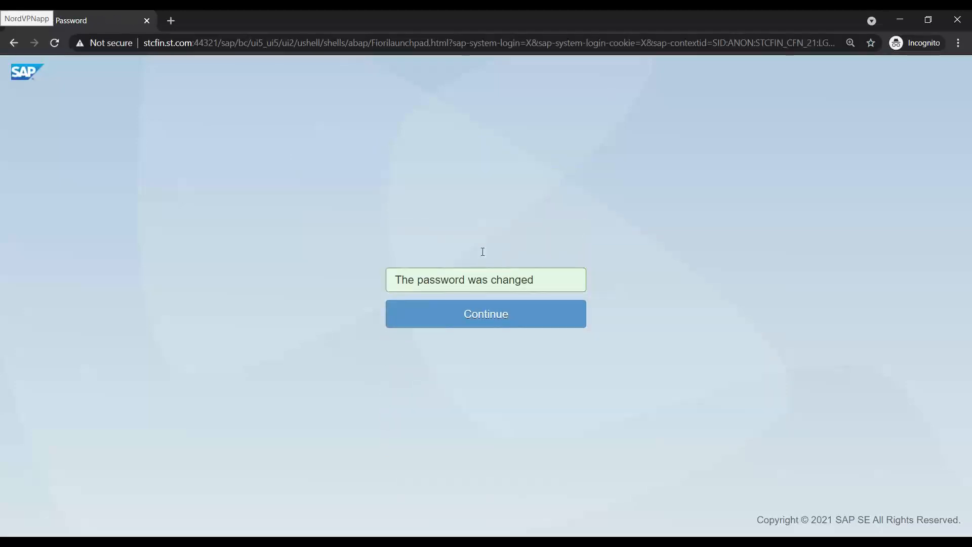
pyautogui.click(481, 313)
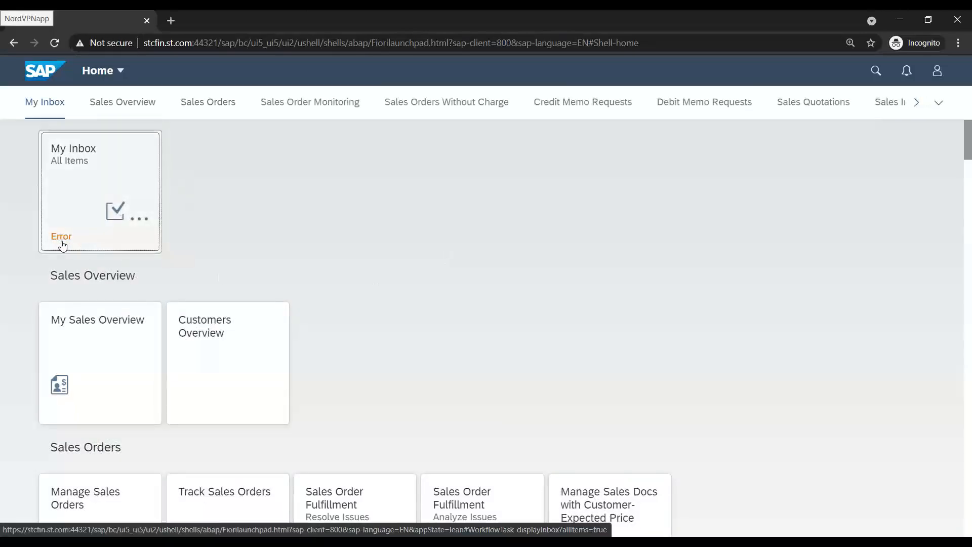
# Try to open the Manage Sales Orders app from the Sales Orders group on the launchpad
pyautogui.scroll(-6, 68, 251)
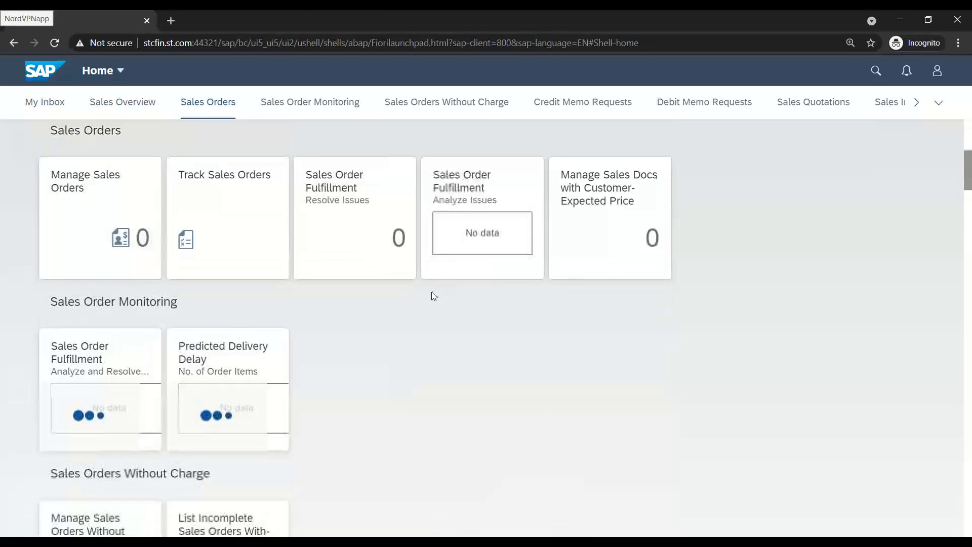
pyautogui.scroll(-1, 432, 295)
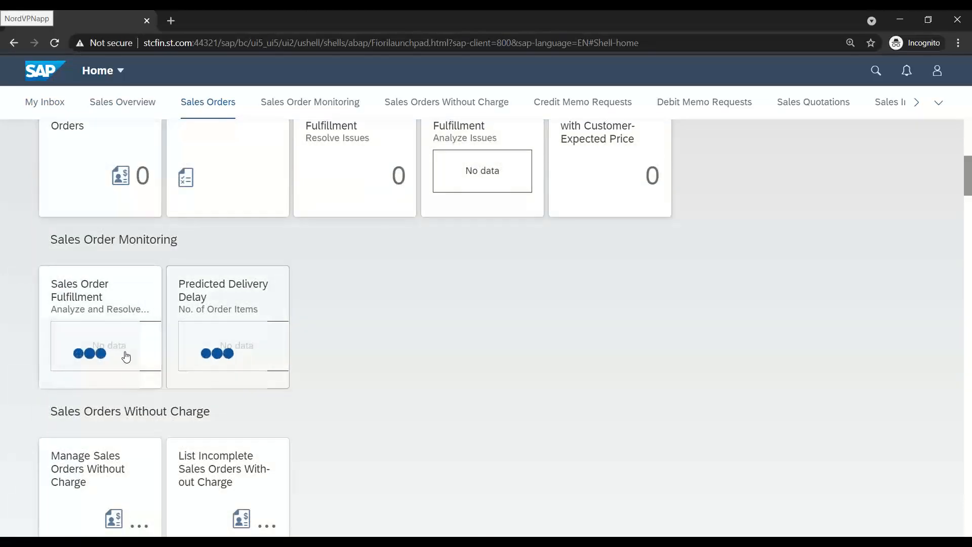
pyautogui.scroll(2, 126, 355)
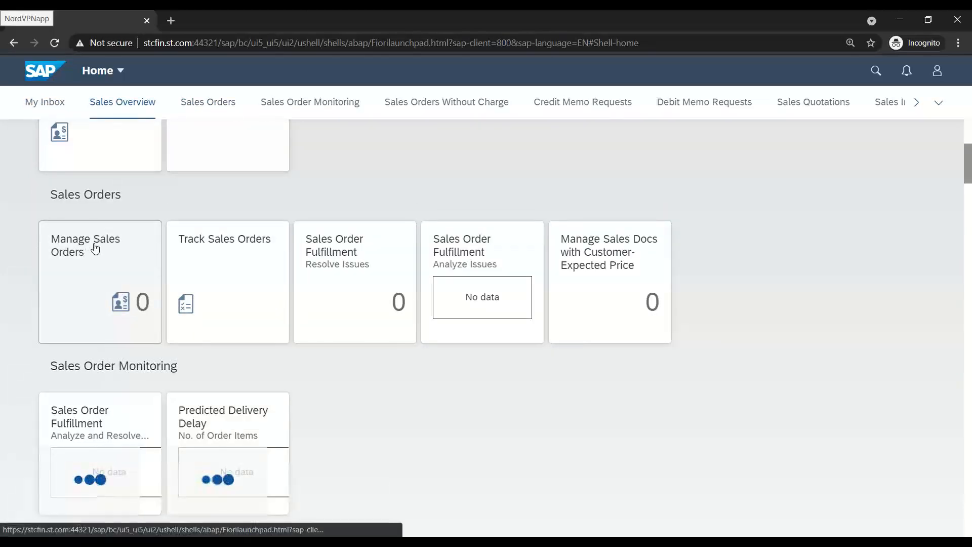
pyautogui.click(92, 254)
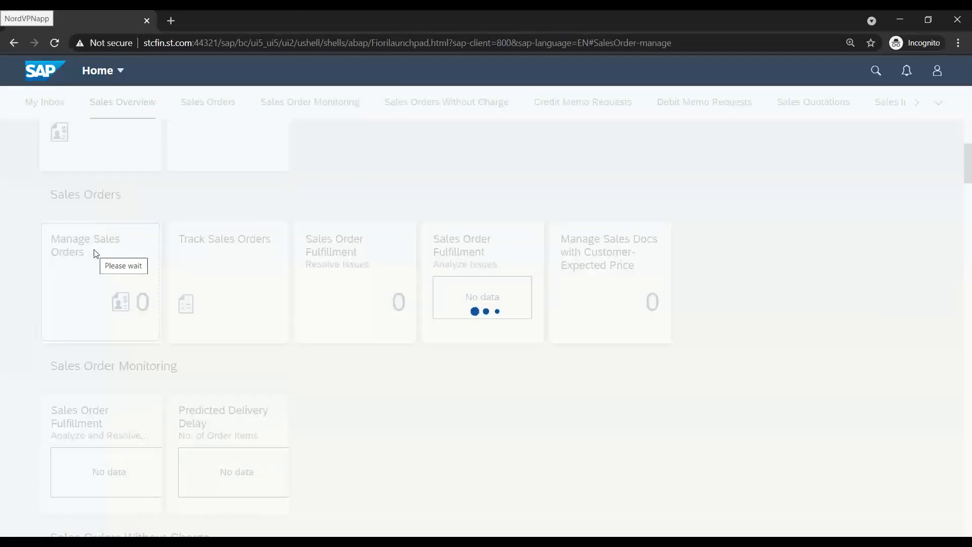
# Dismiss the chat notification and quit Microsoft Teams
pyautogui.click(953, 463)
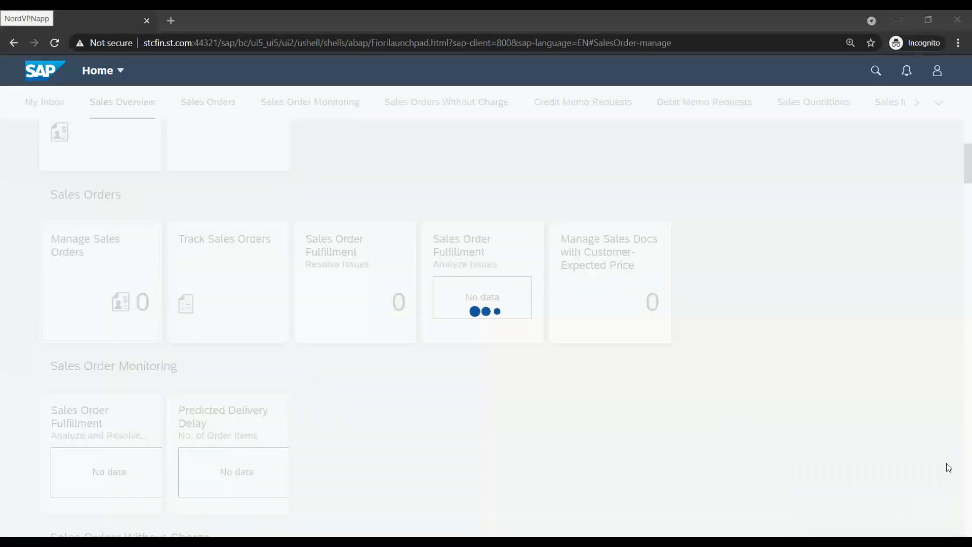
pyautogui.rightClick(845, 473)
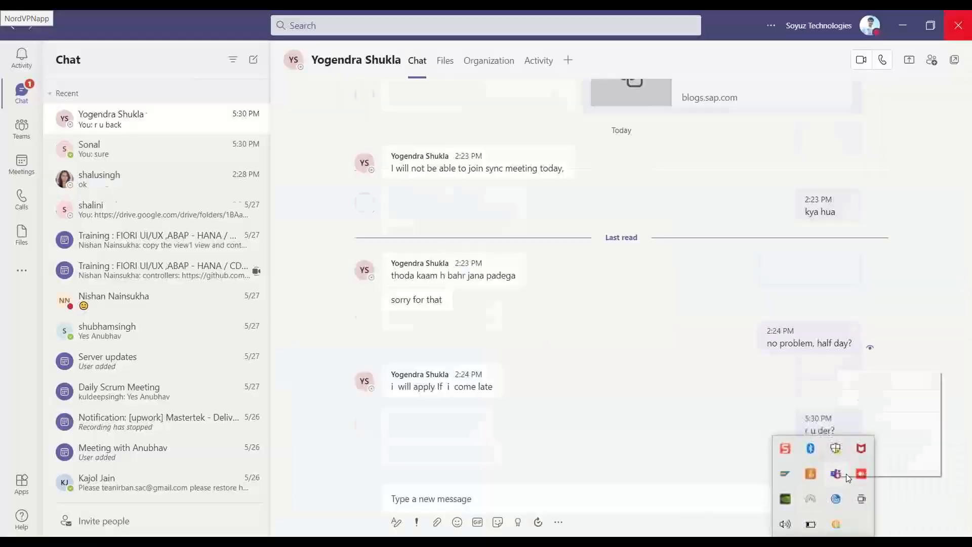
pyautogui.click(866, 466)
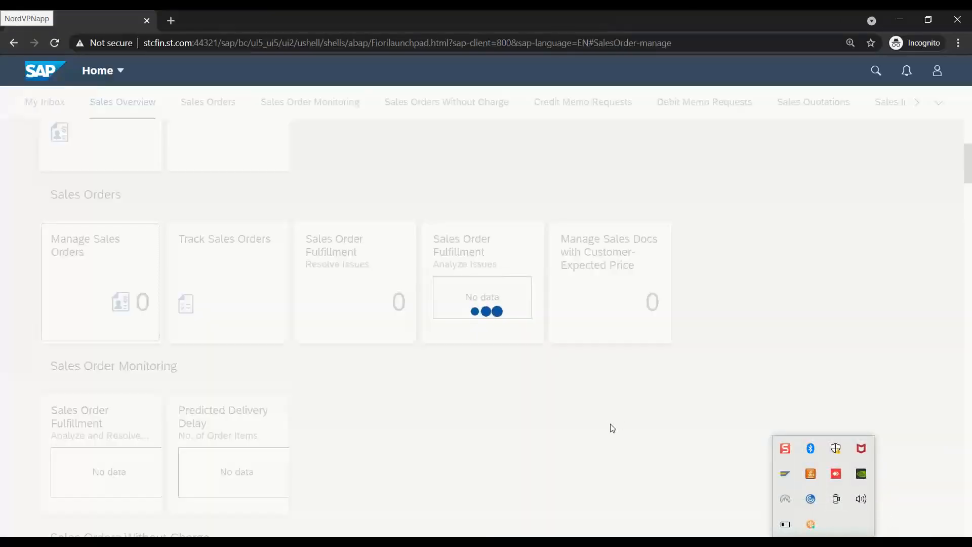
pyautogui.click(698, 454)
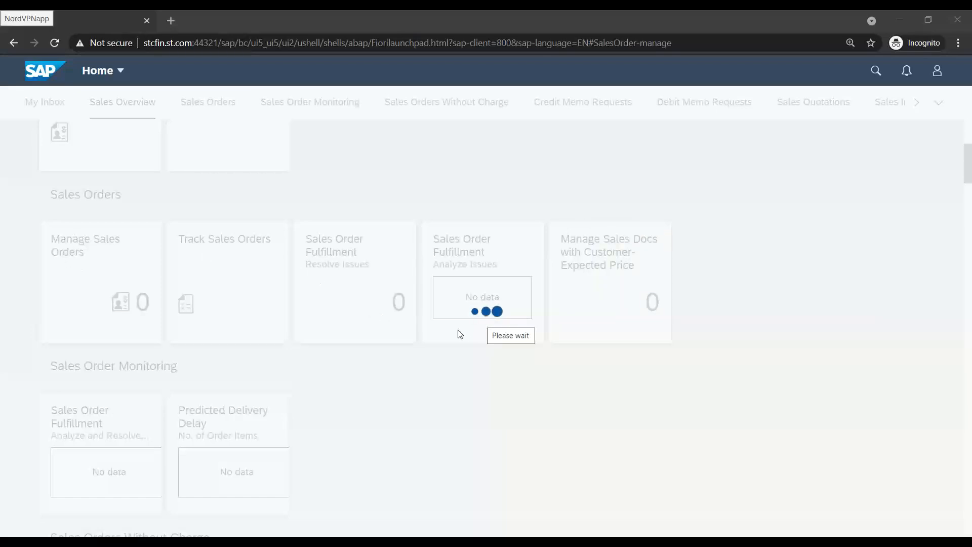
# Return to the launchpad home page and reload its URL
pyautogui.click(17, 44)
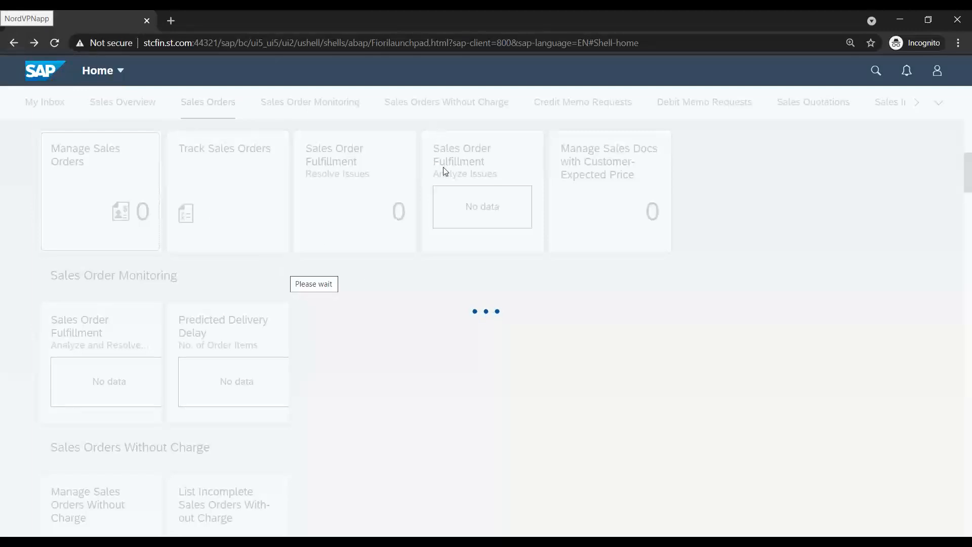
pyautogui.click(298, 41)
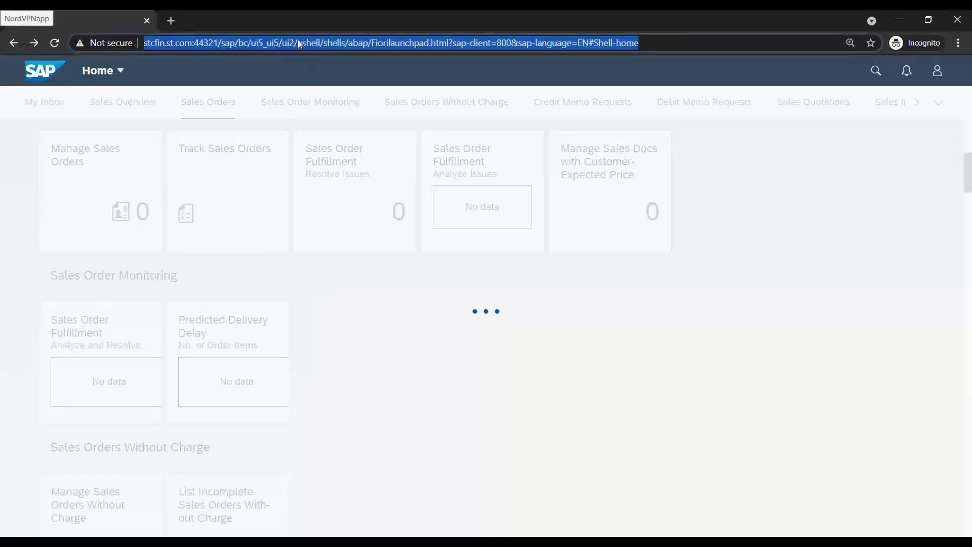
pyautogui.press('Return')
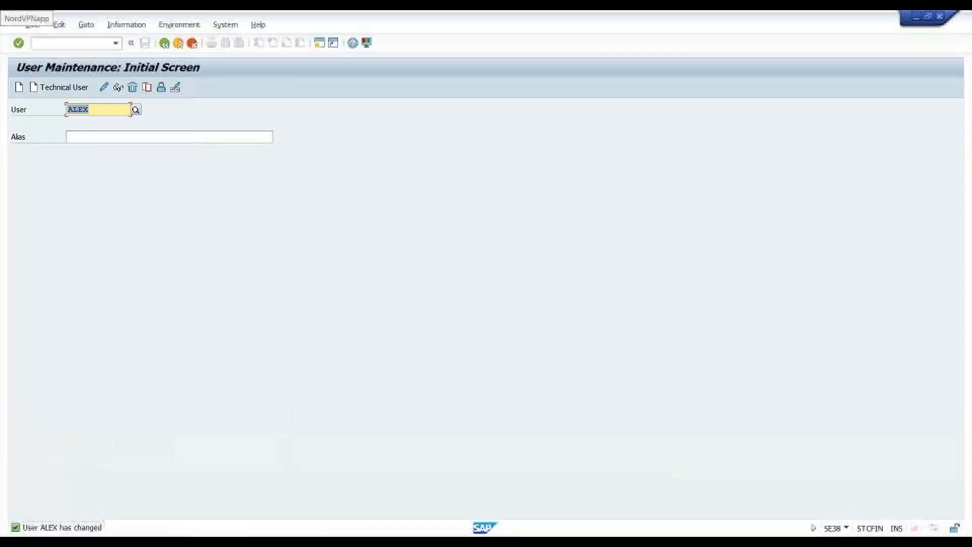
# Switch to SAP GUI and open transaction STC01 in a new session
pyautogui.click(99, 41)
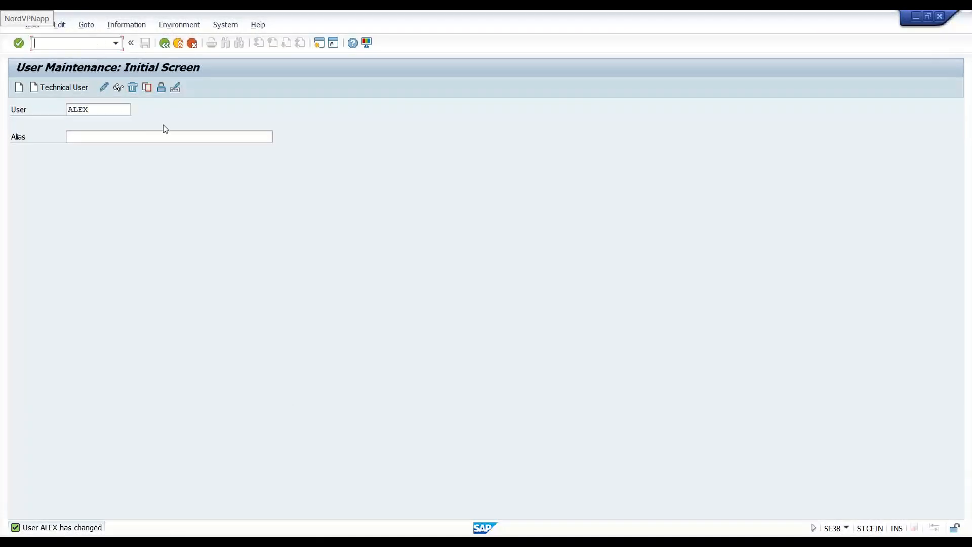
pyautogui.write('/ostc01')
pyautogui.press('Return')
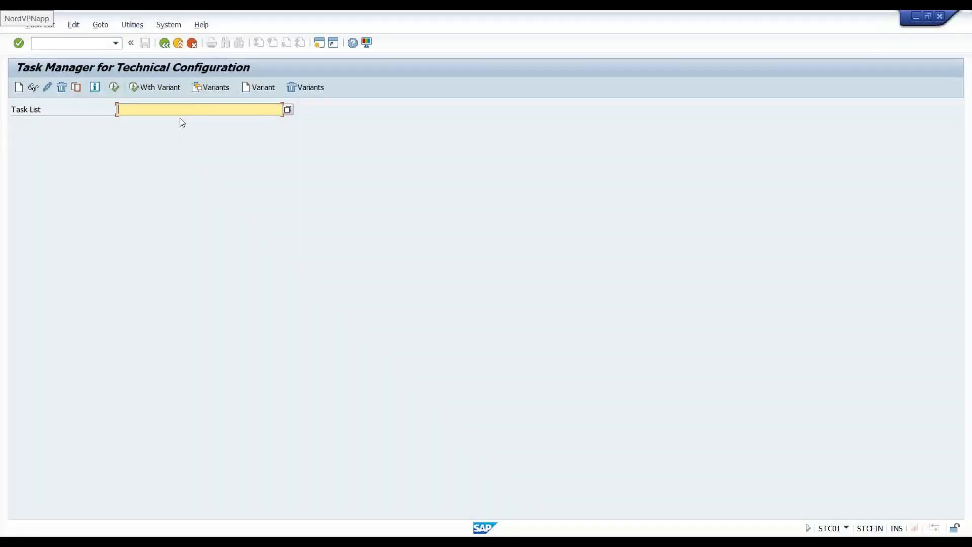
# Look up the task list name on the PowerPoint slide and generate a task list run for SAP_FIORI_CONTENT_ACTIVATION
pyautogui.hotkey('alt', 'Tab')
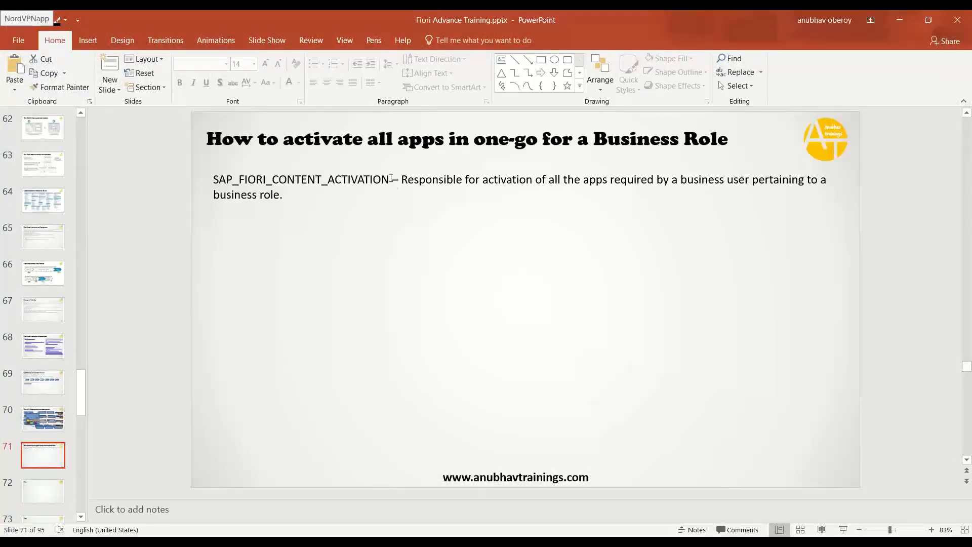
pyautogui.hotkey('alt', 'Tab')
pyautogui.write('SA')
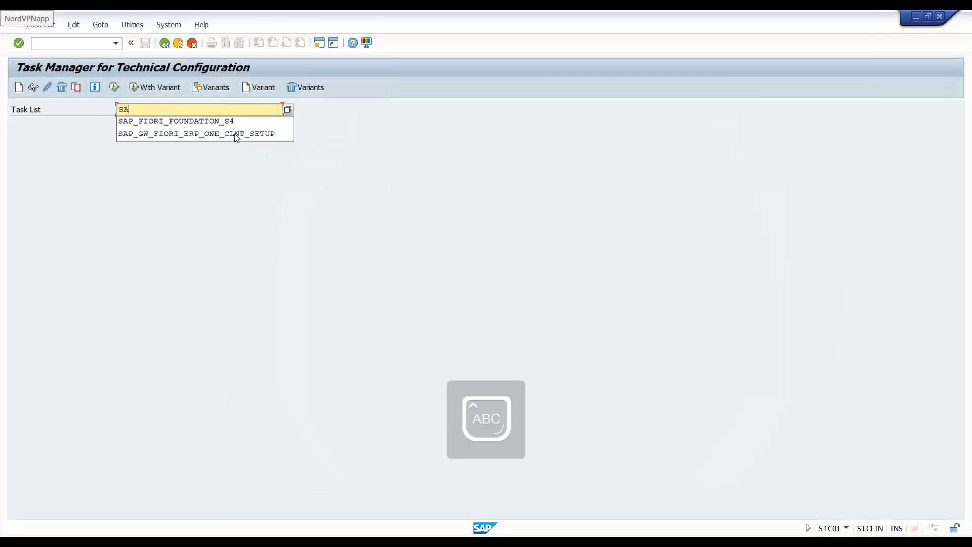
pyautogui.write('P_FIORI_CON')
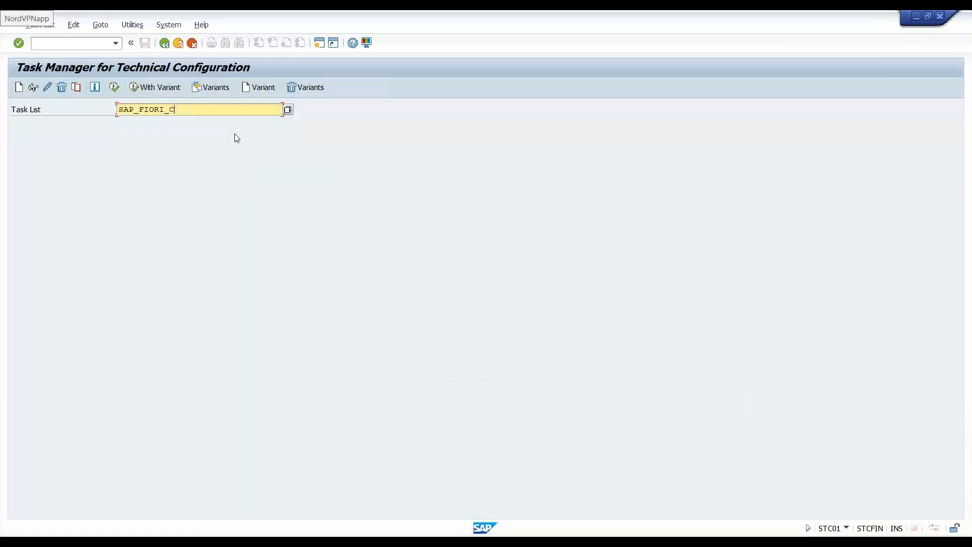
pyautogui.write('TENT_ACTIVATION')
pyautogui.click(116, 88)
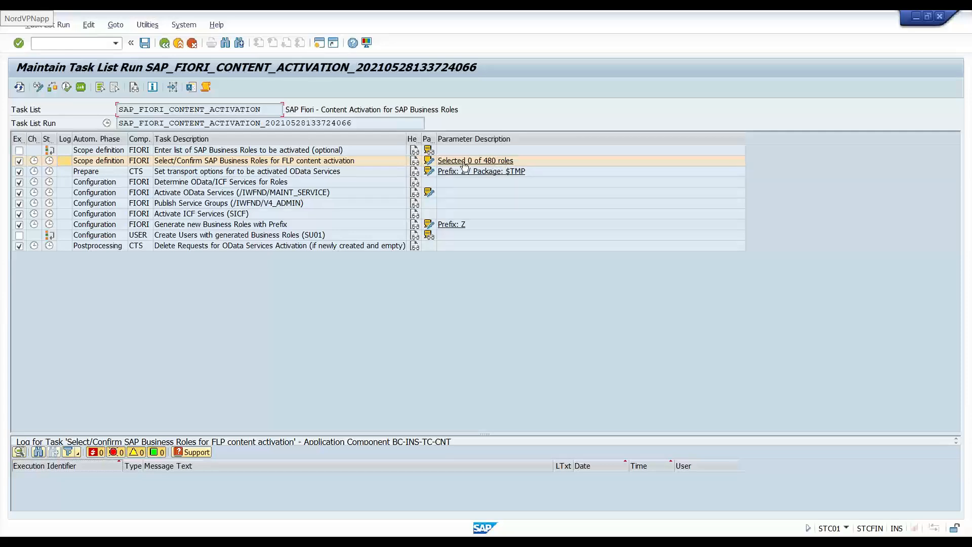
# Filter the business roles for content activation by SAP_BR_INTERNAL_SALES_REP, select that role, save, and return to the task list run
pyautogui.click(430, 161)
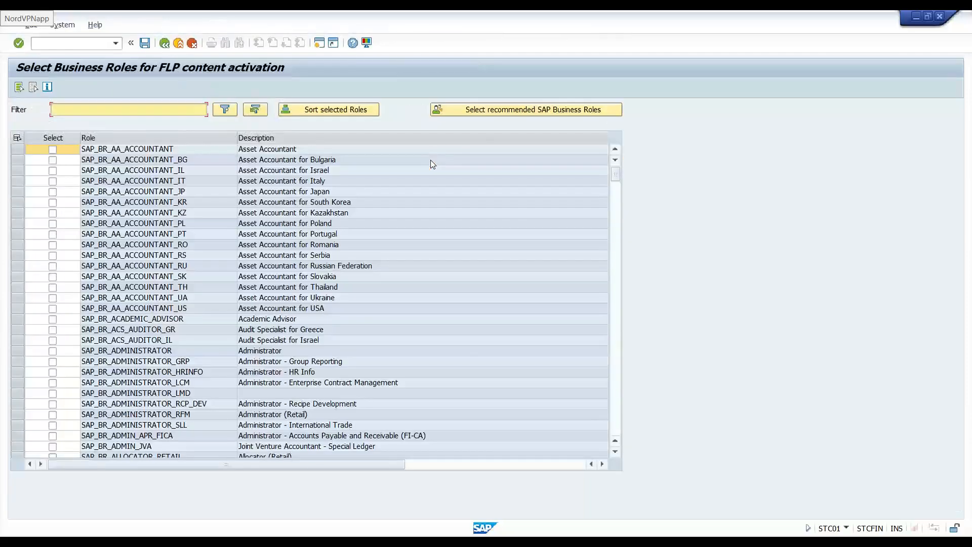
pyautogui.write('SAP_BR_INTERNAL_SALES_REP')
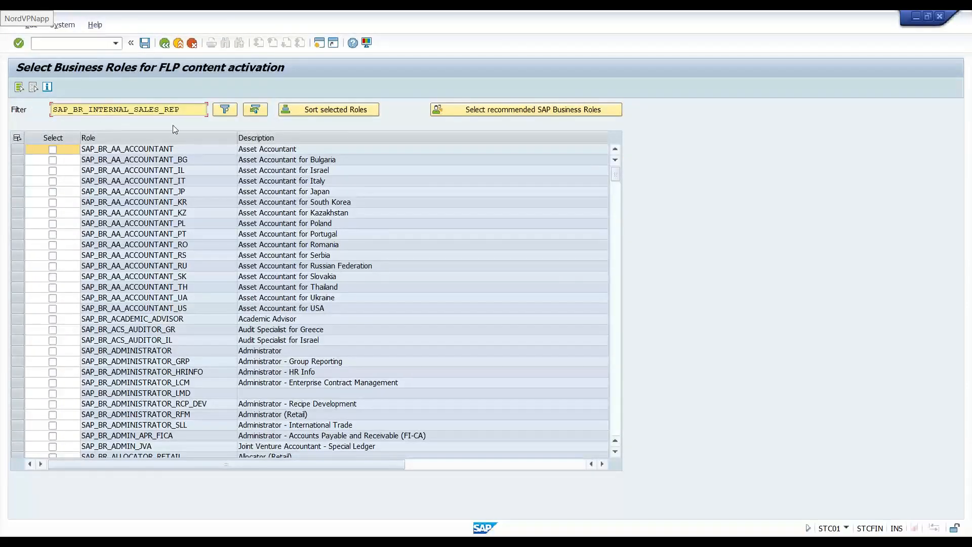
pyautogui.moveTo(178, 110); pyautogui.dragTo(40, 108)
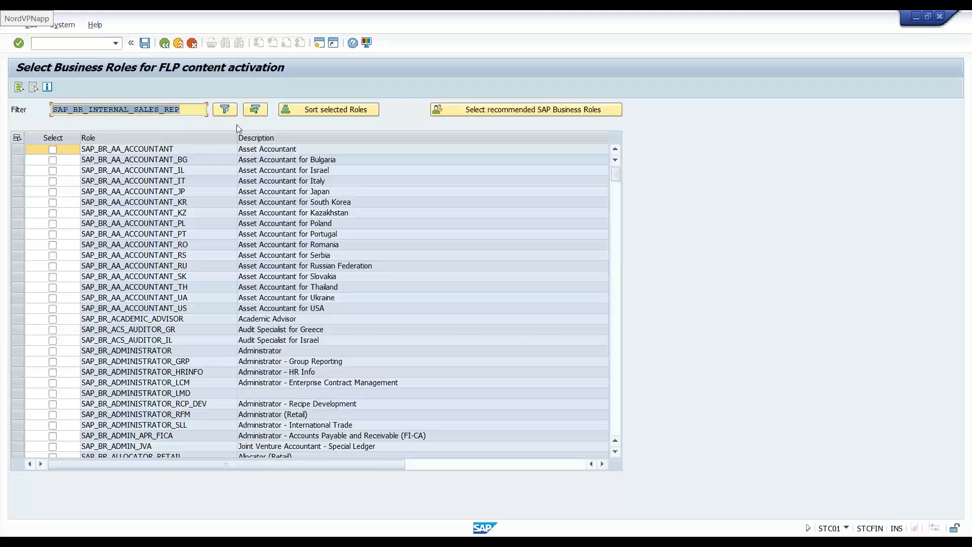
pyautogui.click(225, 109)
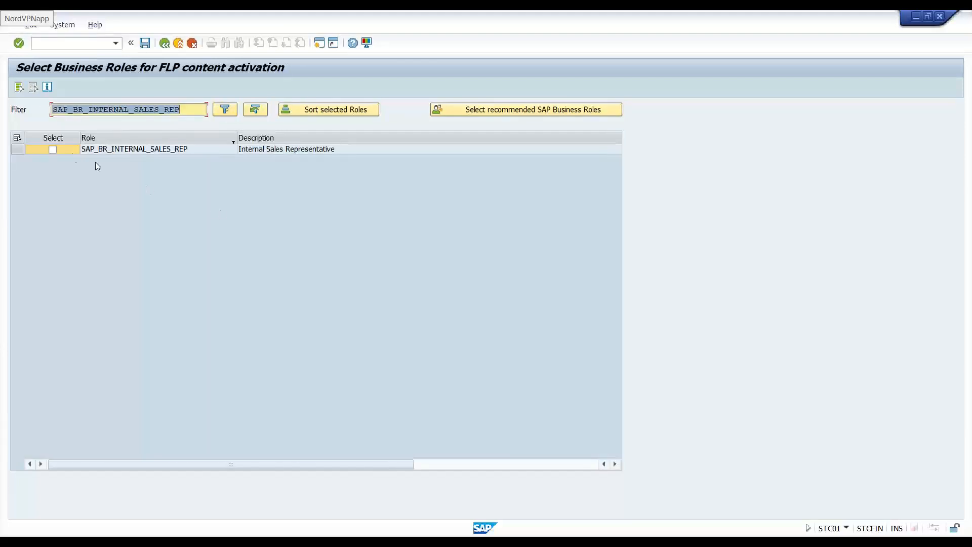
pyautogui.click(52, 150)
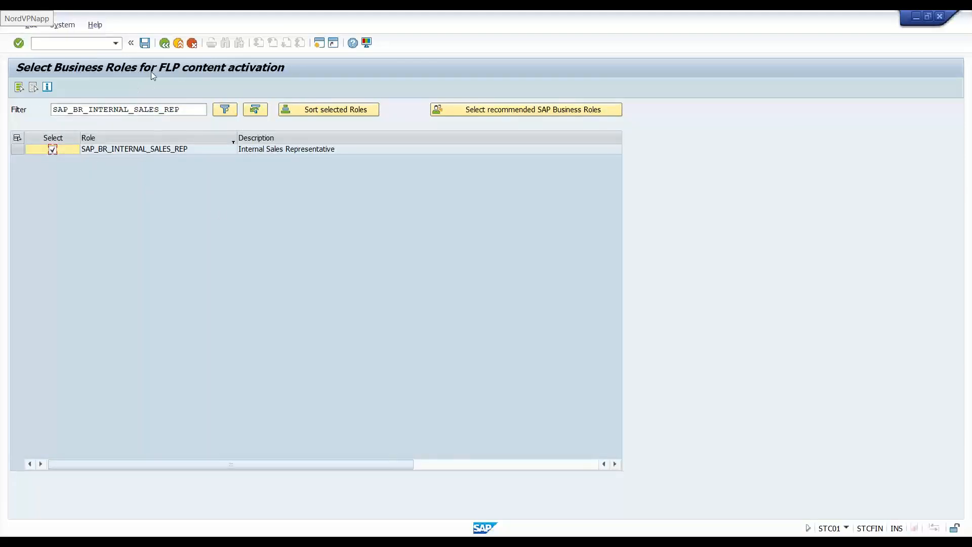
pyautogui.click(145, 43)
pyautogui.click(168, 44)
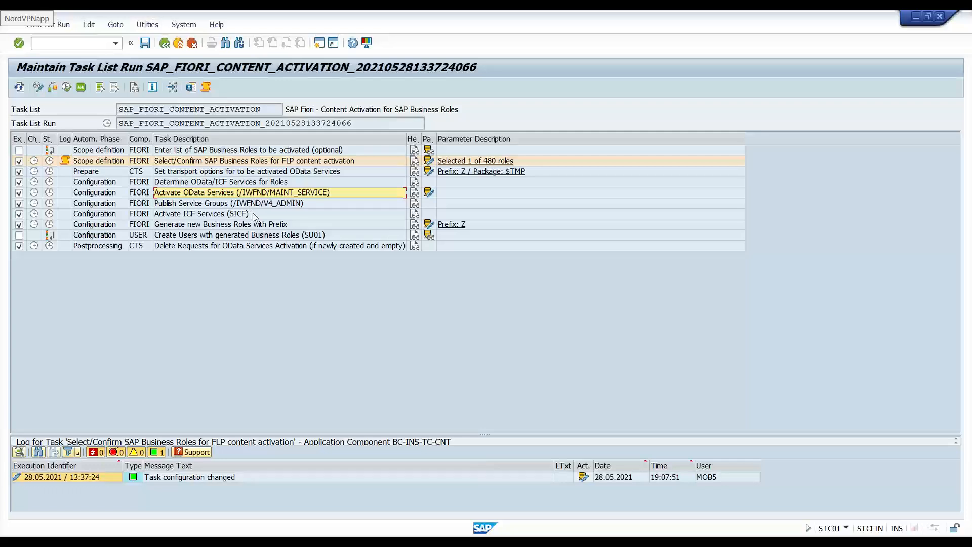
# Include the task Create Users with generated Business Roles (SU01) in the run and open its parameters
pyautogui.click(227, 236)
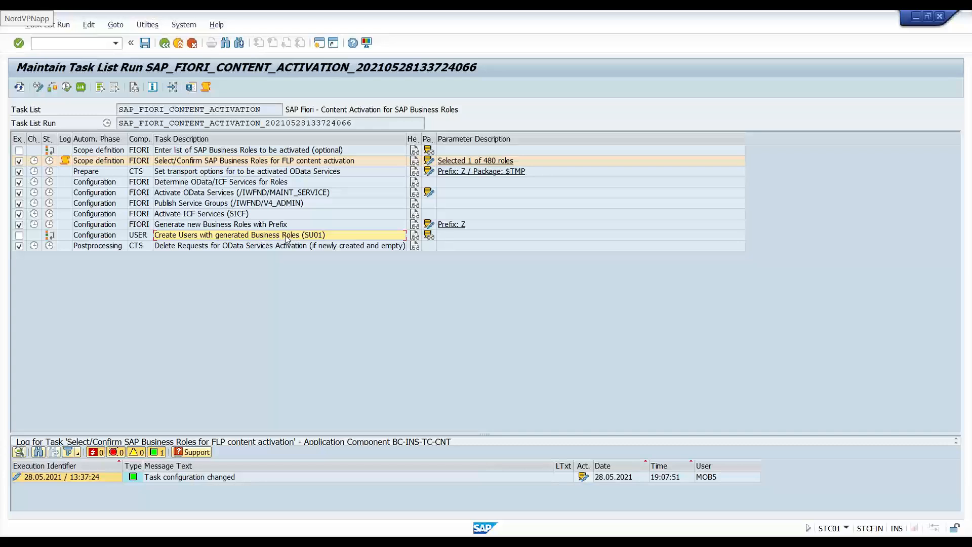
pyautogui.click(19, 236)
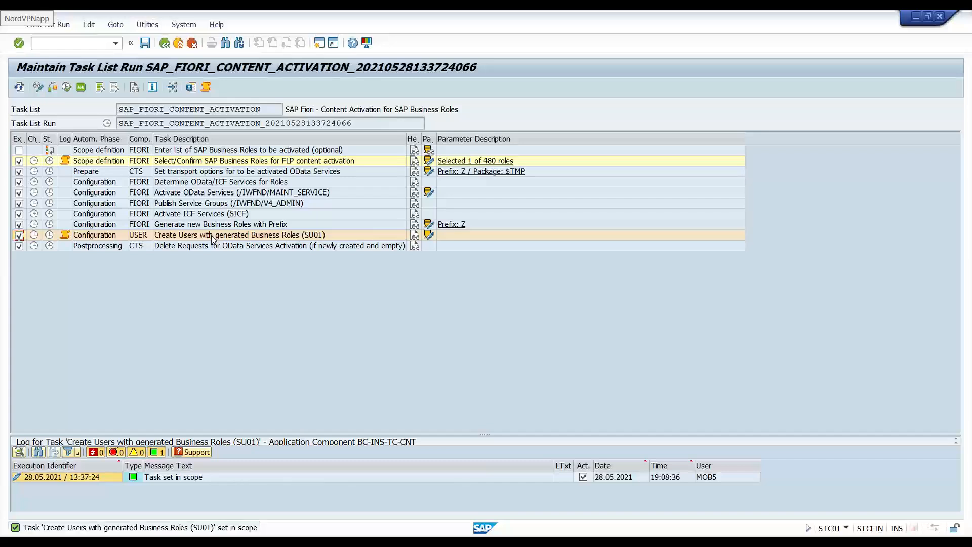
pyautogui.click(430, 235)
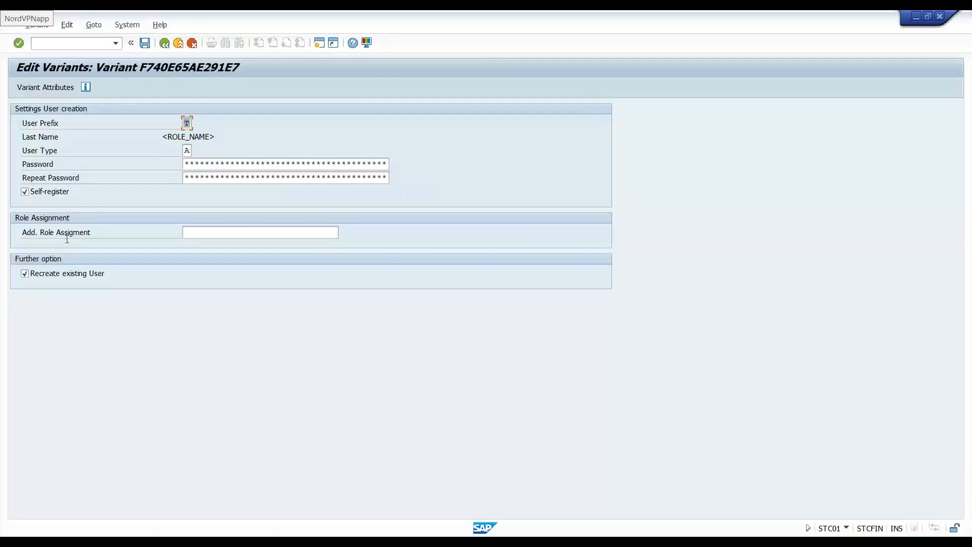
# Enter and repeat the password for the generated users, and return to the task list run
pyautogui.click(242, 232)
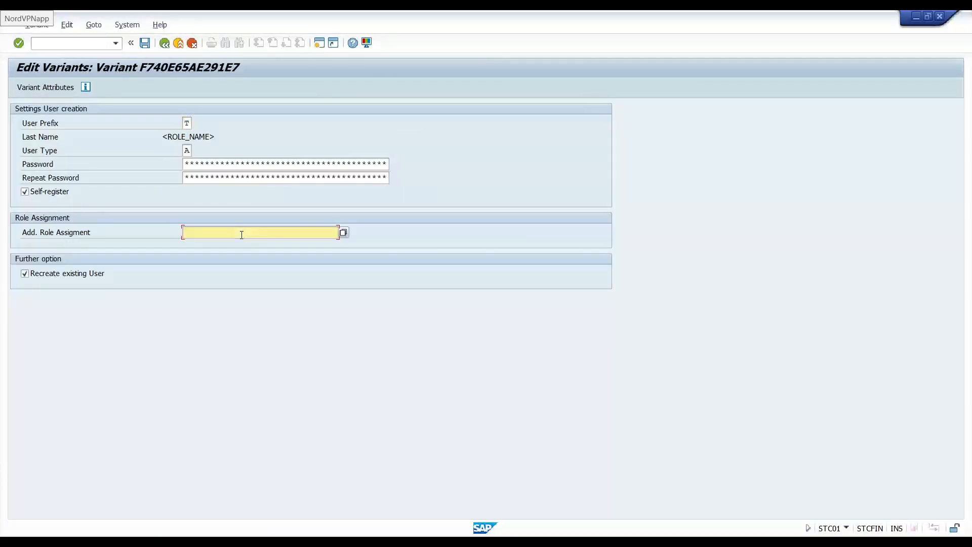
pyautogui.click(217, 165)
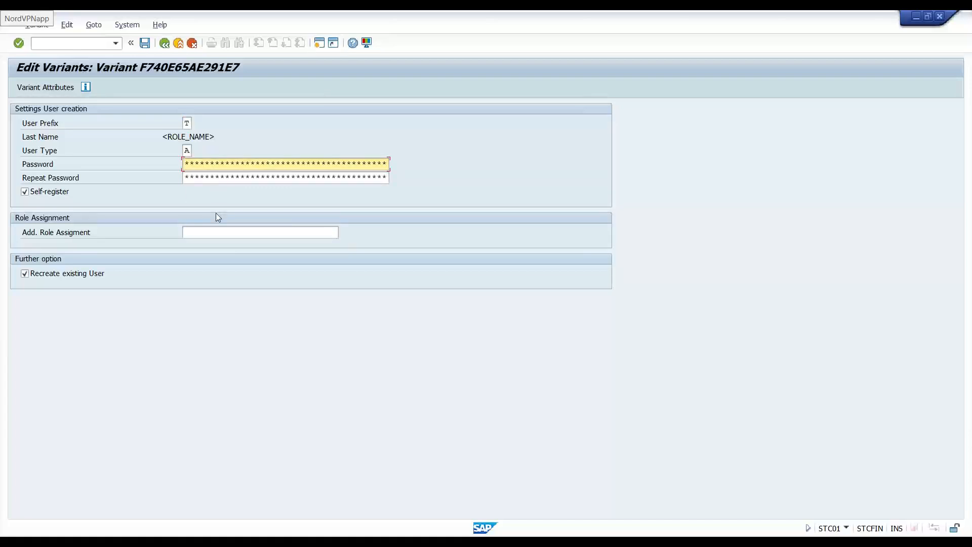
pyautogui.click(187, 124)
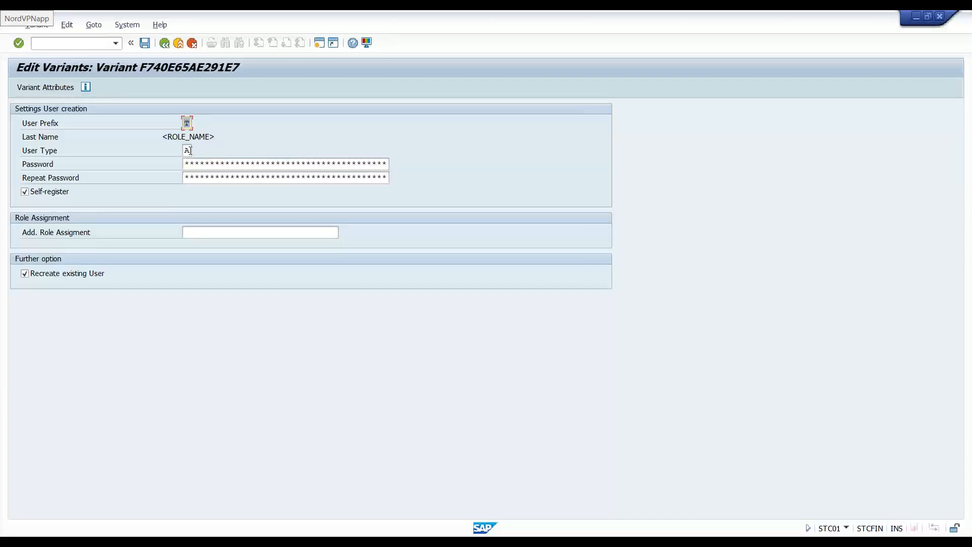
pyautogui.click(199, 165)
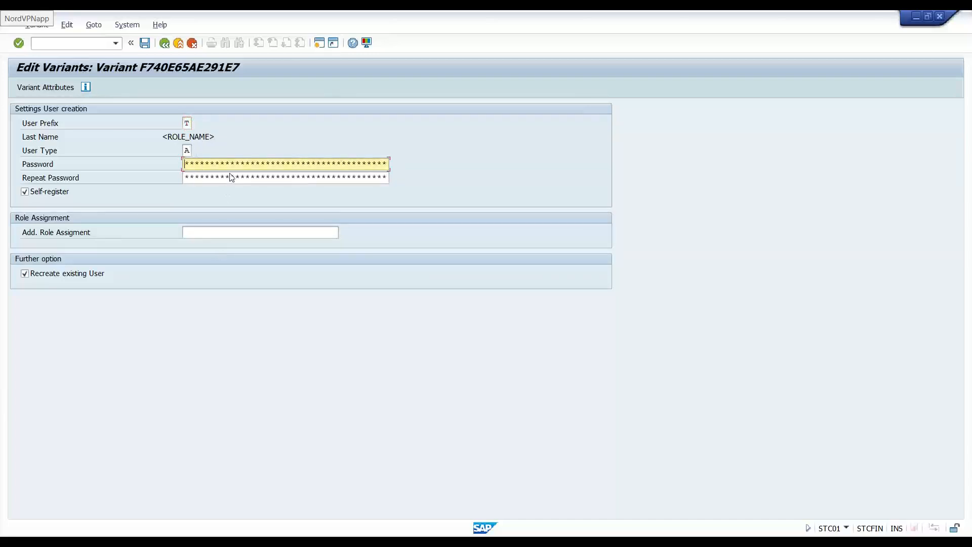
pyautogui.press('capslock')
pyautogui.press('Tab')
pyautogui.write('*******')
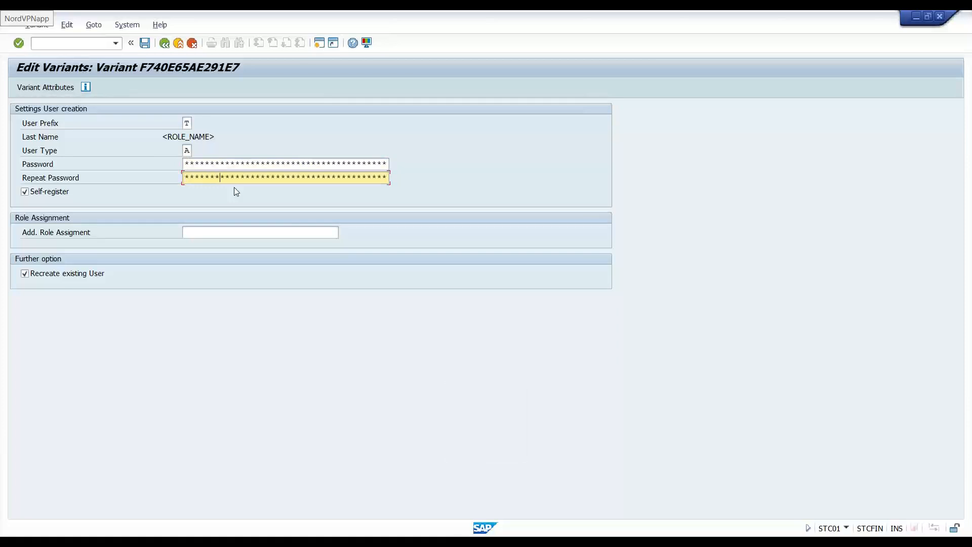
pyautogui.write('*')
pyautogui.doubleClick(228, 175)
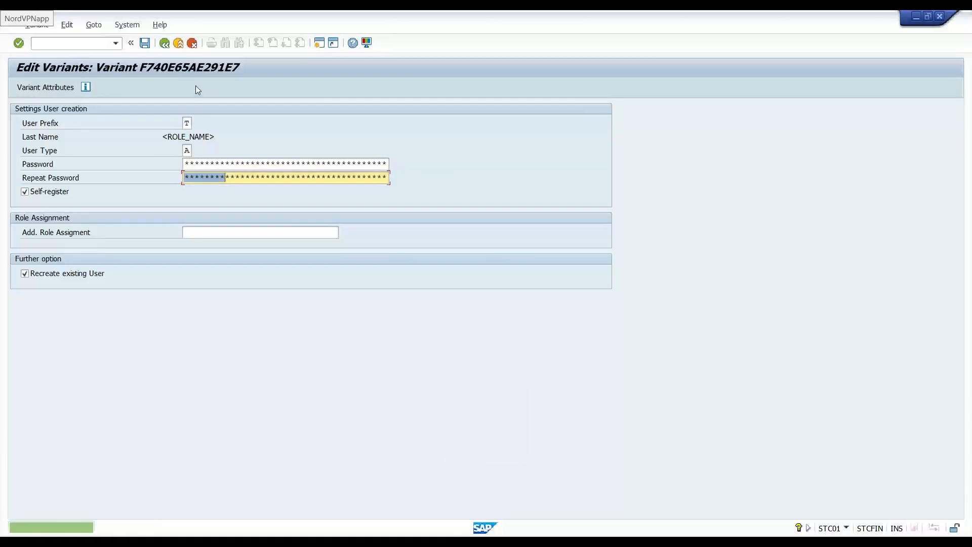
pyautogui.click(165, 43)
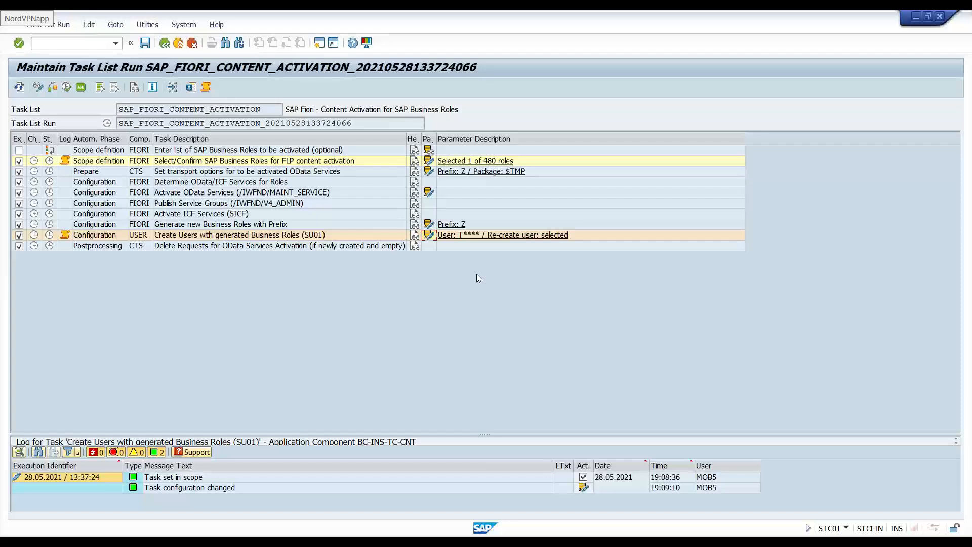
# Execute the task list run and enlarge the log area to inspect the user creation message
pyautogui.click(67, 88)
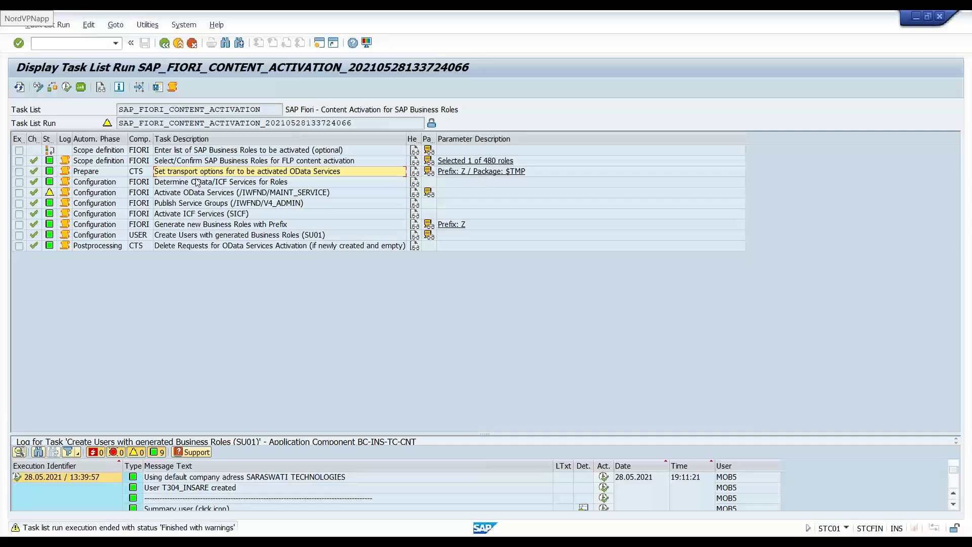
pyautogui.moveTo(392, 436); pyautogui.dragTo(407, 231)
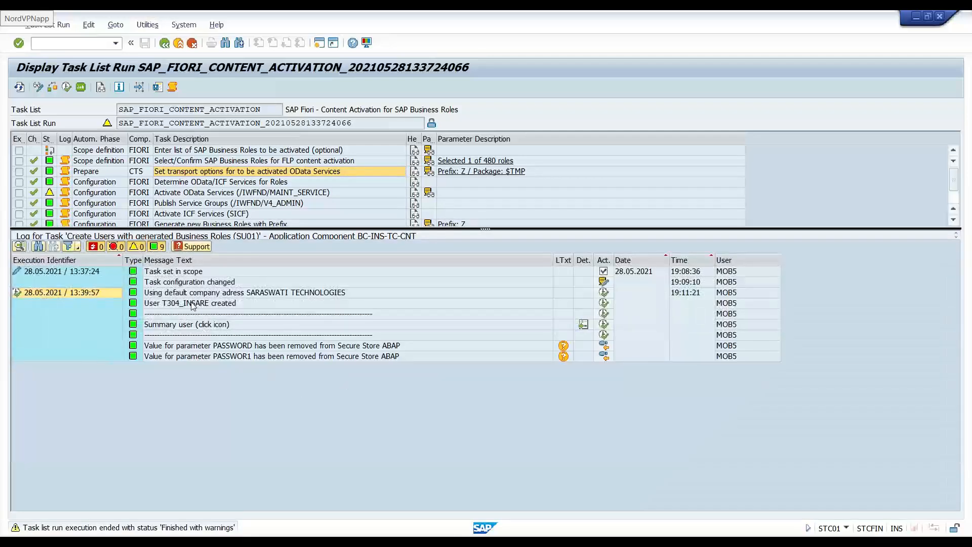
pyautogui.click(192, 304)
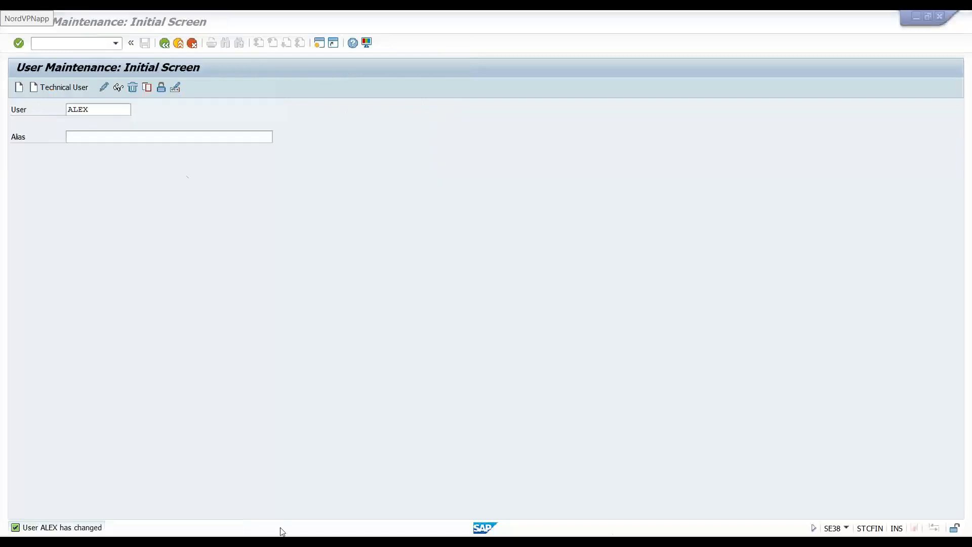
# Display user T304_INSARE in User Maintenance
pyautogui.click(102, 107)
pyautogui.doubleClick(102, 108)
pyautogui.press('capslock')
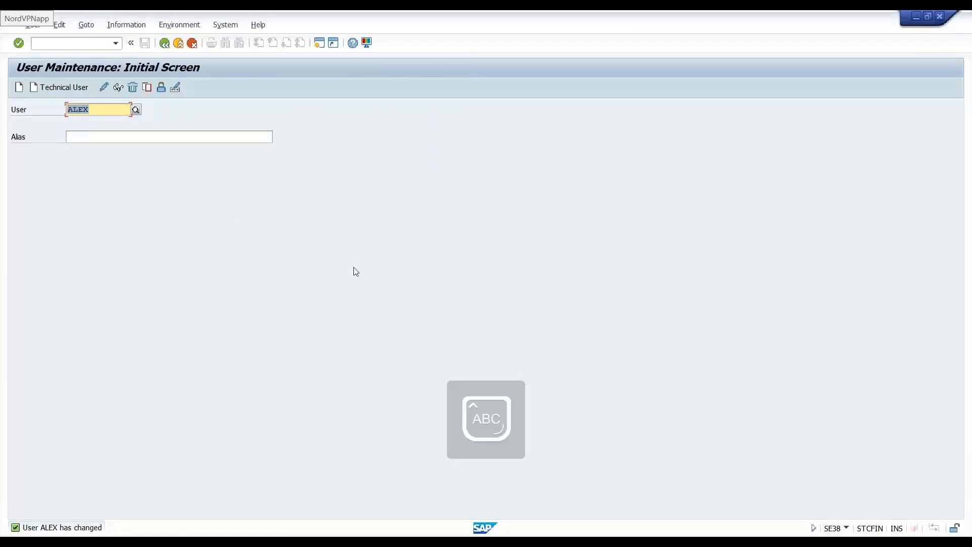
pyautogui.write('T304_I')
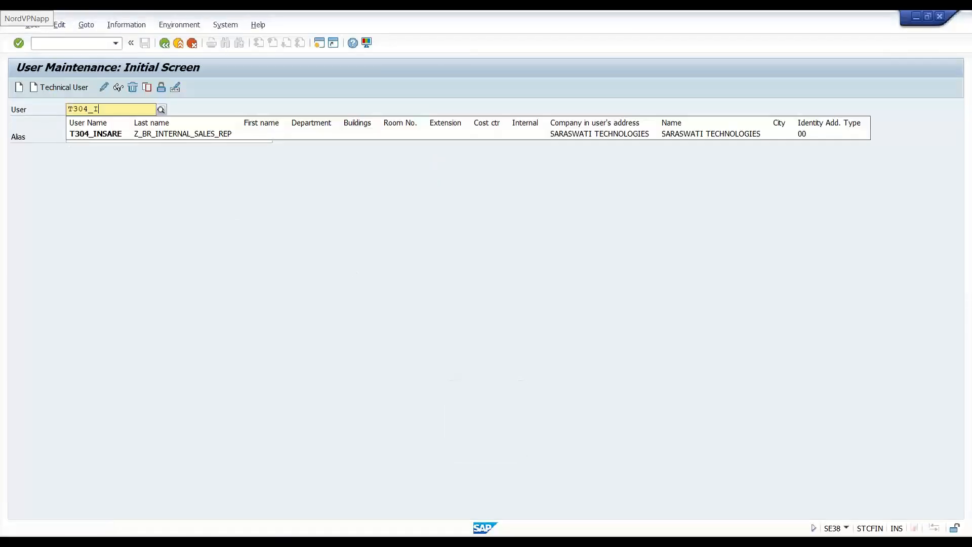
pyautogui.press('Down')
pyautogui.press('Return')
pyautogui.press('Right')
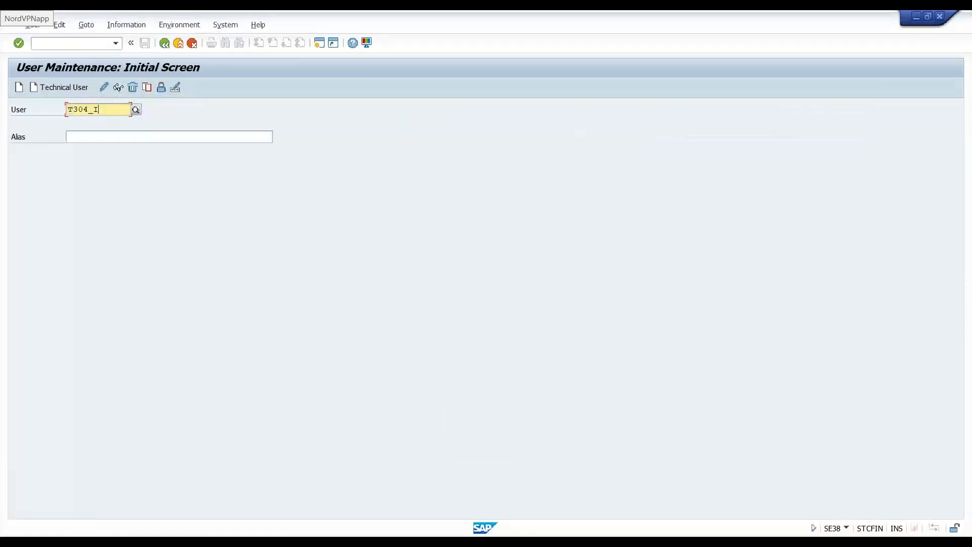
pyautogui.write('N')
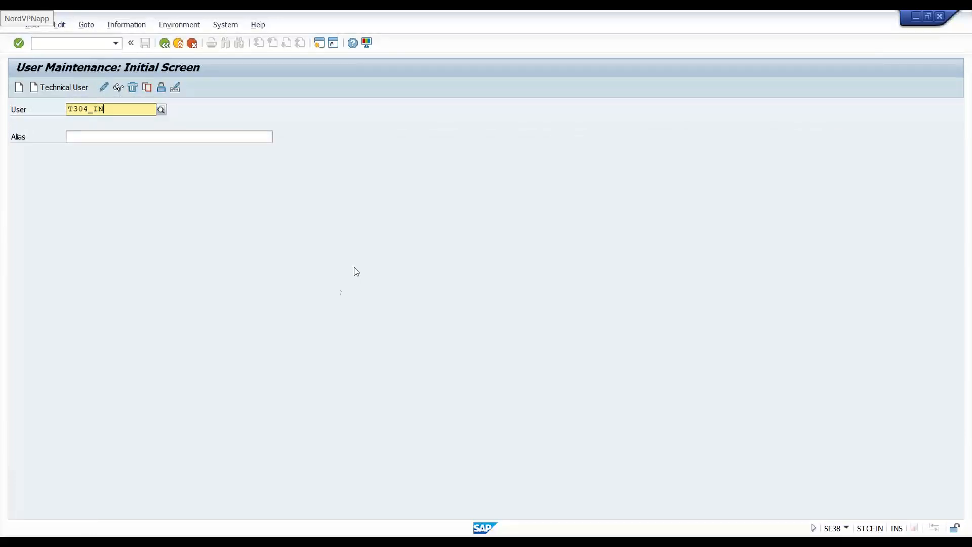
pyautogui.click(130, 136)
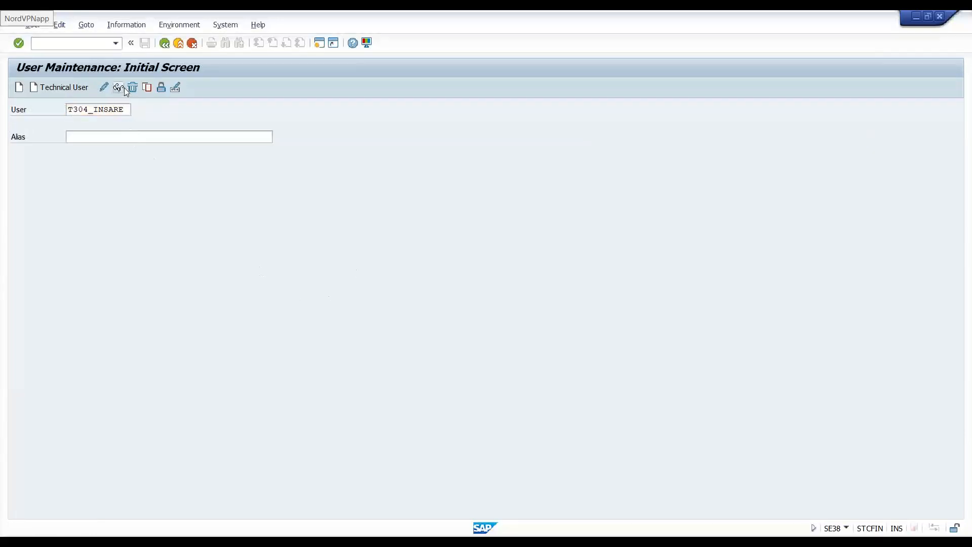
pyautogui.click(119, 87)
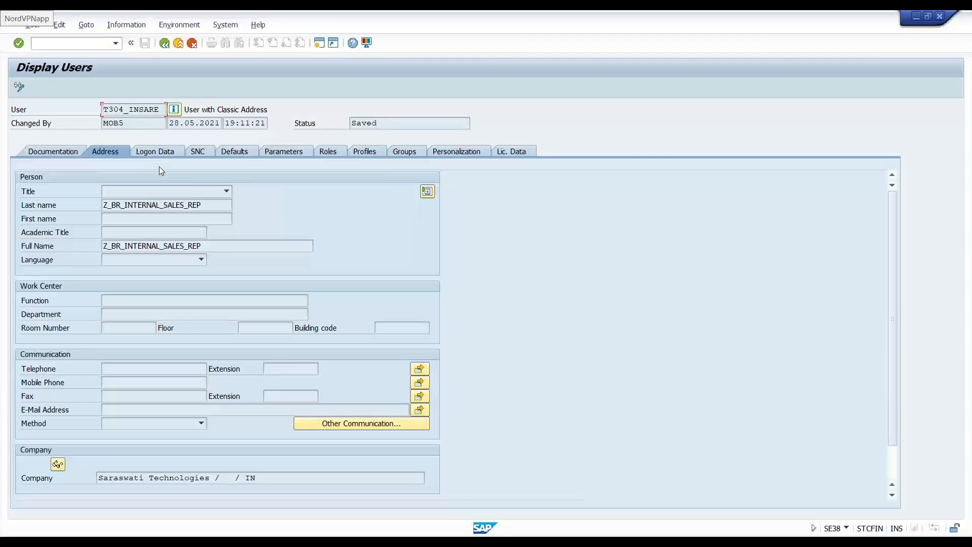
# Return to the task list run and review the Create Users task and its log against the user's details
pyautogui.hotkey('alt', 'Tab')
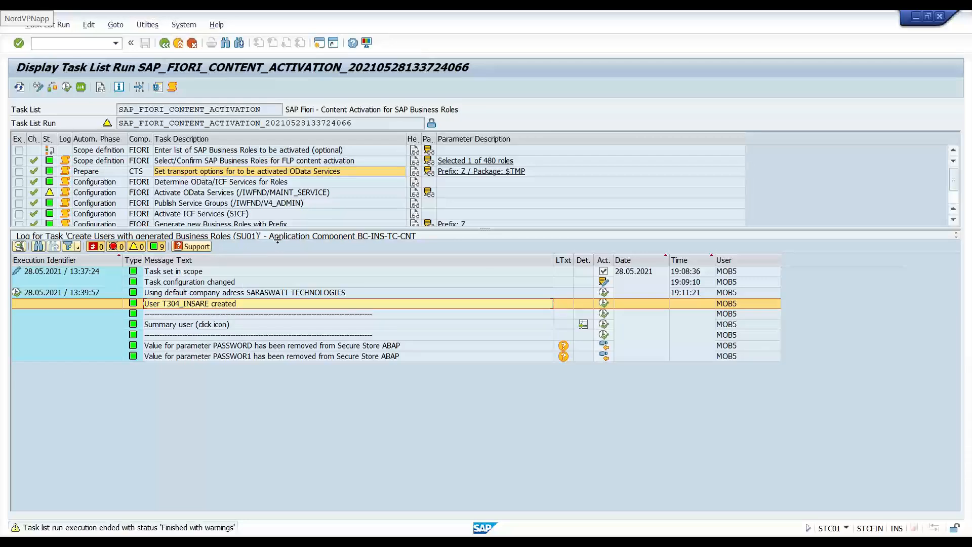
pyautogui.moveTo(269, 229); pyautogui.dragTo(271, 286)
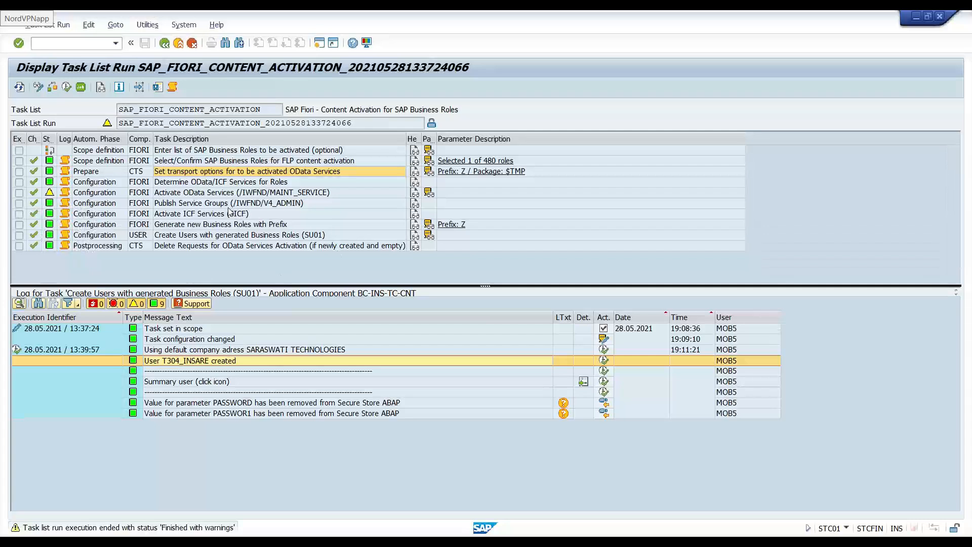
pyautogui.click(187, 236)
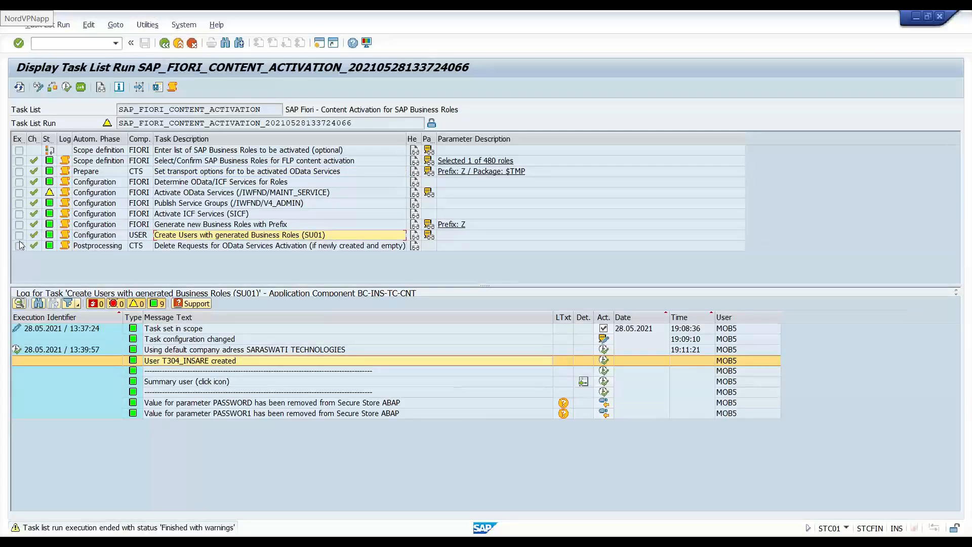
pyautogui.click(141, 237)
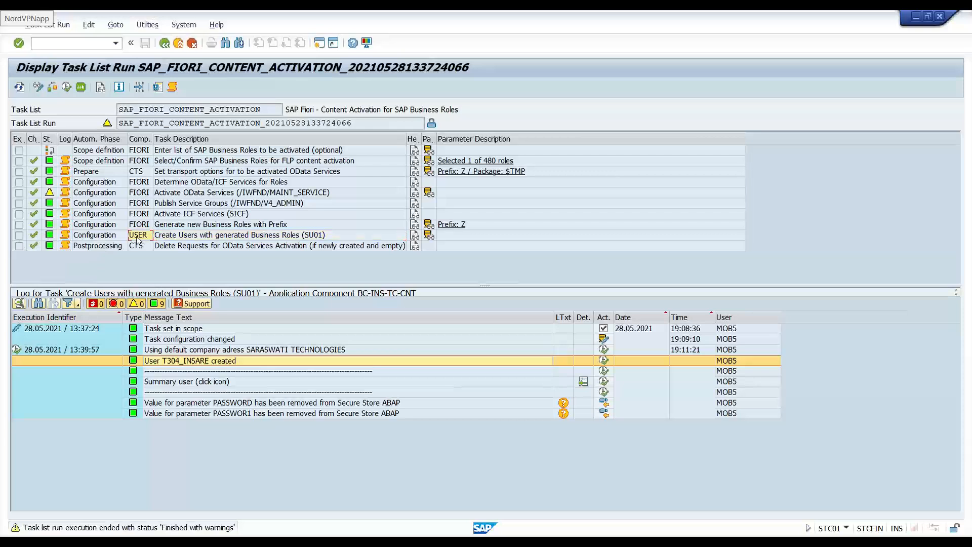
pyautogui.click(184, 238)
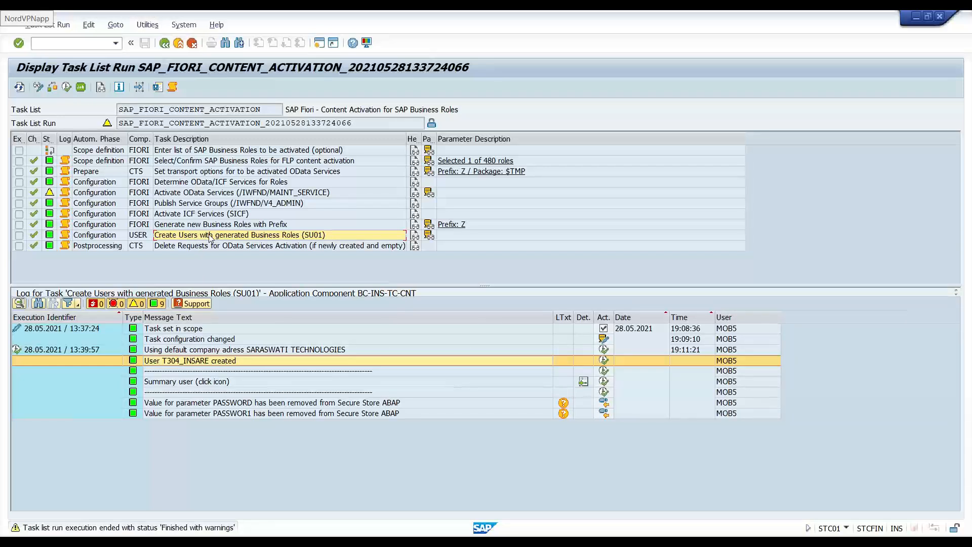
pyautogui.hotkey('alt', 'Tab')
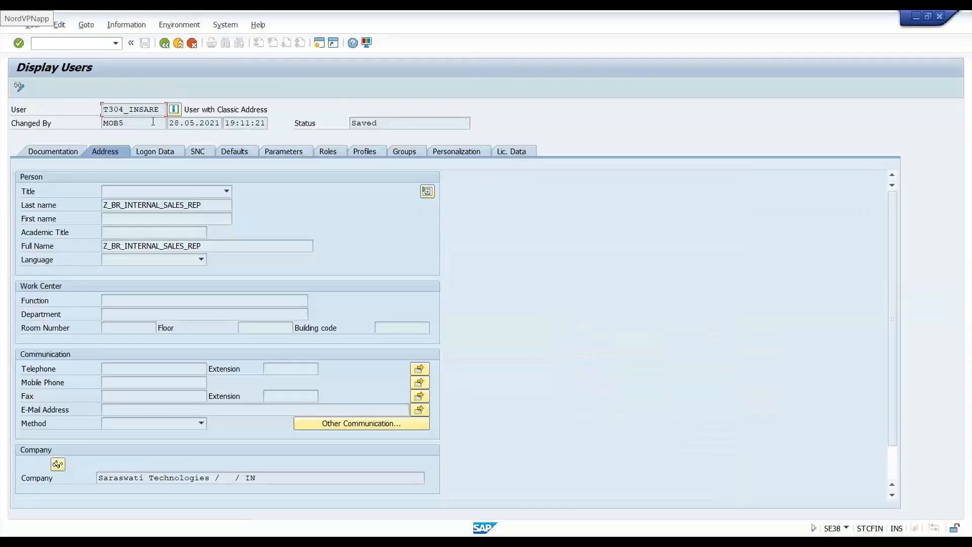
pyautogui.hotkey('alt', 'Tab')
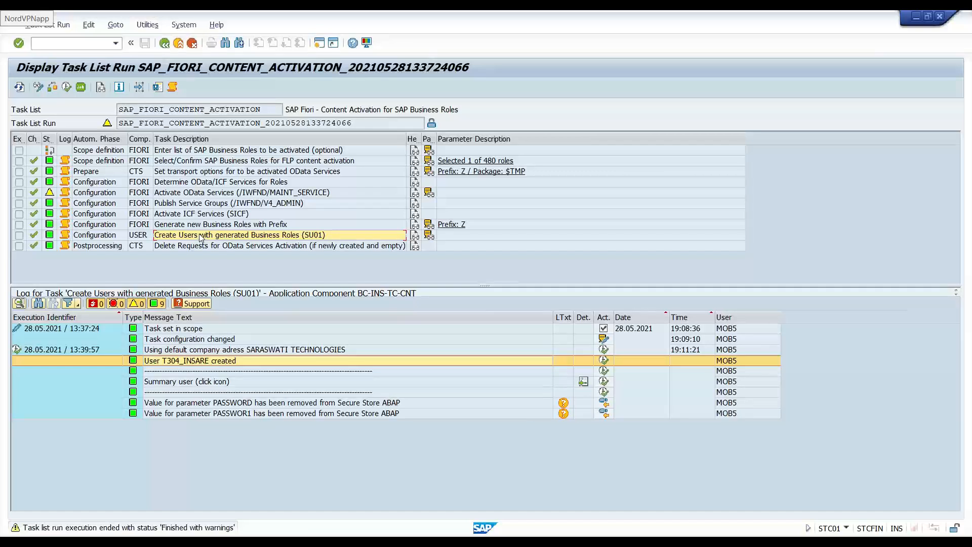
pyautogui.click(142, 236)
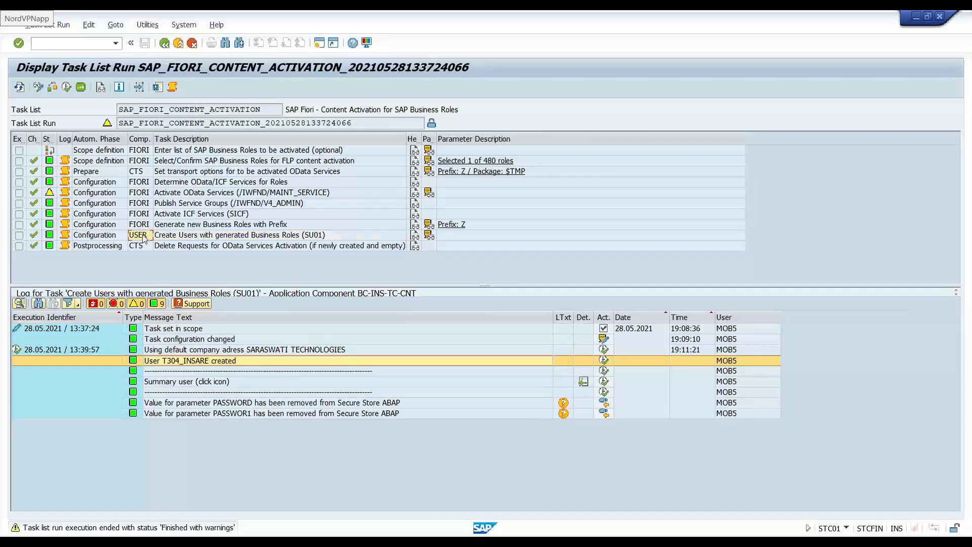
pyautogui.click(169, 236)
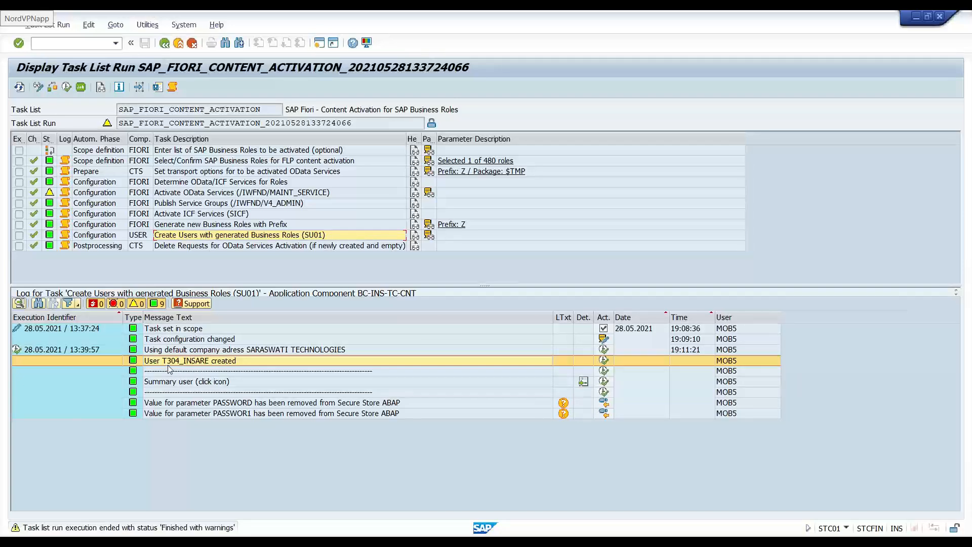
pyautogui.doubleClick(185, 361)
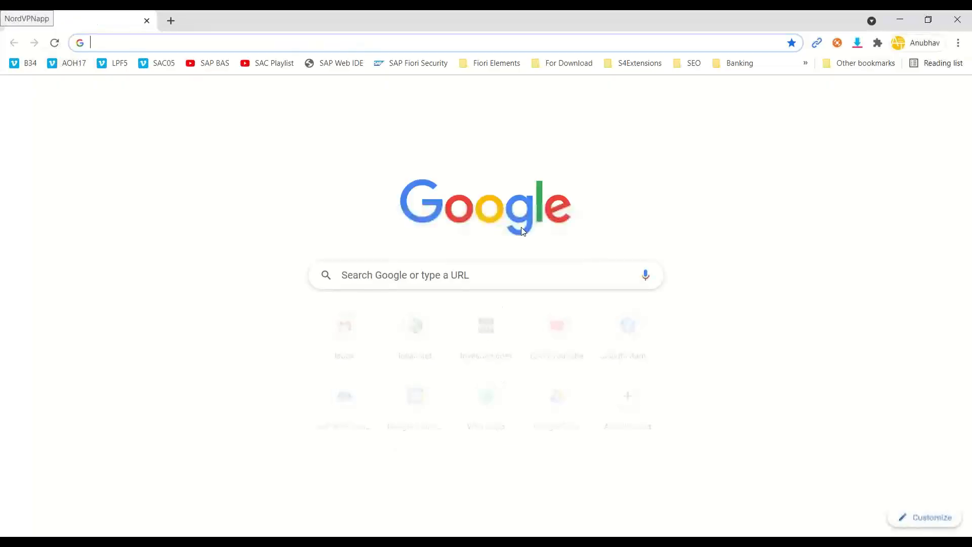
# Switch to Chrome, open the Fiori launchpad on stcfin.st.com, and proceed past the certificate warning
pyautogui.write('STC')
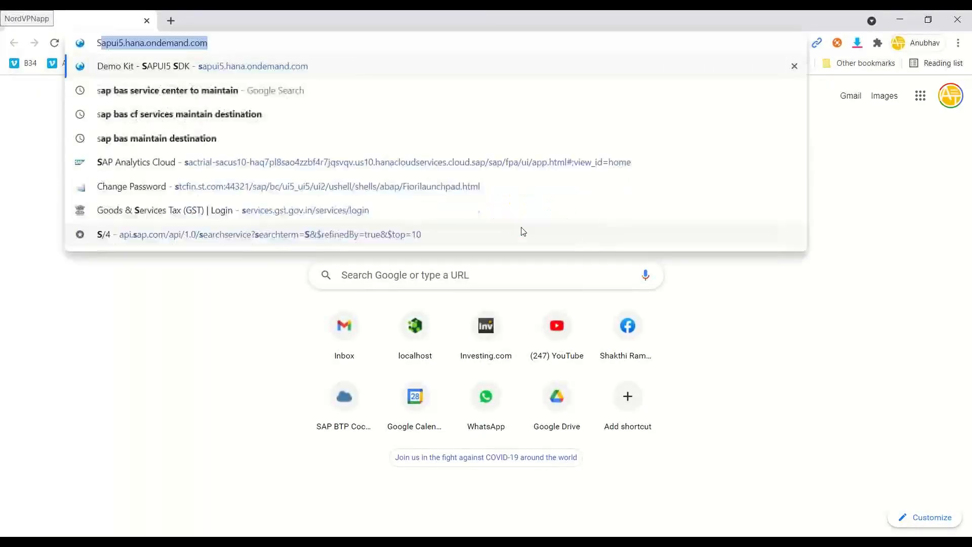
pyautogui.press('Return')
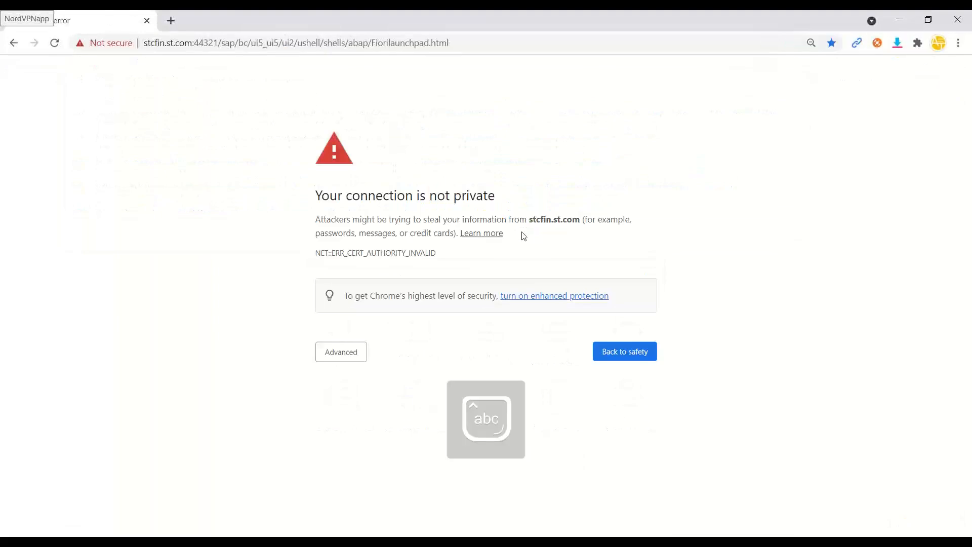
pyautogui.click(372, 357)
pyautogui.click(381, 440)
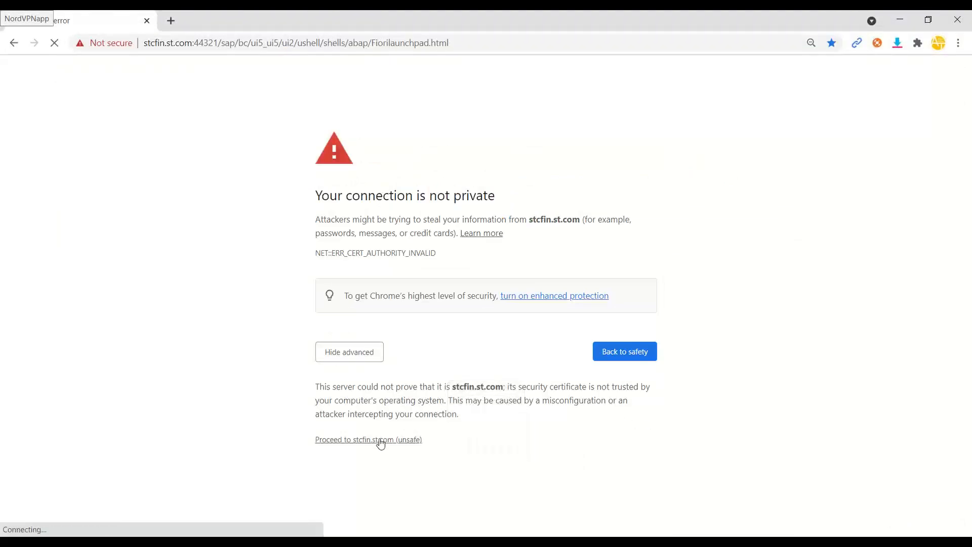
# Log on to the Fiori launchpad as T304_INSARE with the account password
pyautogui.click(447, 208)
pyautogui.write('T304_INSARE')
pyautogui.click(465, 254)
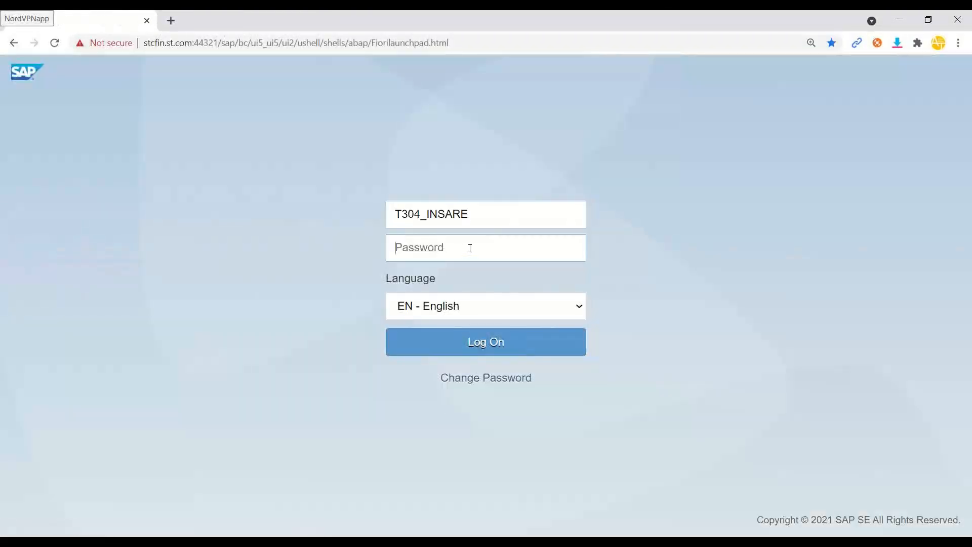
pyautogui.write('********')
pyautogui.press('Return')
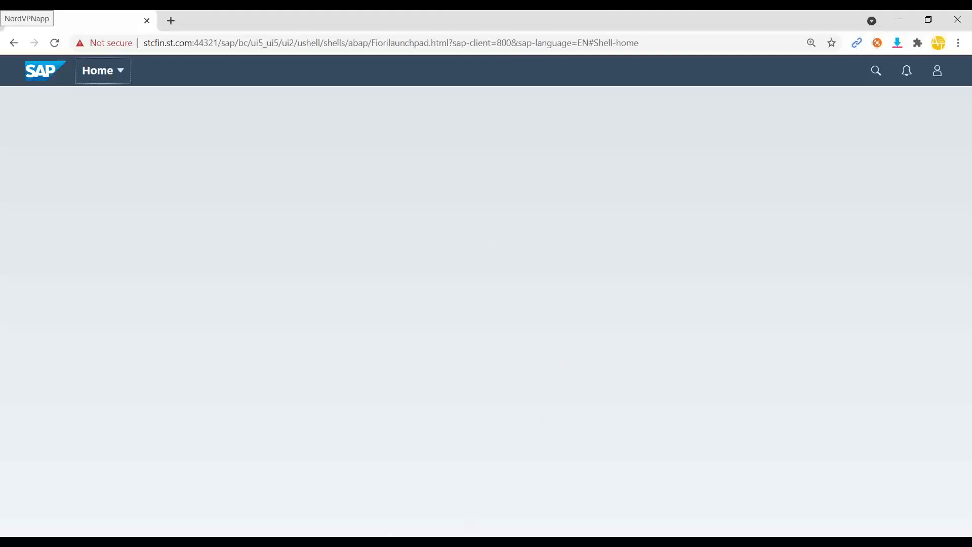
# Switch to SAP GUI and check the roles assigned to user T304_INSARE against the launchpad home page
pyautogui.click(379, 540)
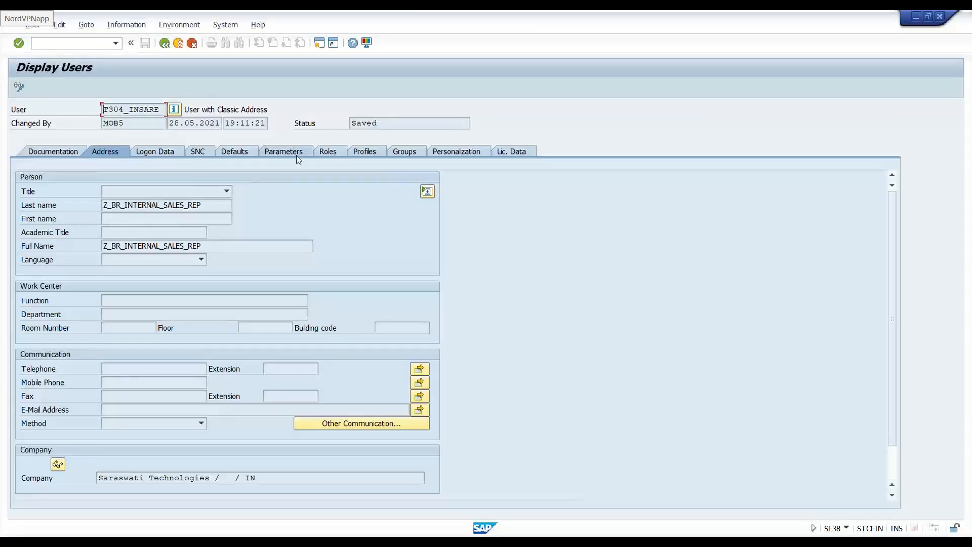
pyautogui.click(329, 152)
pyautogui.click(138, 231)
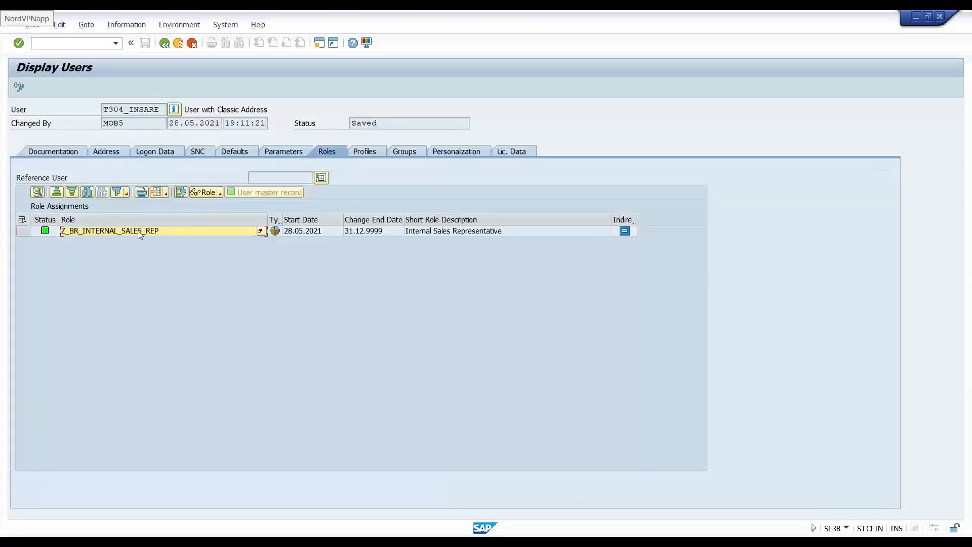
pyautogui.hotkey('alt', 'Tab')
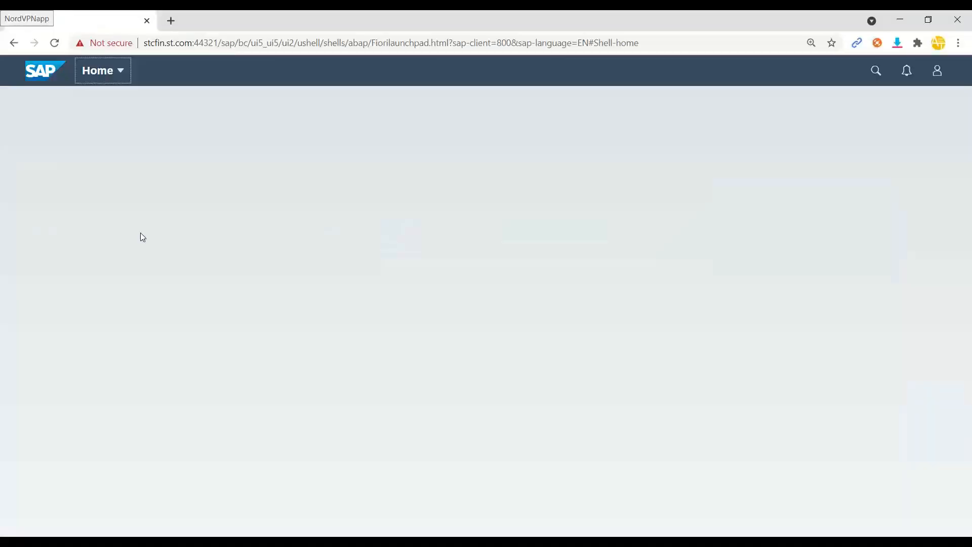
pyautogui.hotkey('alt', 'Tab')
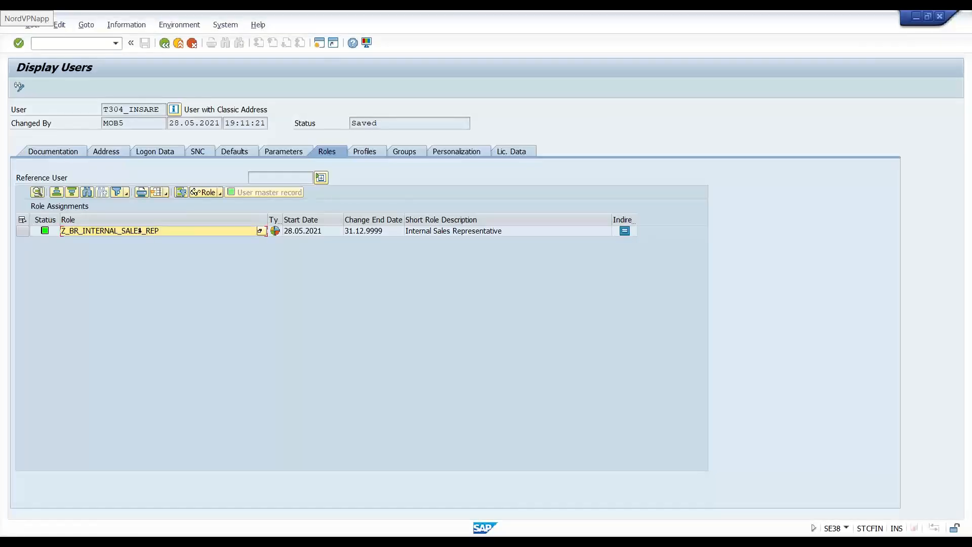
# Put user T304_INSARE into change mode and search for single roles matching Z*UI2*
pyautogui.click(19, 86)
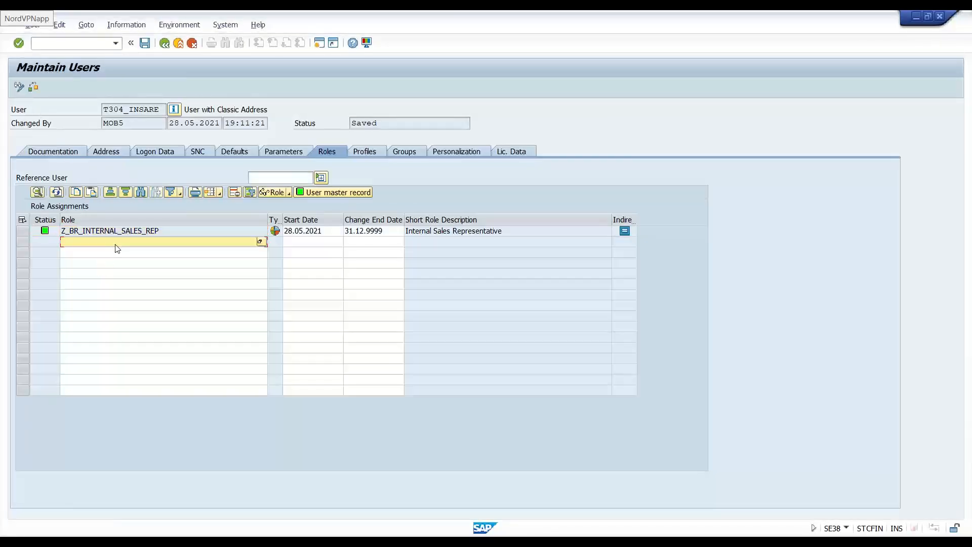
pyautogui.write('z')
pyautogui.press('Down')
pyautogui.press('Return')
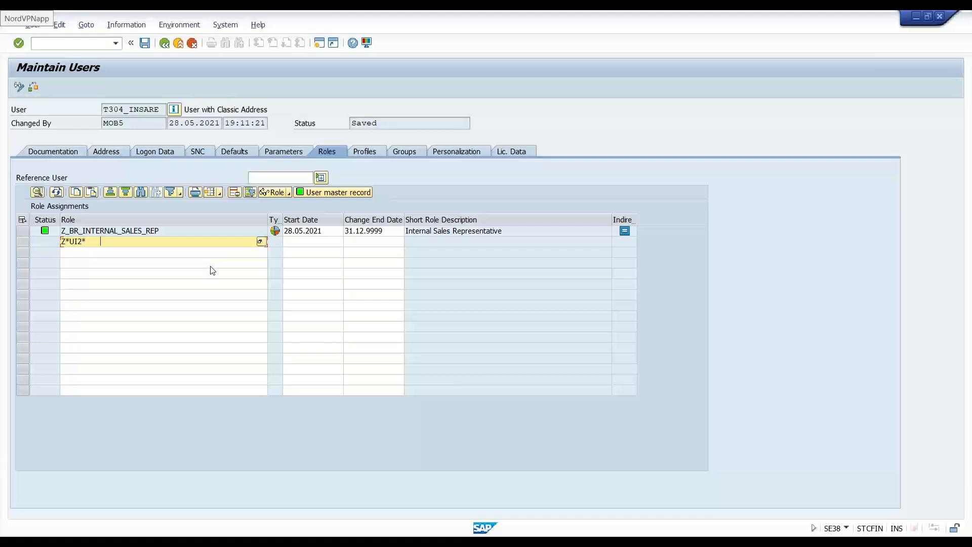
pyautogui.press('F4')
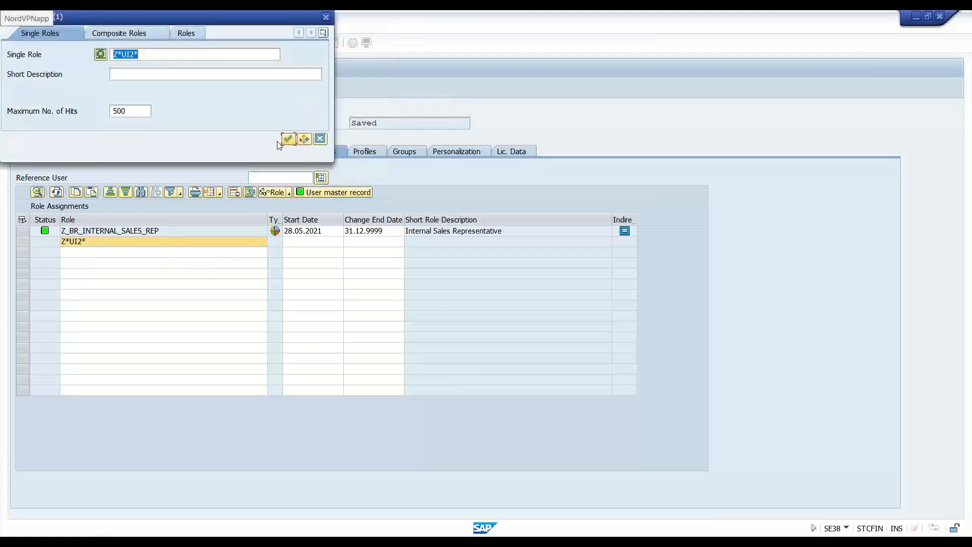
pyautogui.click(289, 140)
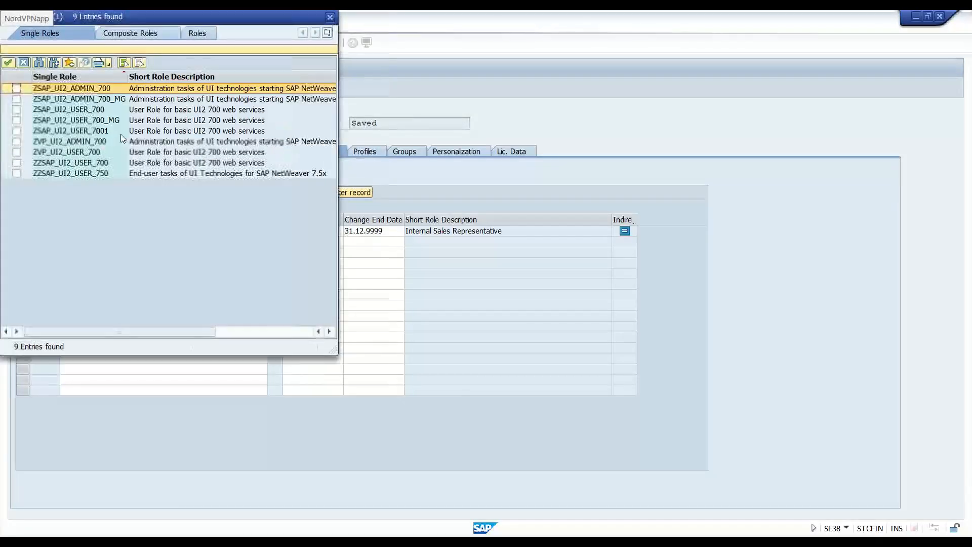
# Assign the single role ZSAP_UI2_USER_700 to user T304_INSARE and save the user
pyautogui.click(18, 111)
pyautogui.click(18, 110)
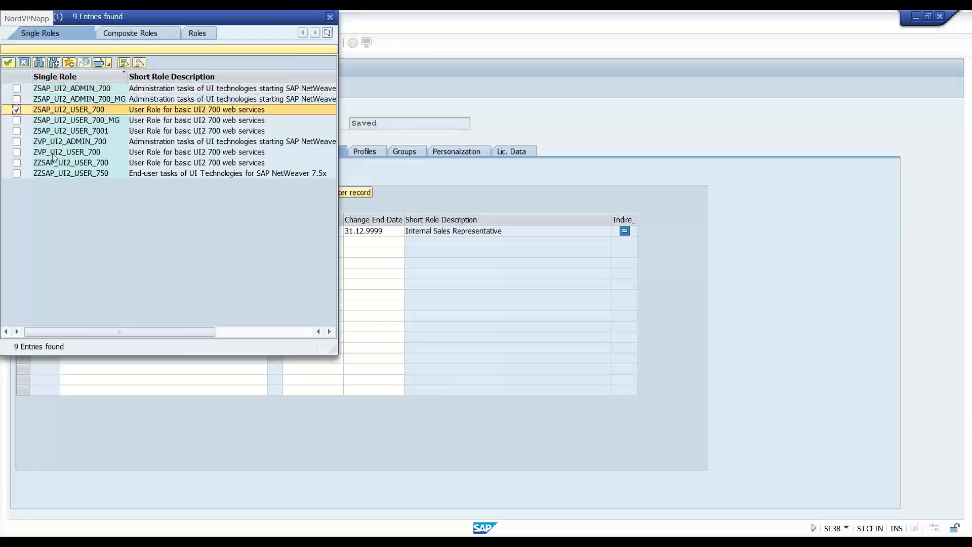
pyautogui.click(8, 63)
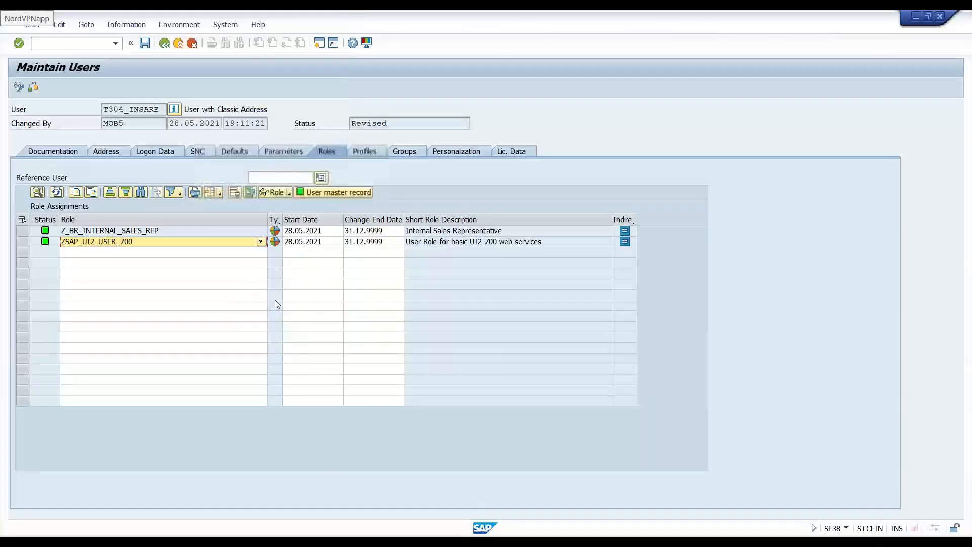
pyautogui.hotkey('ctrl', 's')
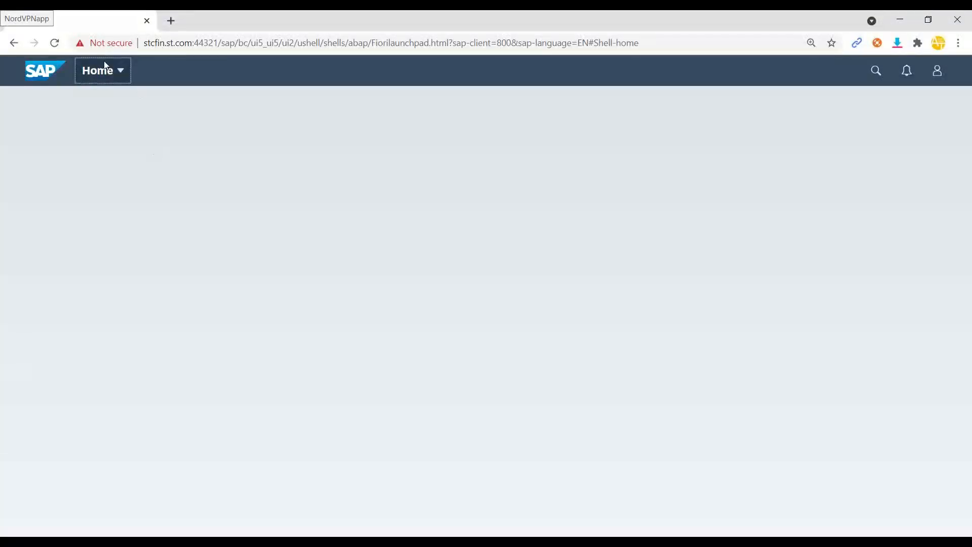
# Switch to Chrome and reload the Fiori launchpad home page
pyautogui.click(196, 49)
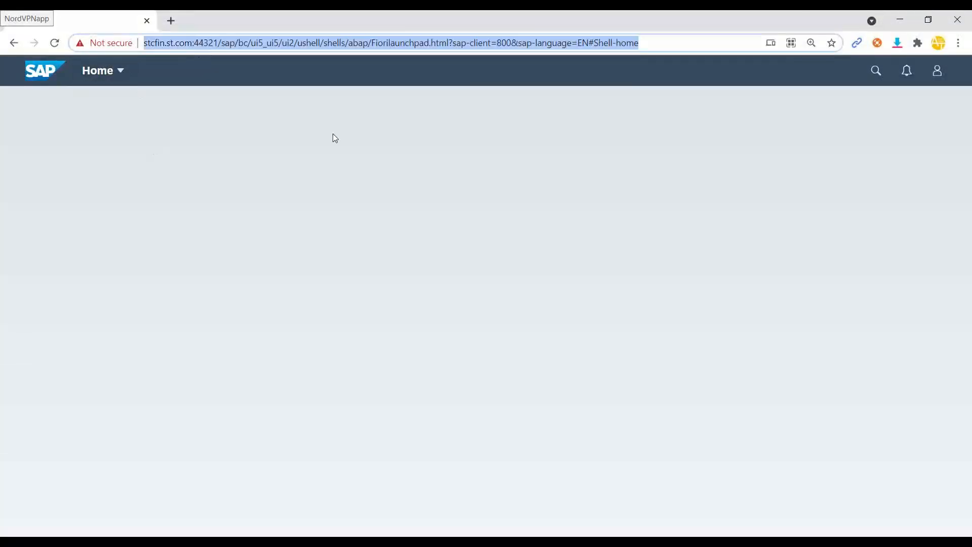
pyautogui.press('Return')
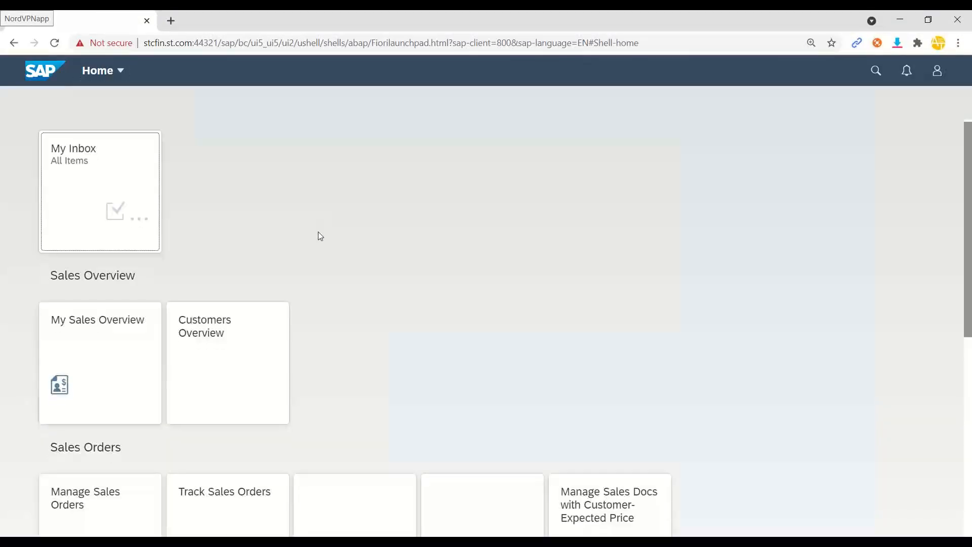
pyautogui.press('F12')
pyautogui.click(948, 215)
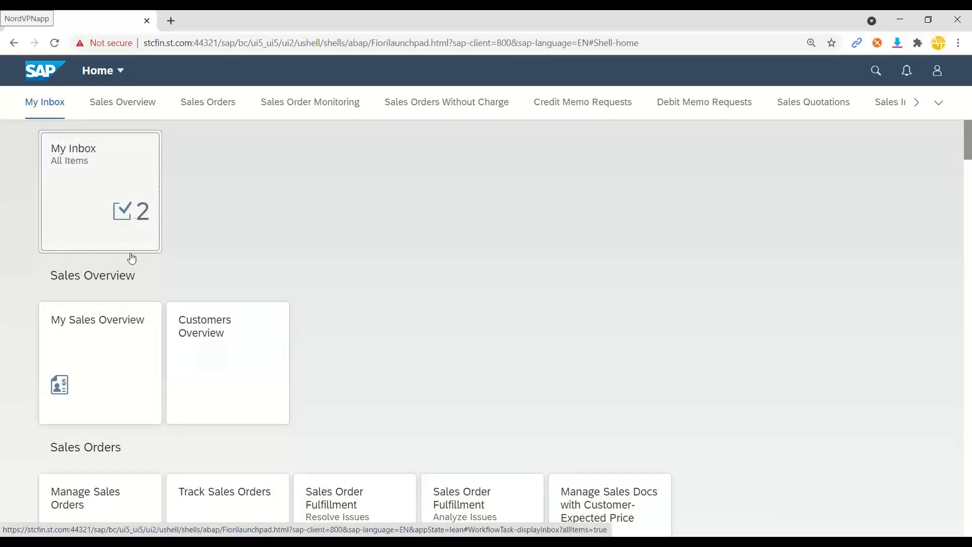
# Look through the launchpad's tile groups from My Inbox to Sales Document Lists Advanced and return to the first group
pyautogui.scroll(-3, 130, 257)
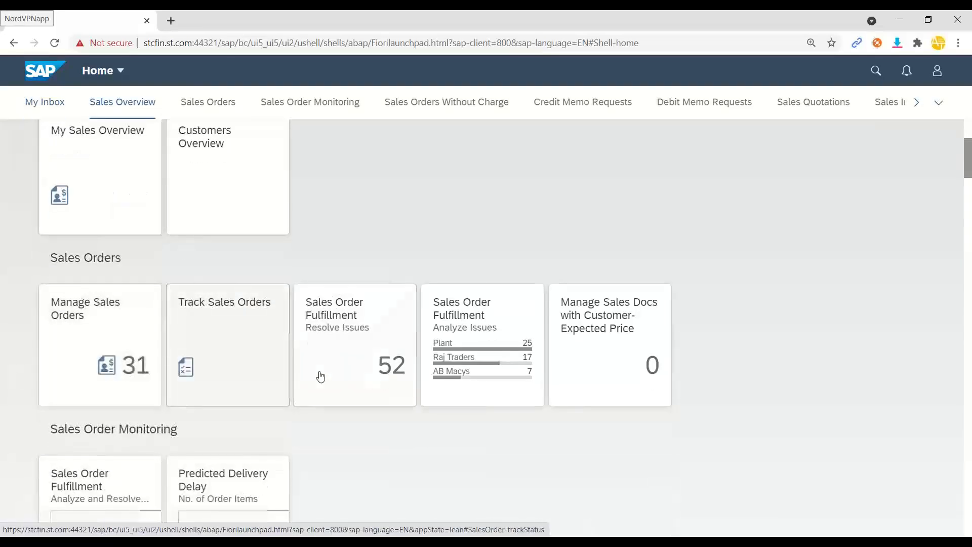
pyautogui.scroll(-7, 152, 336)
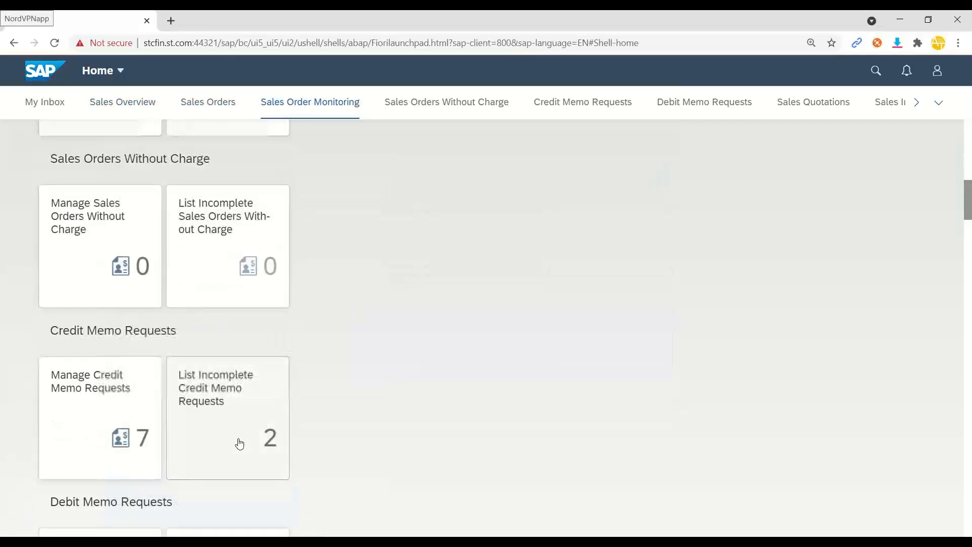
pyautogui.scroll(1, 212, 278)
pyautogui.scroll(5, 212, 279)
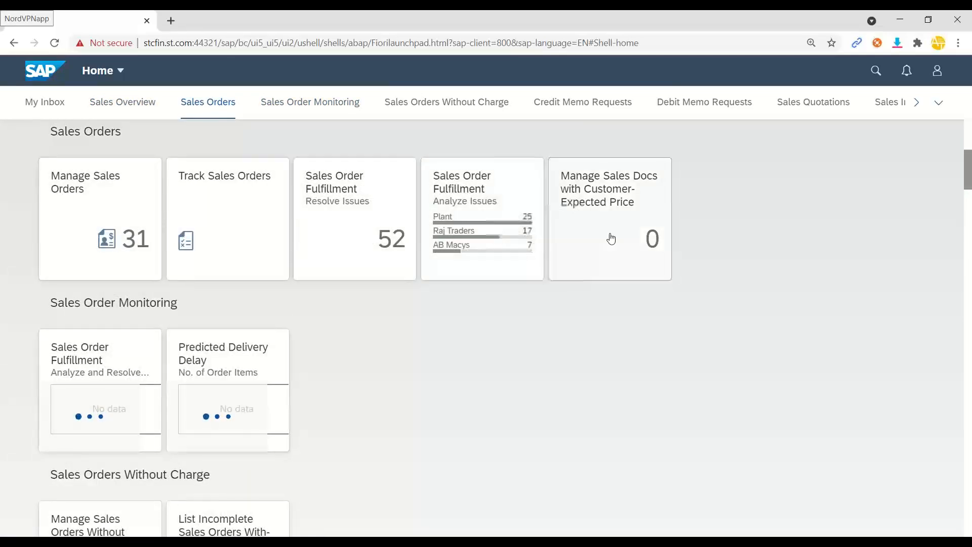
pyautogui.scroll(-13, 608, 243)
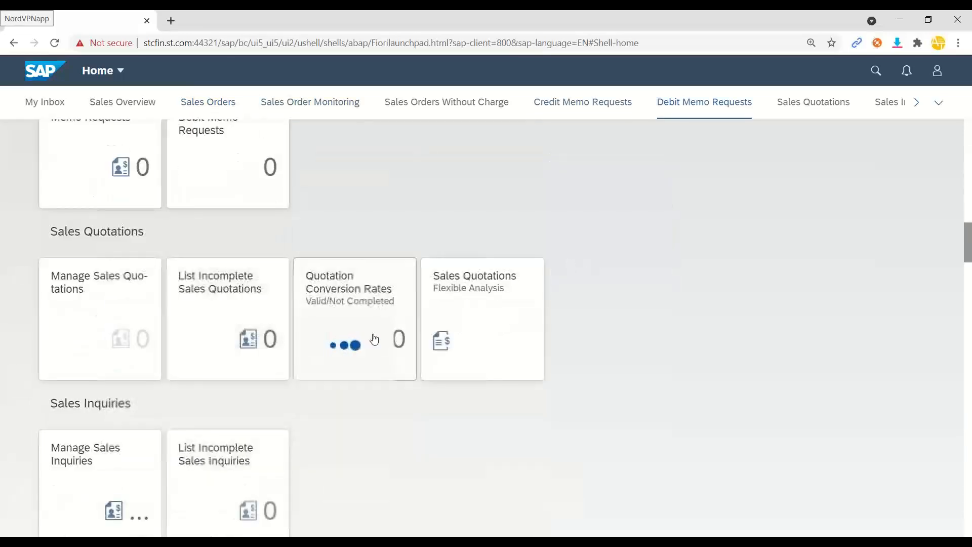
pyautogui.scroll(-5, 249, 330)
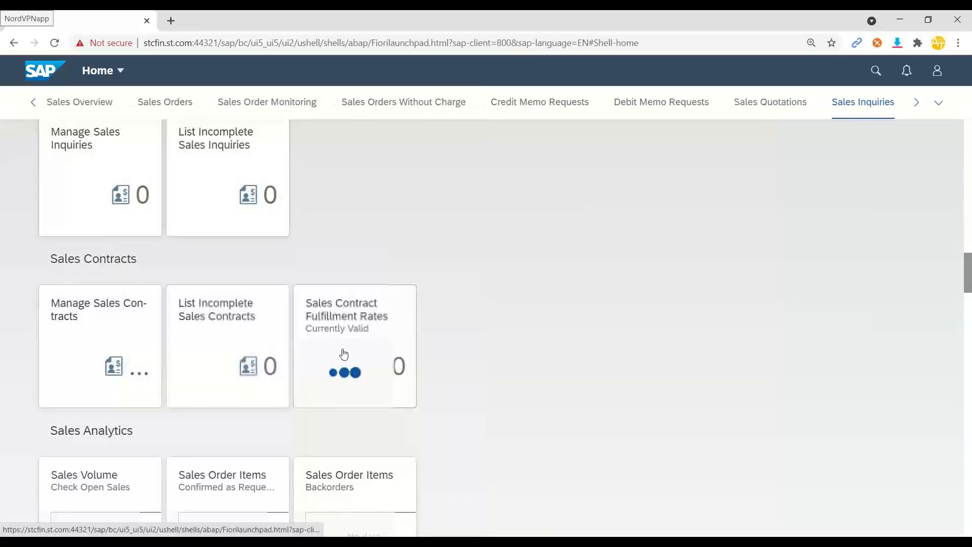
pyautogui.scroll(-3, 380, 353)
pyautogui.scroll(-4, 413, 322)
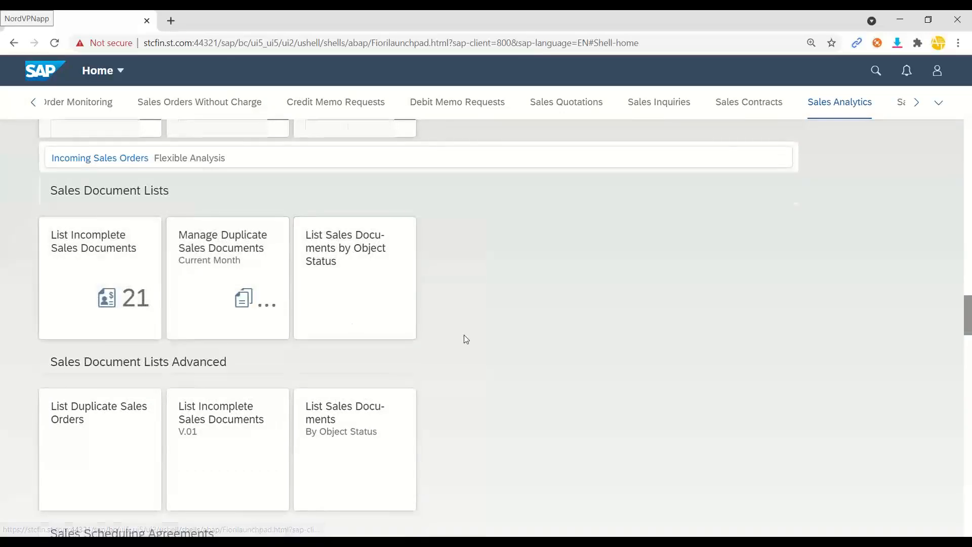
pyautogui.scroll(15, 464, 336)
pyautogui.scroll(15, 465, 340)
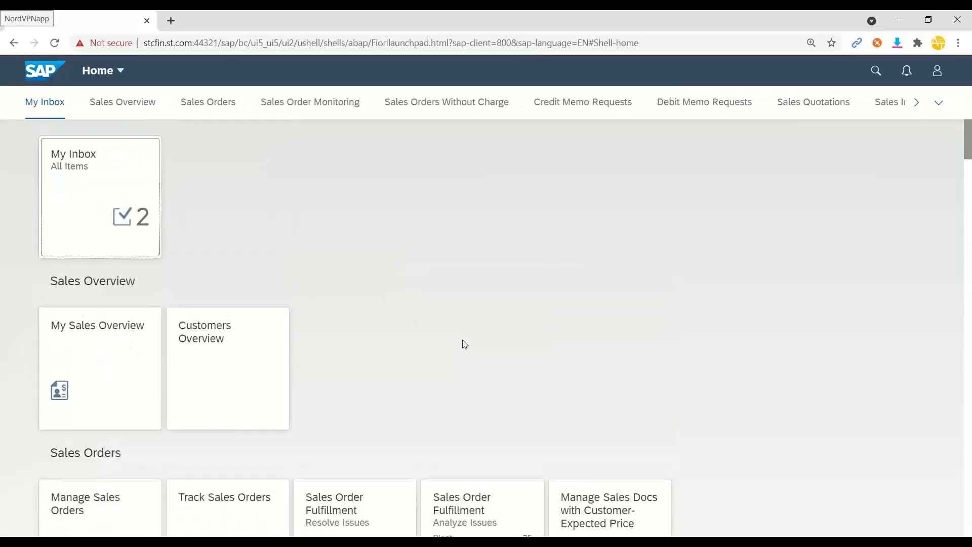
# Open the Manage Sales Orders app, list the sales orders without filters, and return to the launchpad home
pyautogui.scroll(-4, 463, 345)
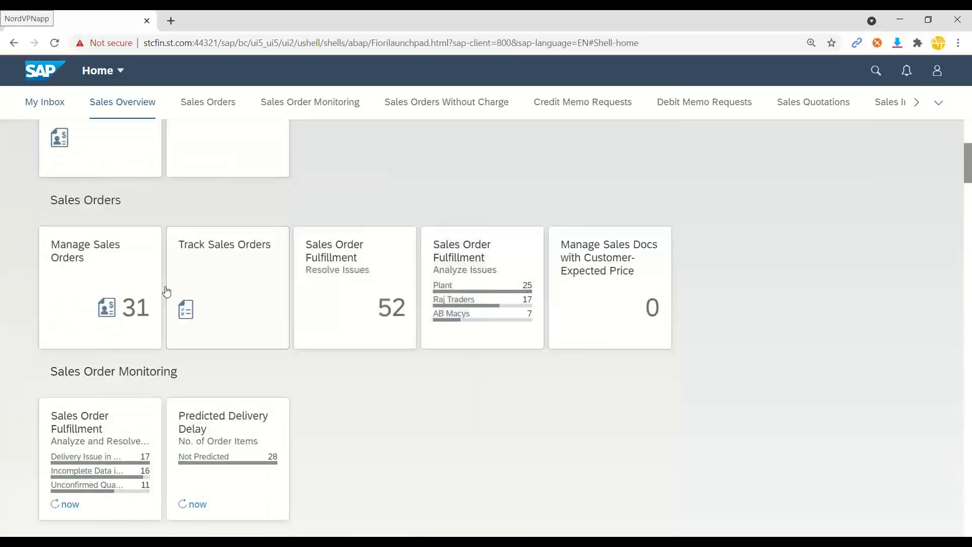
pyautogui.click(117, 271)
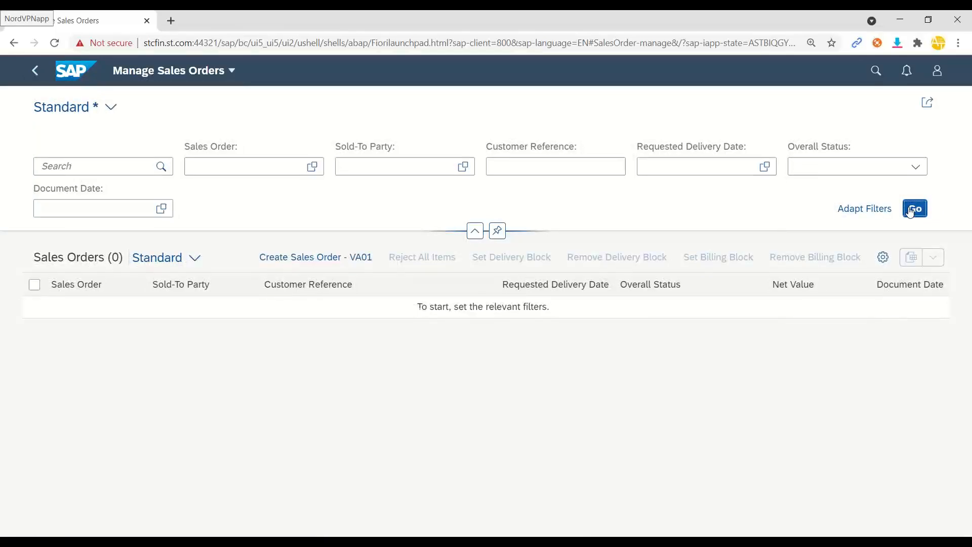
pyautogui.click(905, 211)
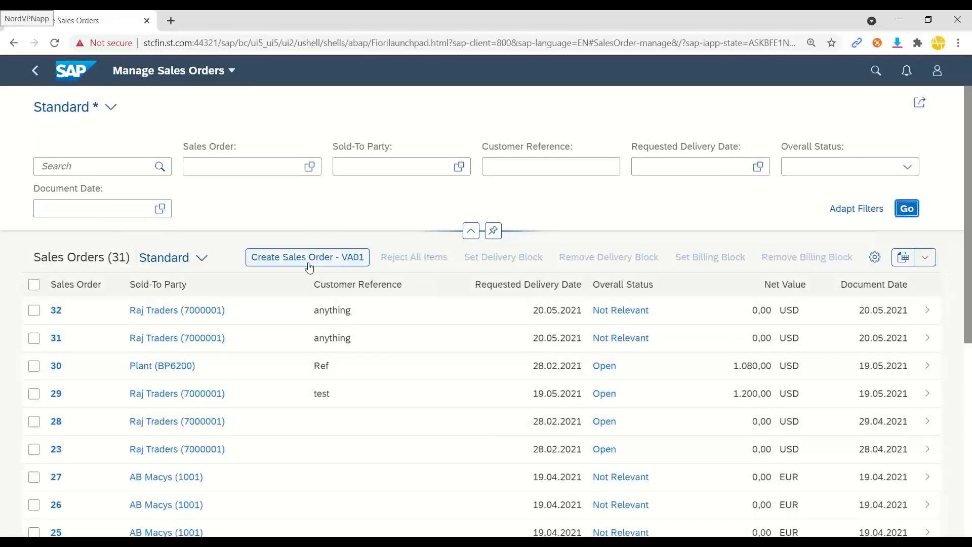
pyautogui.scroll(-5, 300, 360)
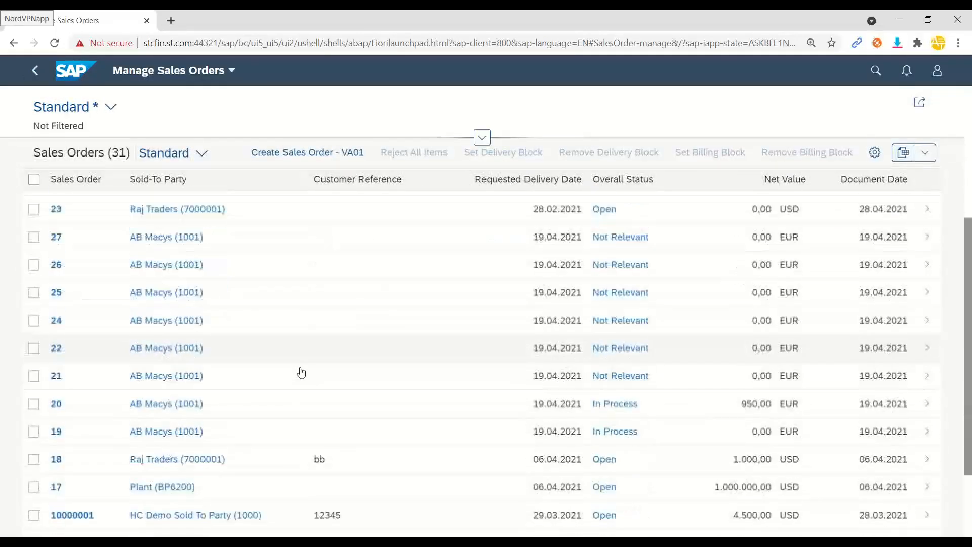
pyautogui.scroll(5, 300, 371)
pyautogui.hotkey('alt', 'Left')
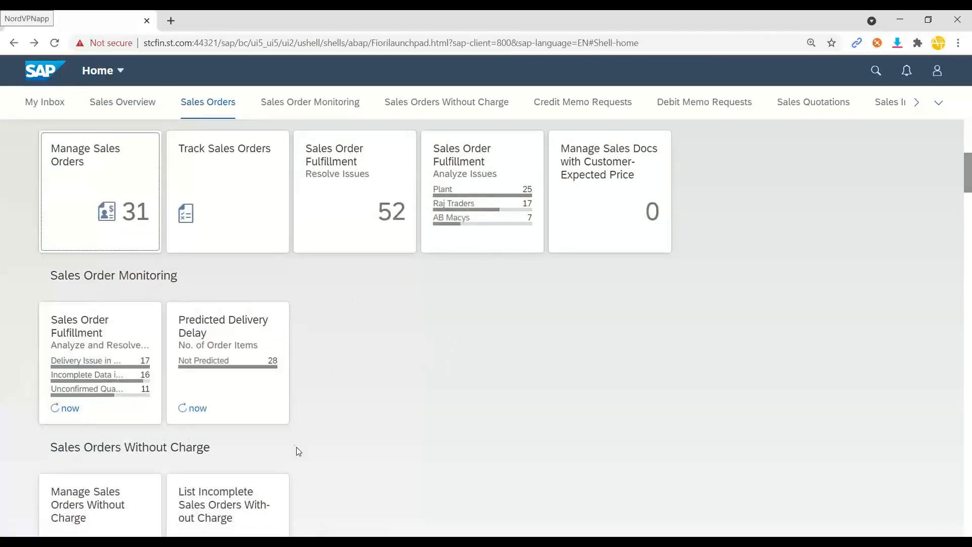
# Open the Sales Order Fulfillment app under Sales Order Monitoring, filter issues by In Order, and return to the launchpad home
pyautogui.scroll(-3, 299, 451)
pyautogui.scroll(1, 238, 412)
pyautogui.click(101, 269)
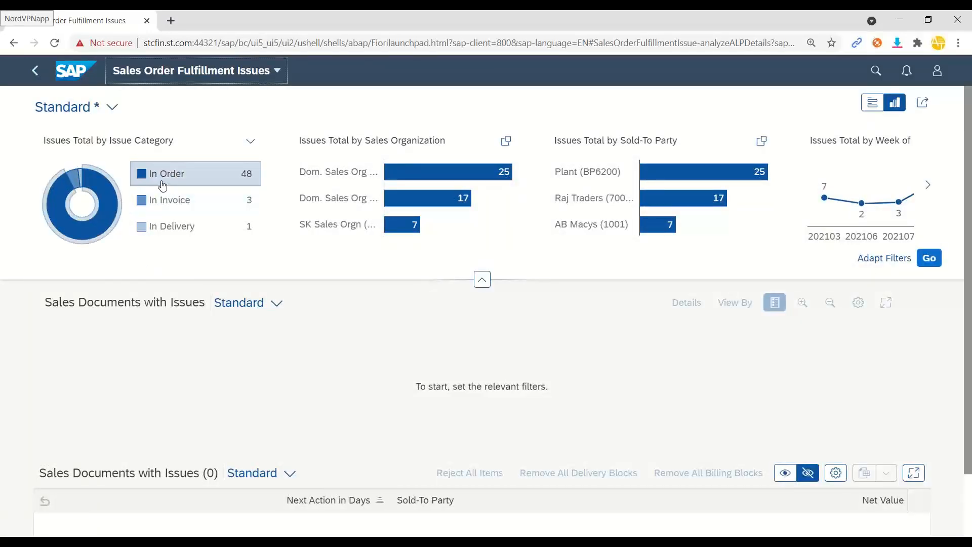
pyautogui.click(162, 184)
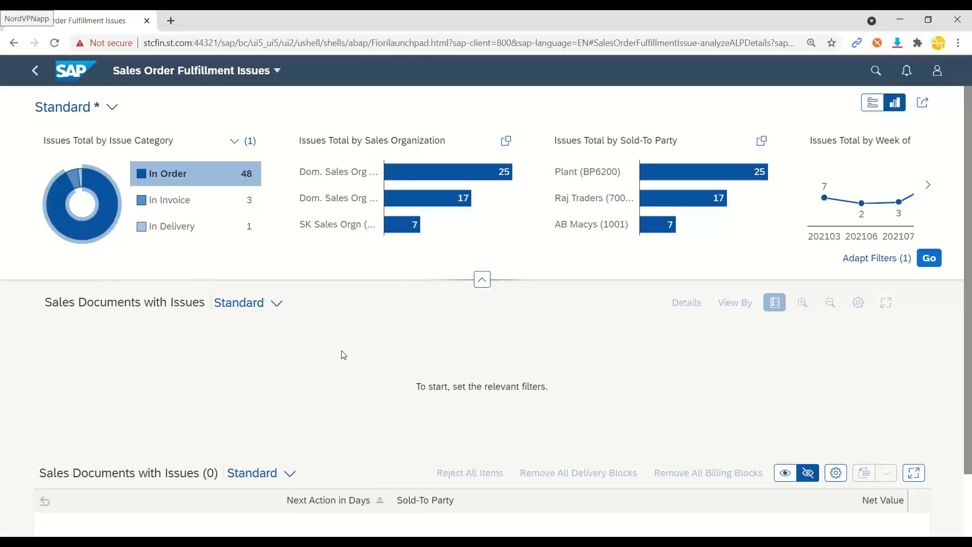
pyautogui.scroll(-2, 344, 355)
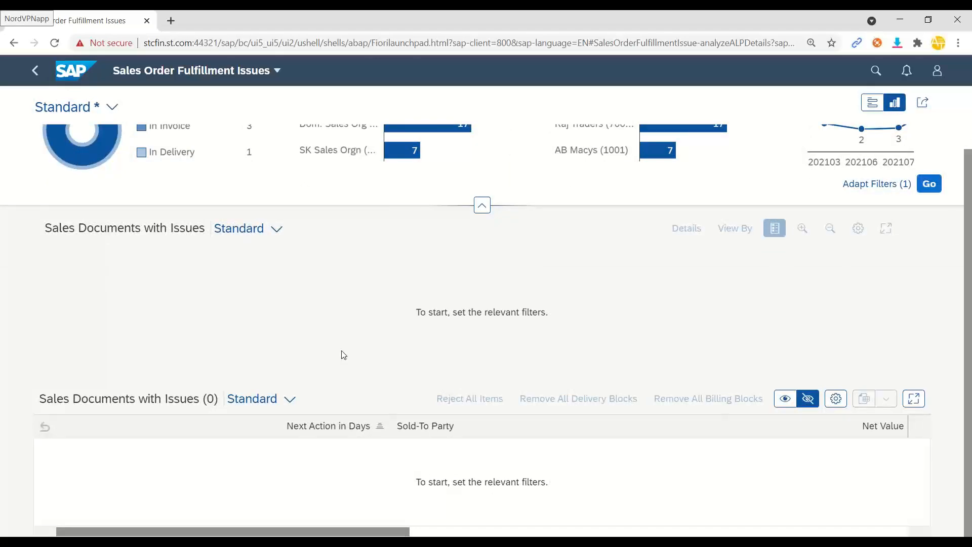
pyautogui.scroll(2, 350, 365)
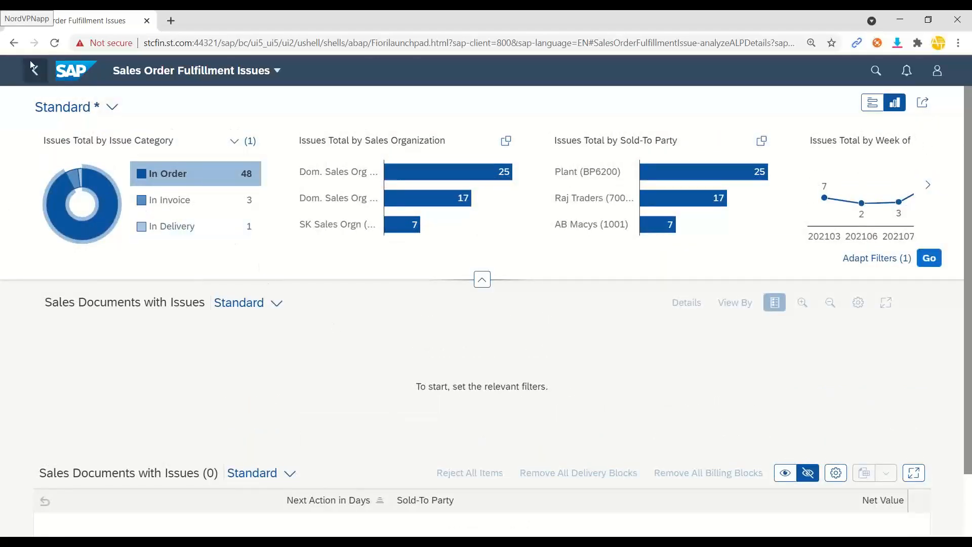
pyautogui.click(14, 44)
# Look through all launchpad tile groups down to Sales Commission and Incentive Processing, and go back up
pyautogui.scroll(6, 416, 285)
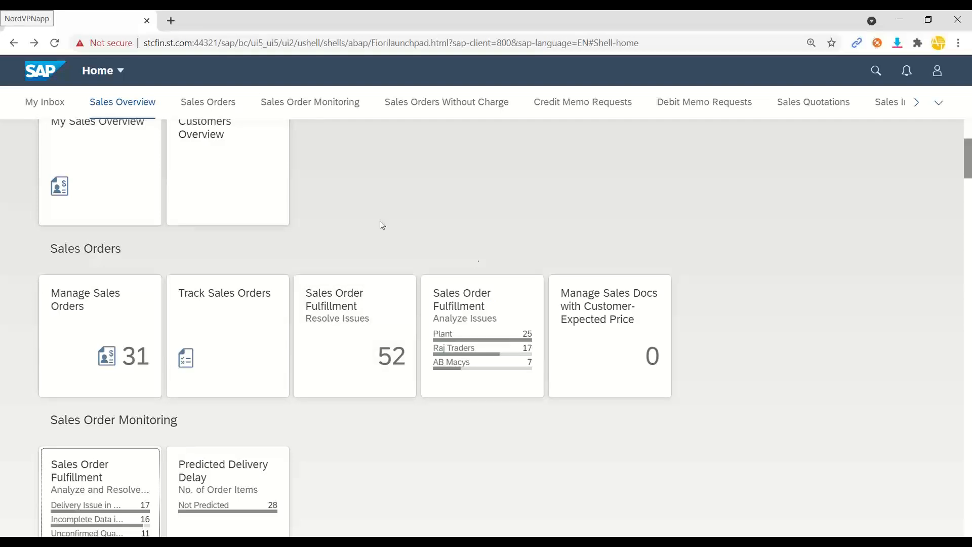
pyautogui.scroll(4, 460, 218)
pyautogui.scroll(-20, 462, 233)
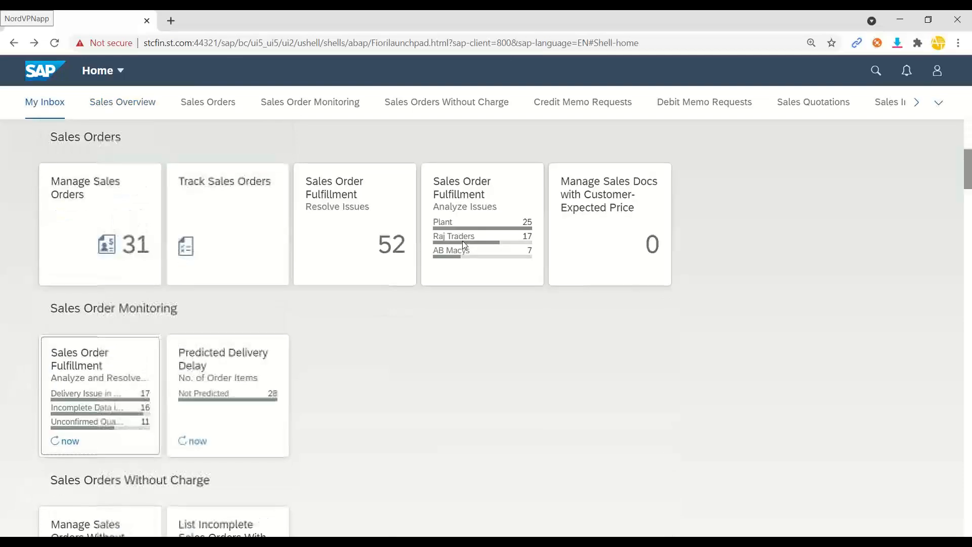
pyautogui.scroll(-20, 460, 256)
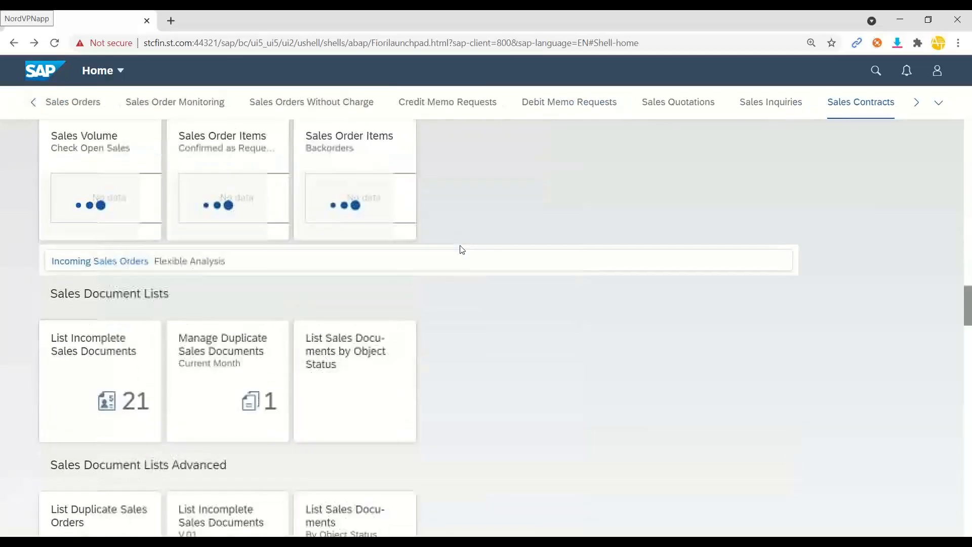
pyautogui.scroll(-15, 464, 249)
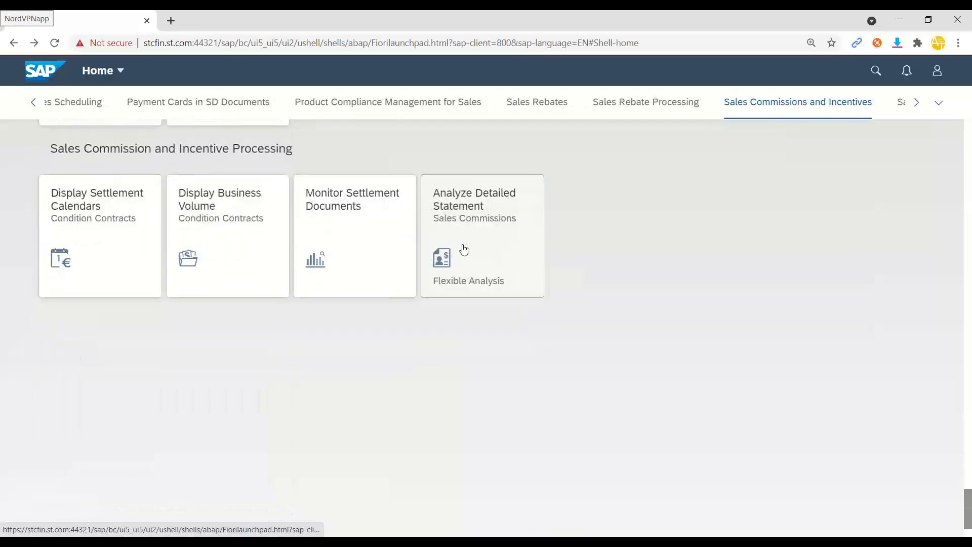
pyautogui.scroll(15, 464, 248)
pyautogui.scroll(15, 465, 248)
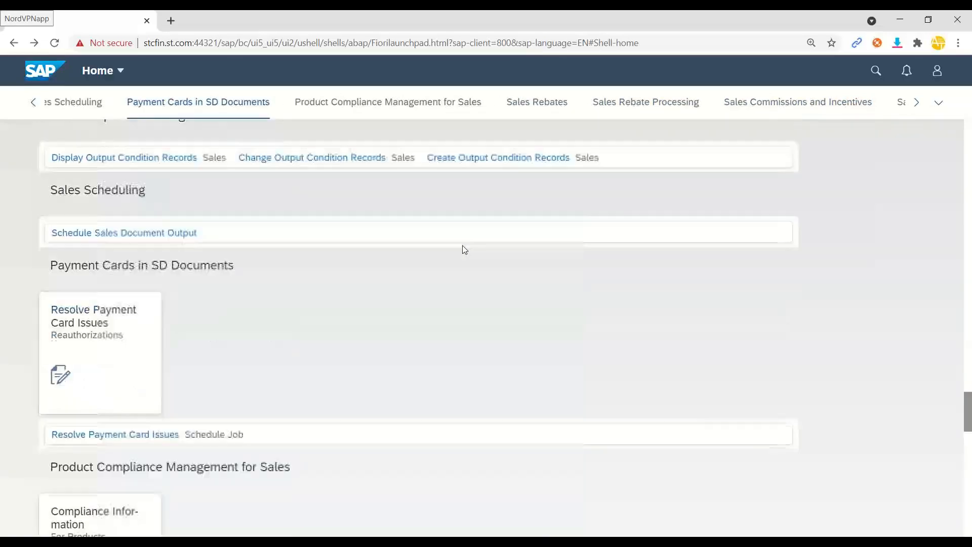
# Return to the upper launchpad tile groups and look over Sales Orders, Sales Order Monitoring and Credit Memo Requests
pyautogui.scroll(15, 465, 252)
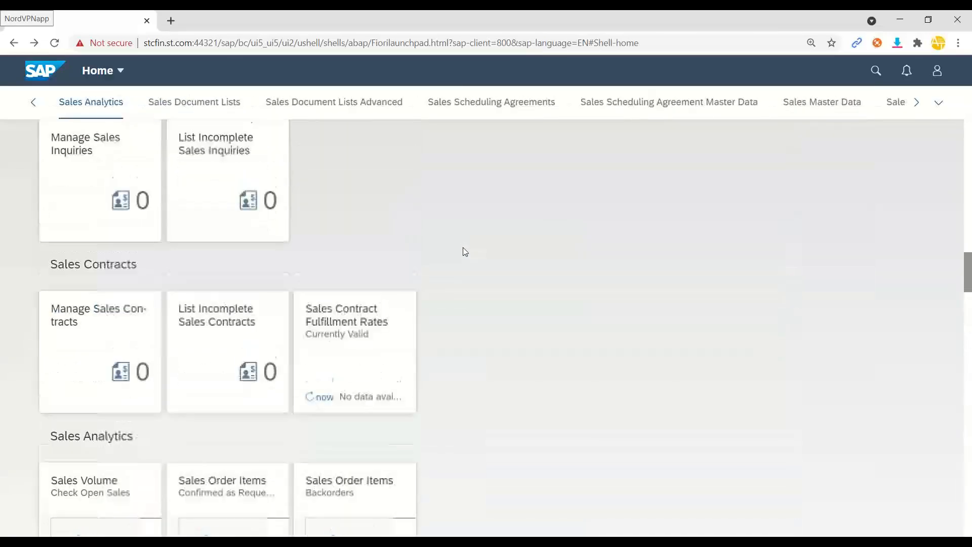
pyautogui.scroll(15, 468, 253)
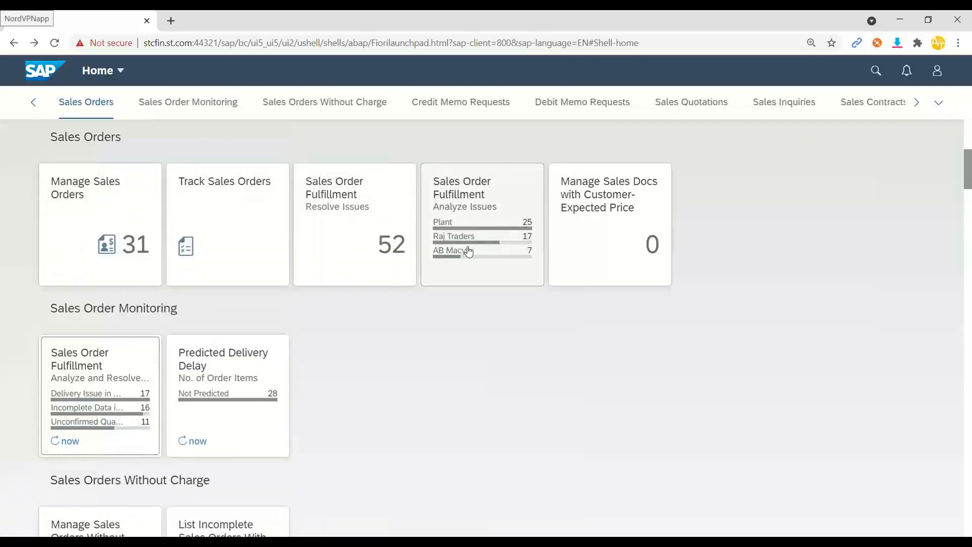
pyautogui.scroll(-8, 469, 252)
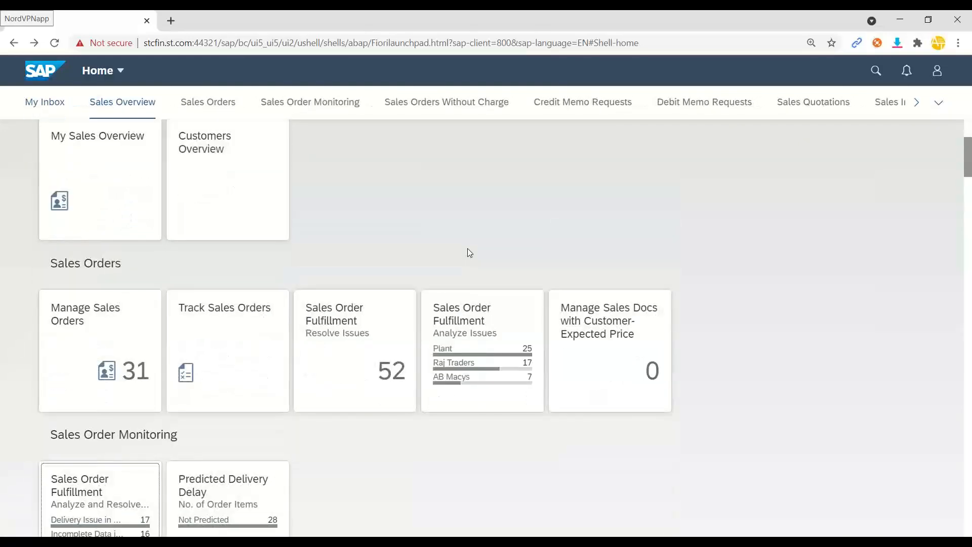
pyautogui.scroll(-4, 469, 255)
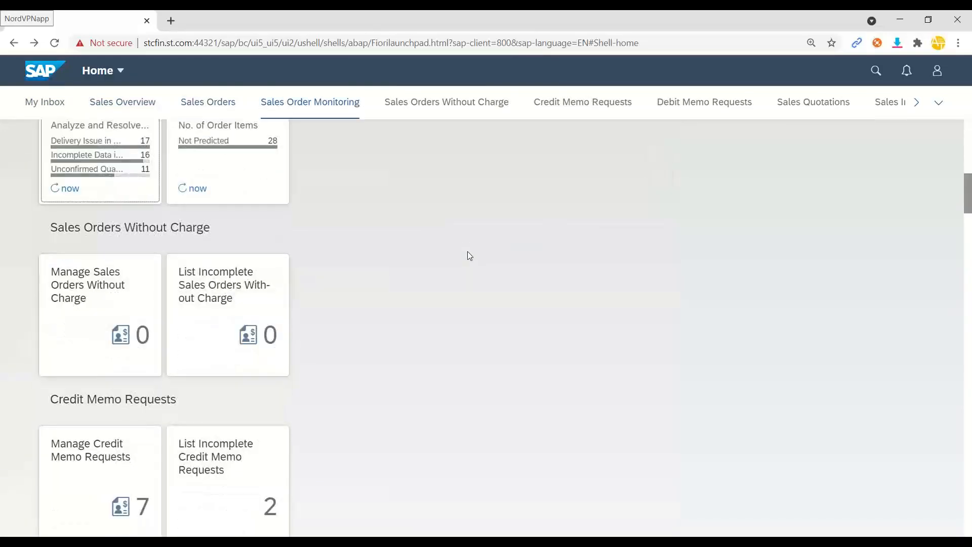
pyautogui.scroll(12, 470, 254)
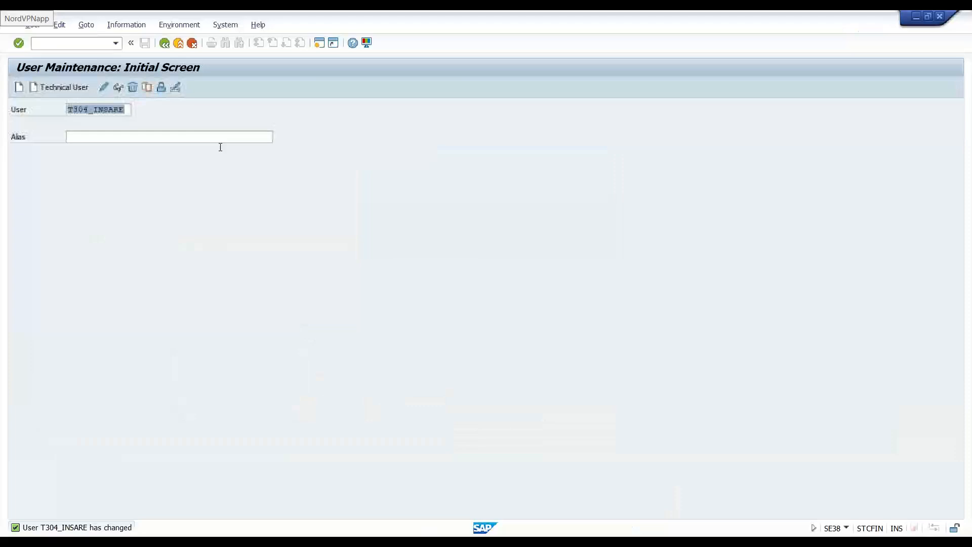
# Delete the generated test user T304_INSARE in User Maintenance and return to the task list run
pyautogui.click(132, 87)
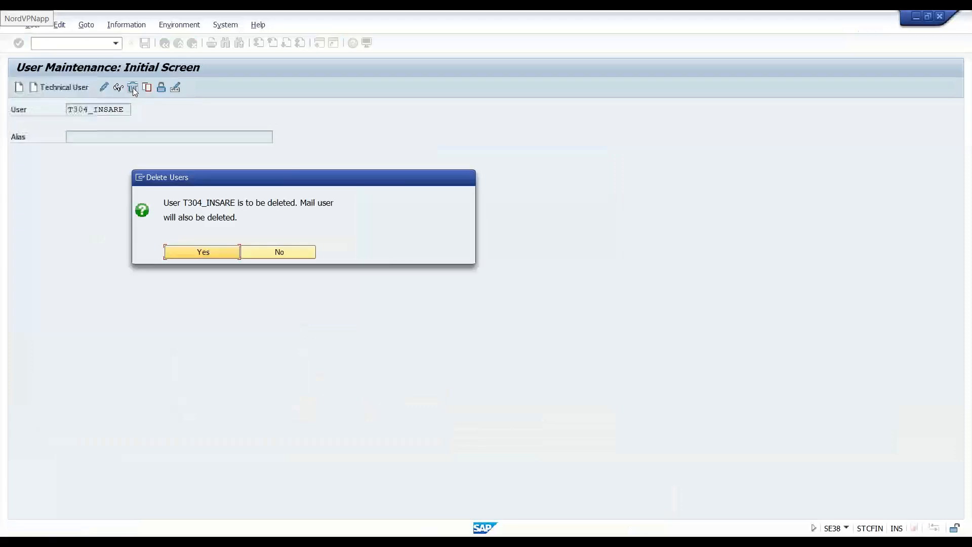
pyautogui.click(209, 253)
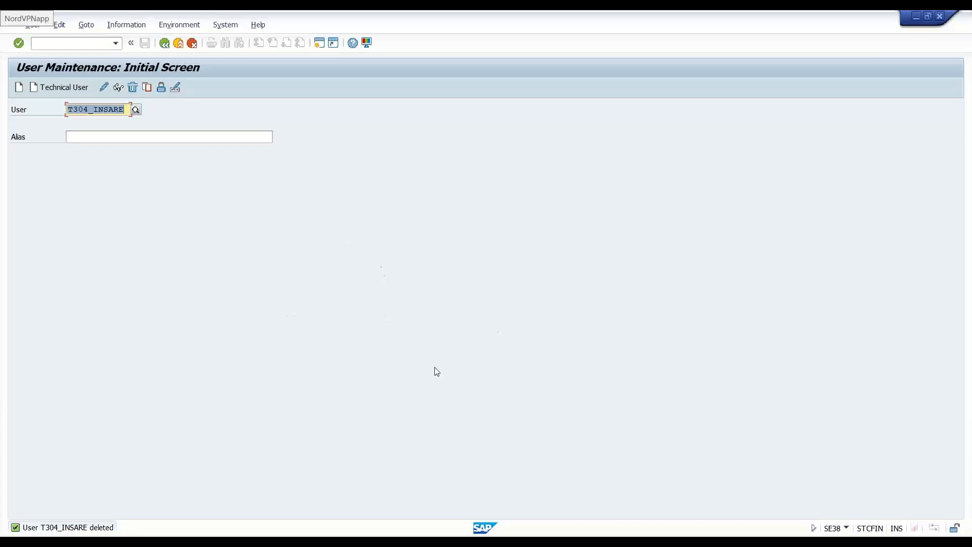
pyautogui.hotkey('alt', 'Tab')
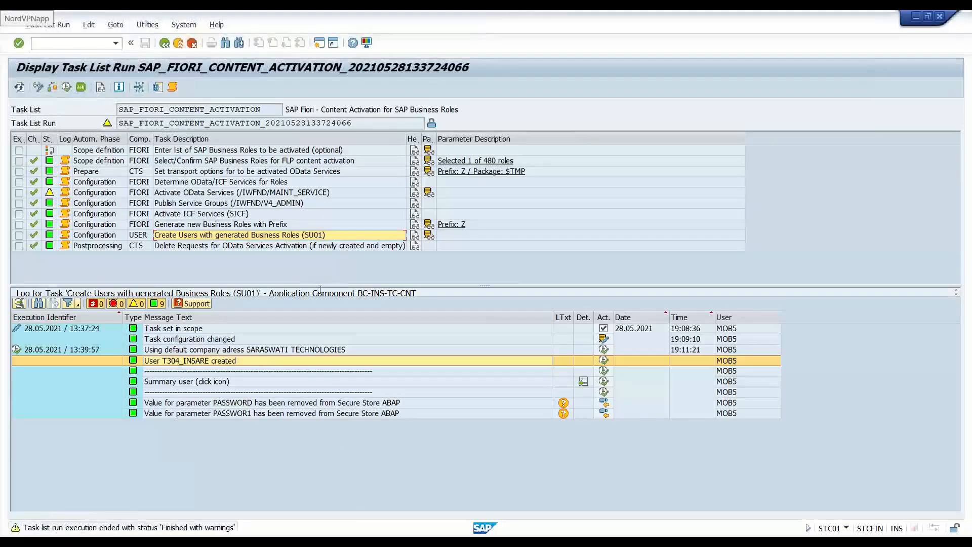
# Enlarge the task list area and view the log and documentation of the task Select/Confirm SAP Business Roles for FLP content activation
pyautogui.moveTo(320, 287); pyautogui.dragTo(334, 393)
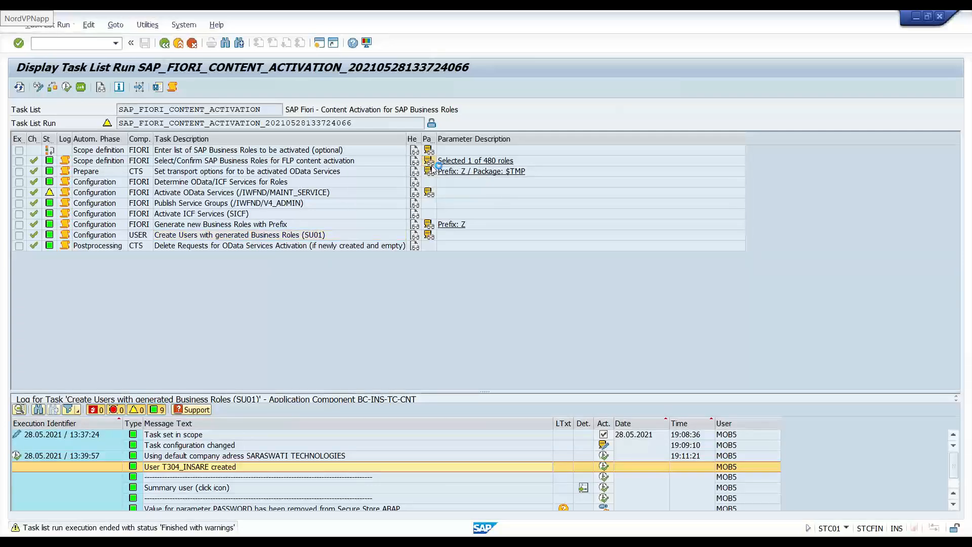
pyautogui.click(429, 161)
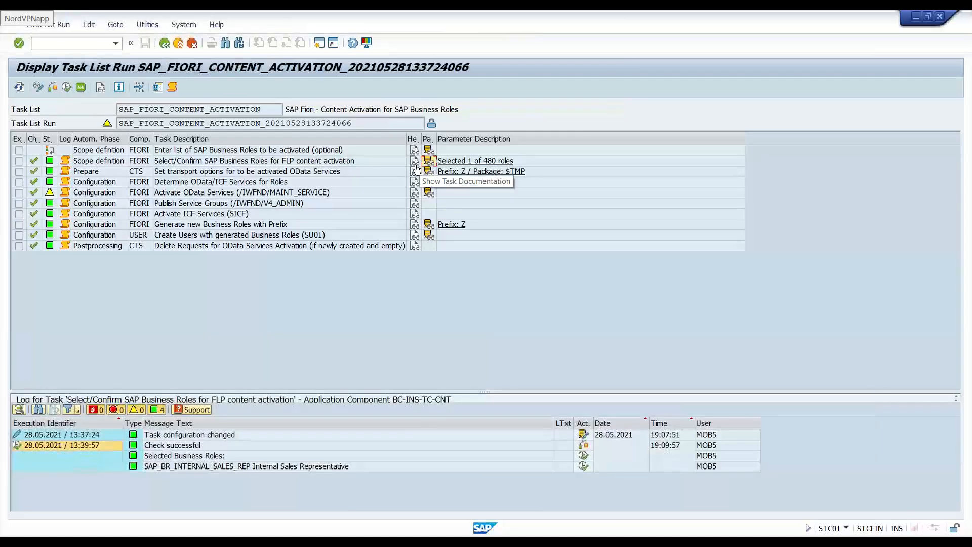
pyautogui.click(415, 161)
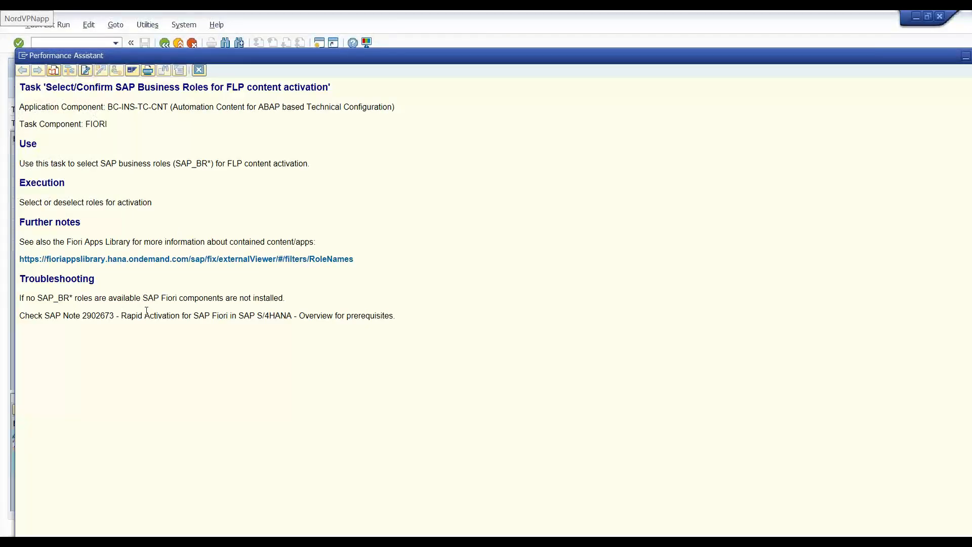
pyautogui.press('Escape')
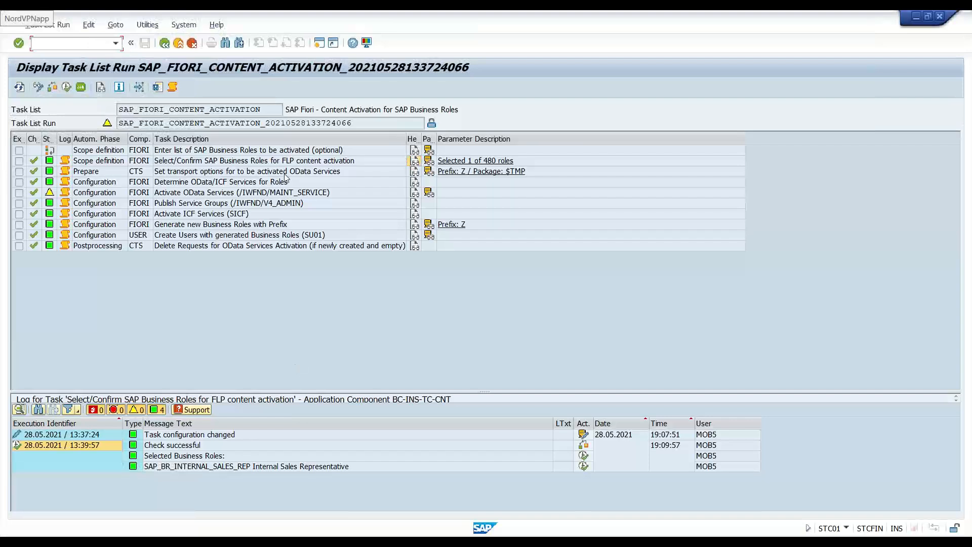
# Open Role Maintenance (transaction PFCG) from the task list run
pyautogui.write('g')
pyautogui.press('Return')
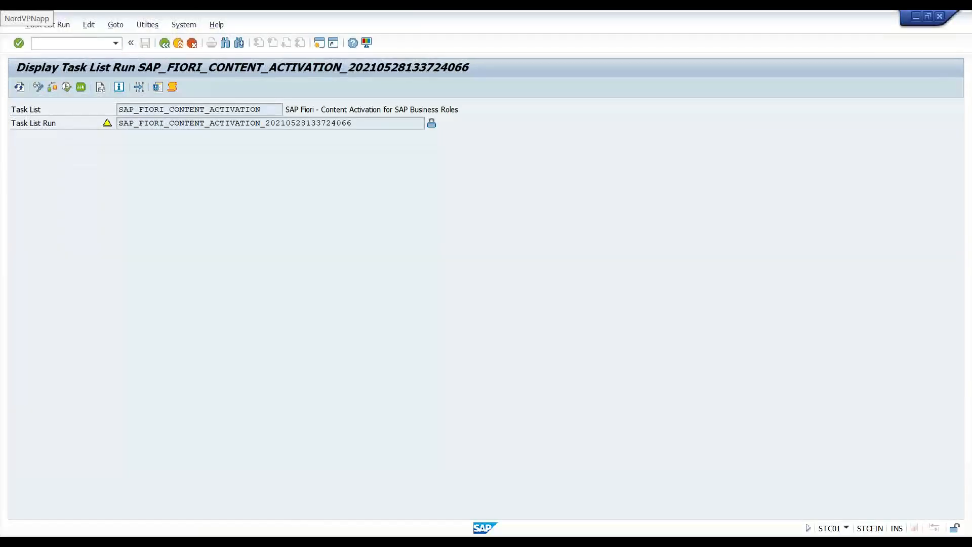
# Try to display the role Z_SAP_BR_INTERNAL_SALES_REP
pyautogui.write('z')
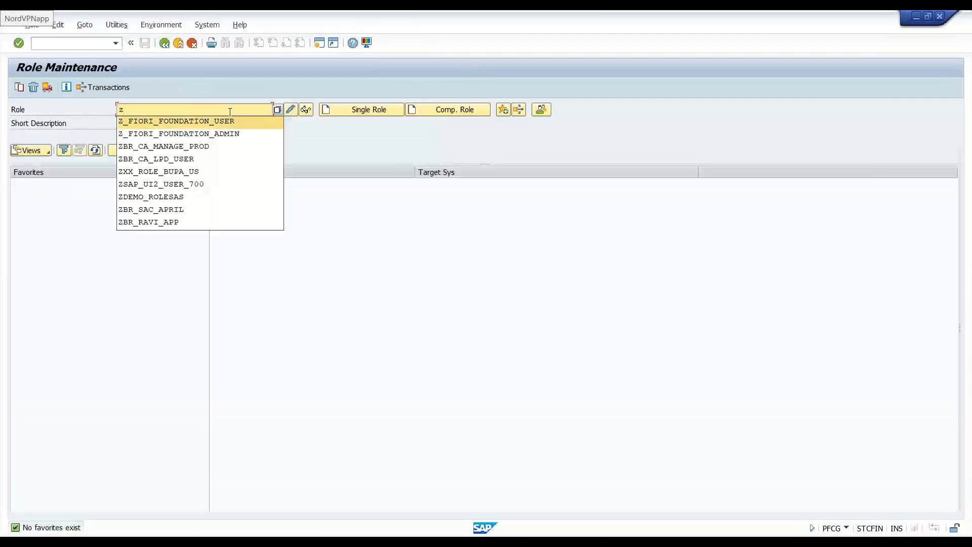
pyautogui.write('_')
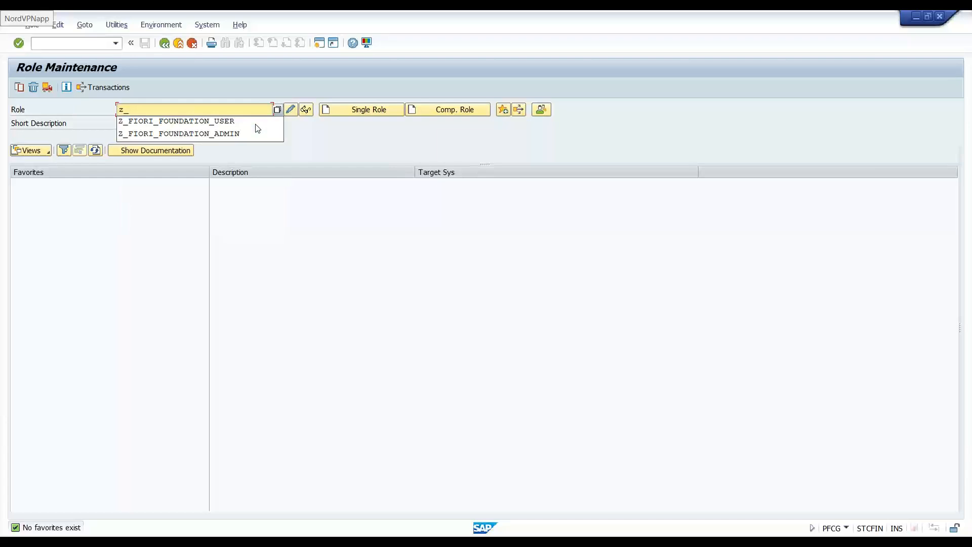
pyautogui.press('capslock')
pyautogui.press('BackSpace')
pyautogui.press('BackSpace')
pyautogui.write('T304_INSARE')
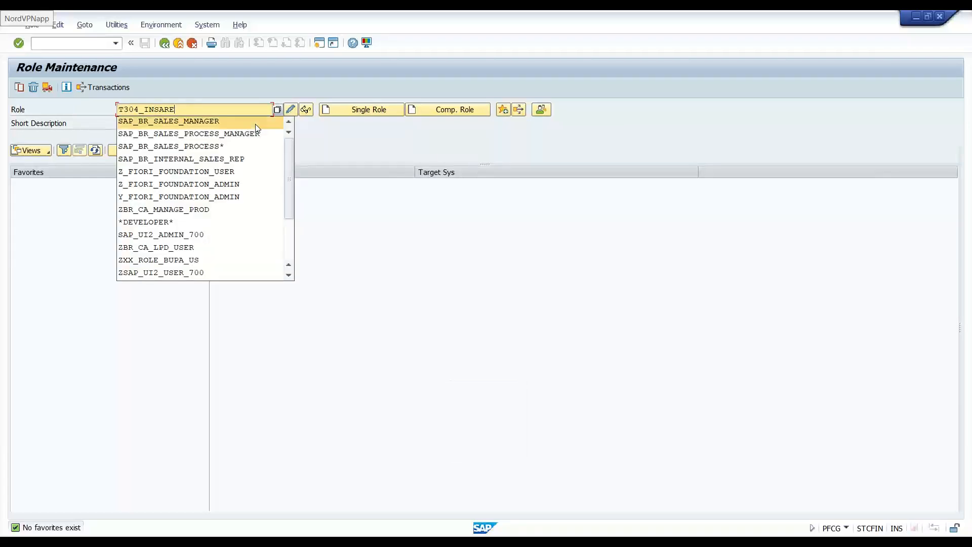
pyautogui.press('Down')
pyautogui.press('Down')
pyautogui.press('Down')
pyautogui.press('Return')
pyautogui.press('Home')
pyautogui.write('Z')
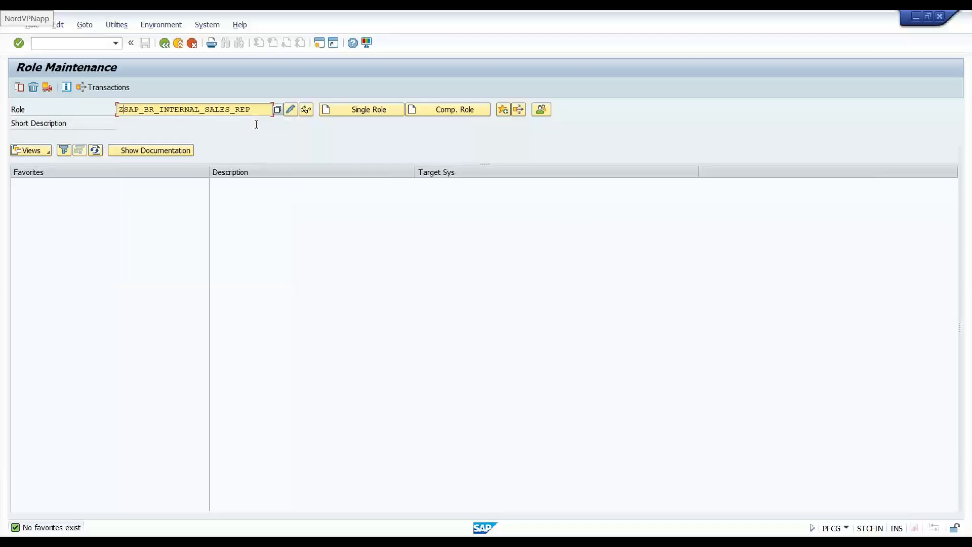
pyautogui.write('_')
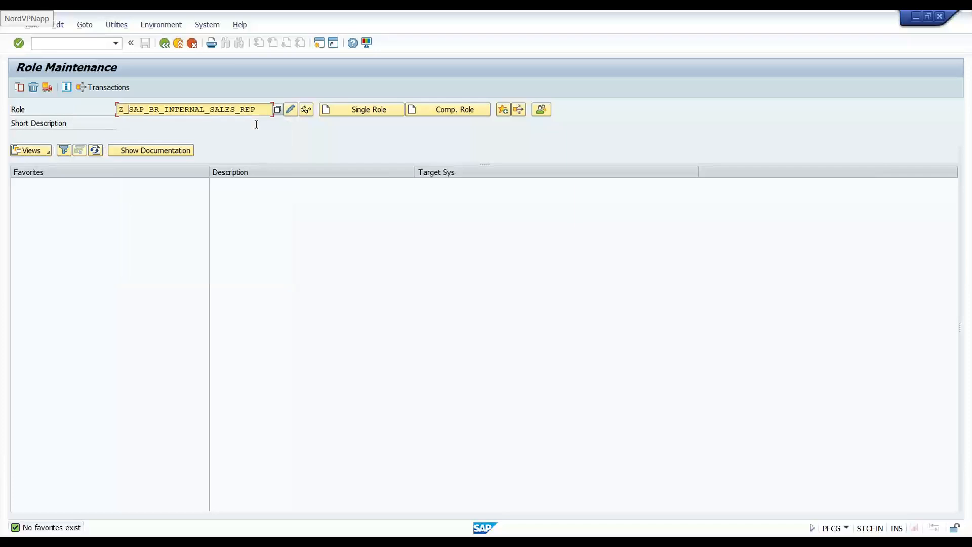
pyautogui.click(307, 110)
# Search for roles matching *SAP_BR_INTERNAL_SALES_REP and choose the single role ZSAP_BR_INTERNAL_SALES_REP
pyautogui.click(175, 109)
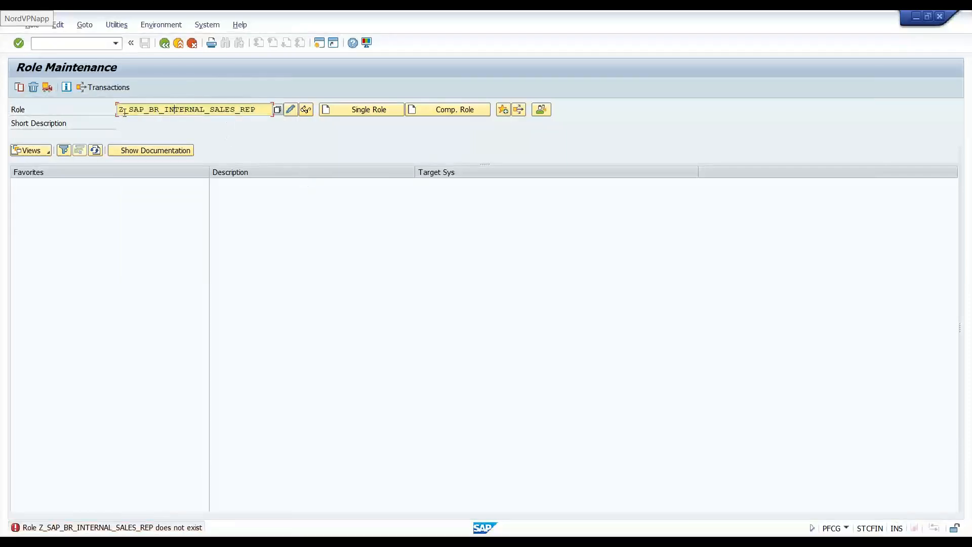
pyautogui.write('*')
pyautogui.press('F4')
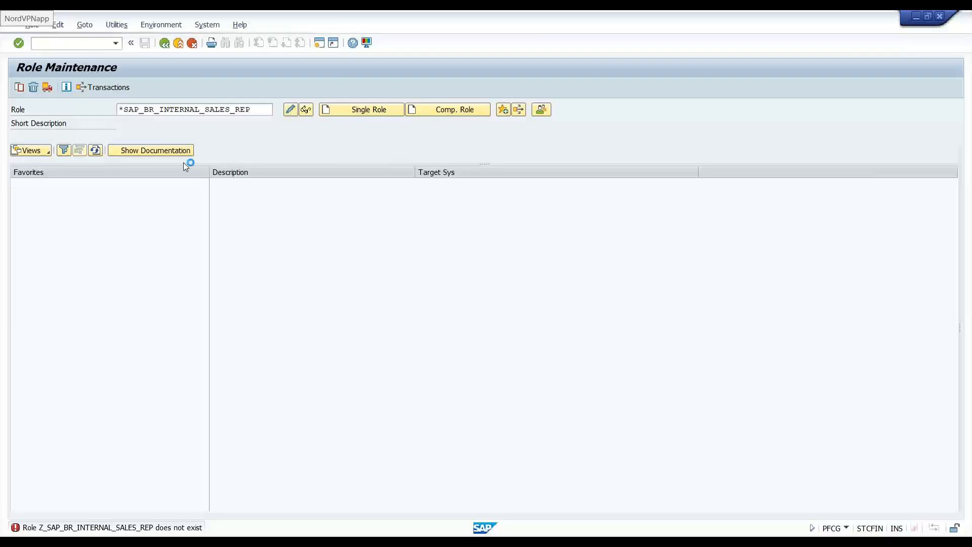
pyautogui.press('Return')
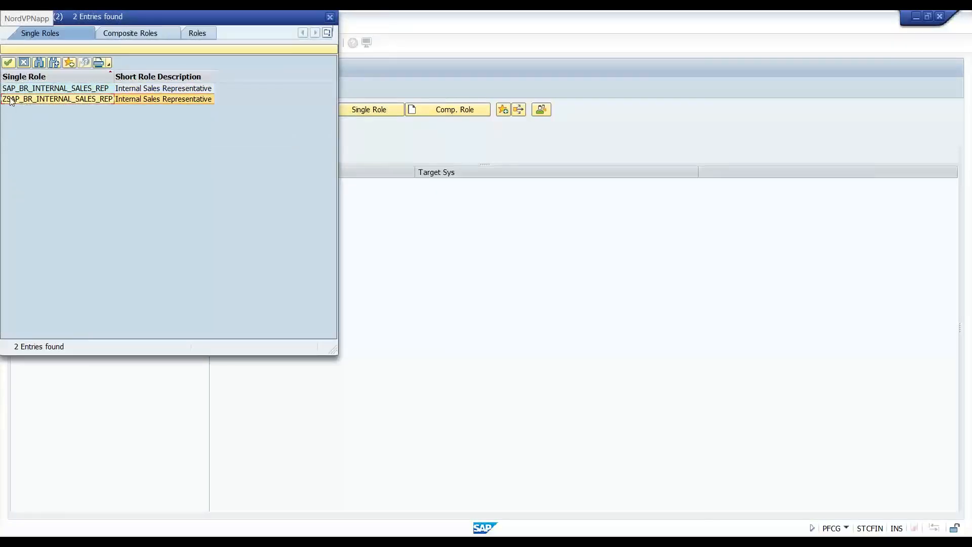
pyautogui.doubleClick(40, 99)
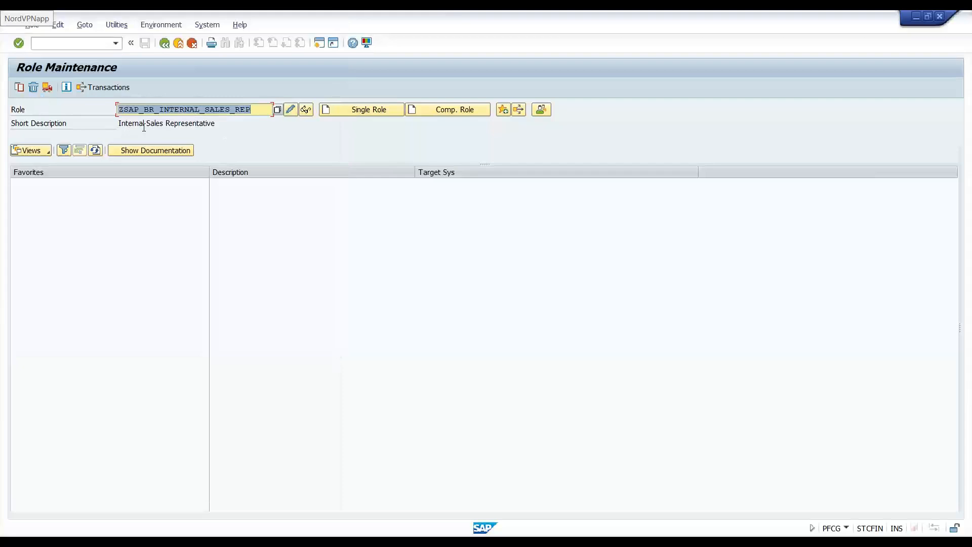
# Display the role ZSAP_BR_INTERNAL_SALES_REP, review its menu, user assignments and description, and leave the role display
pyautogui.doubleClick(144, 127)
pyautogui.click(237, 129)
pyautogui.click(306, 112)
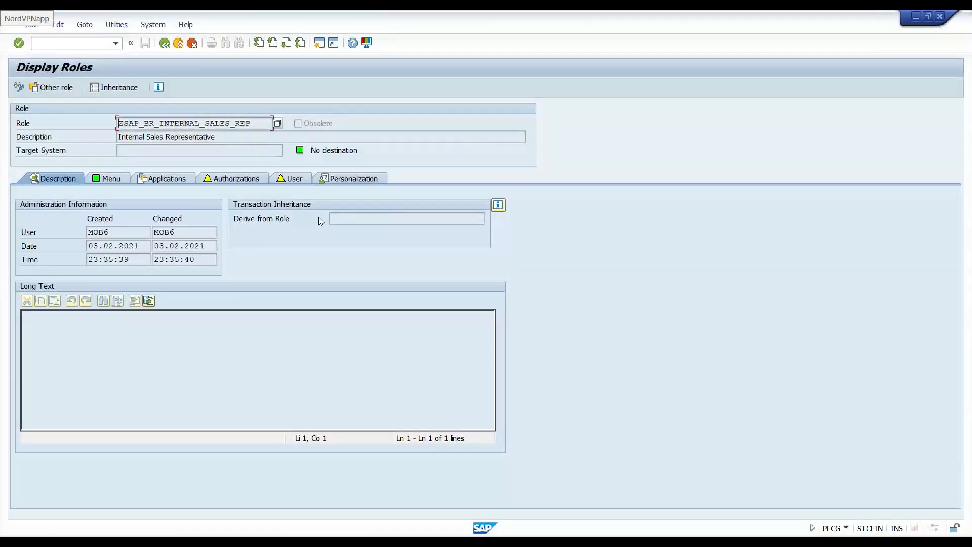
pyautogui.click(113, 179)
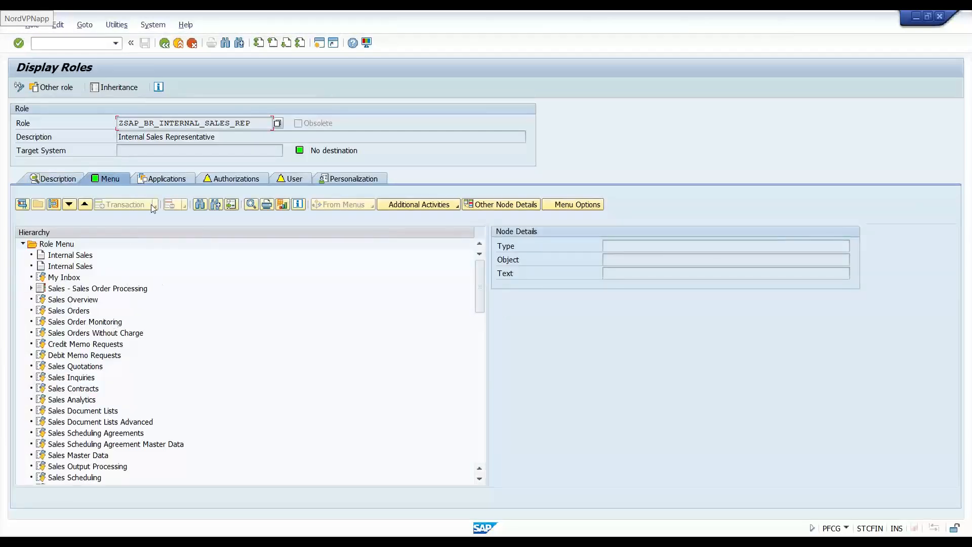
pyautogui.click(298, 178)
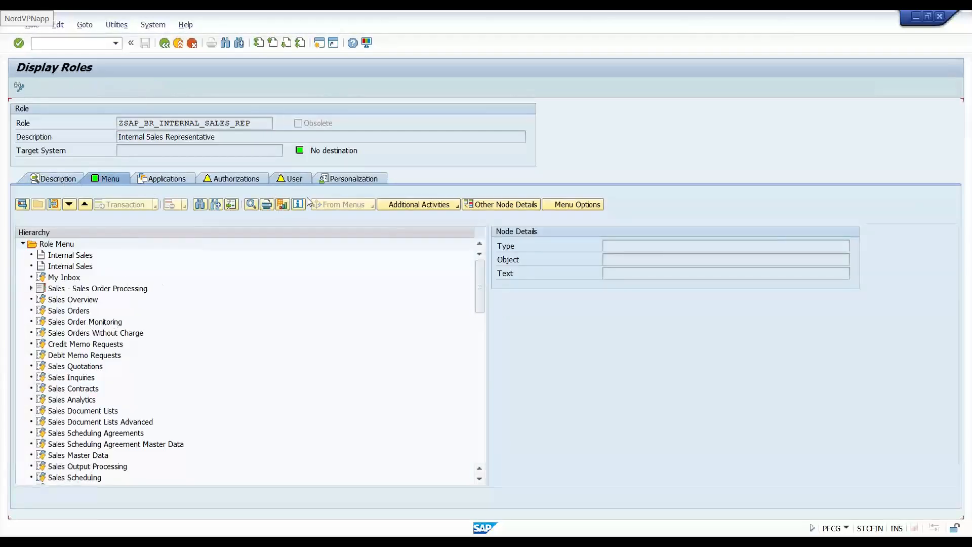
pyautogui.click(59, 177)
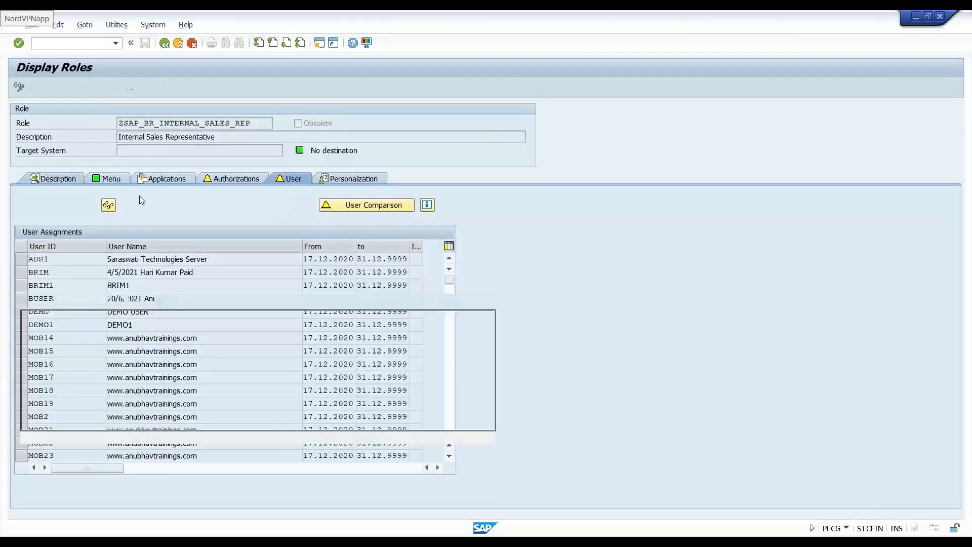
pyautogui.press('F3')
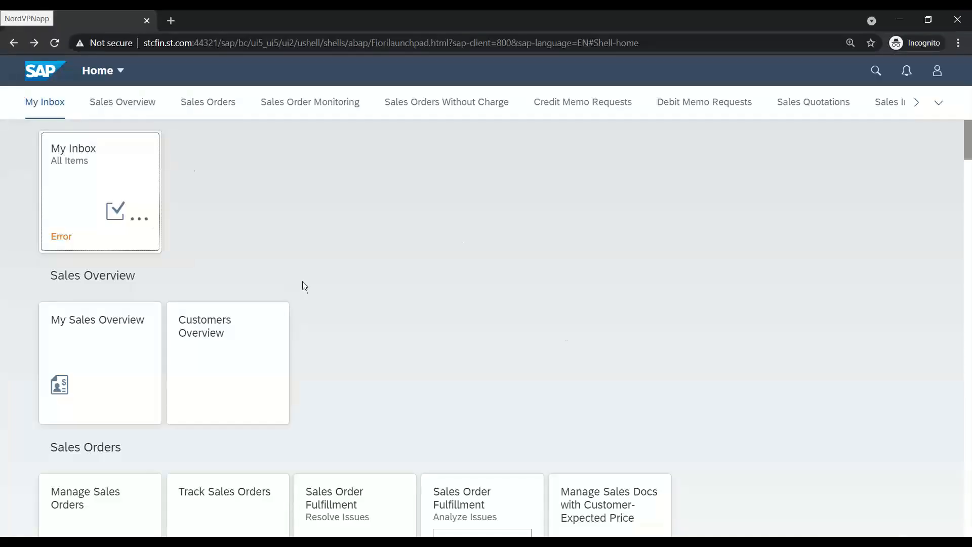
# Look over the sales tile groups in the incognito launchpad and check which user is signed in there
pyautogui.scroll(-6, 305, 287)
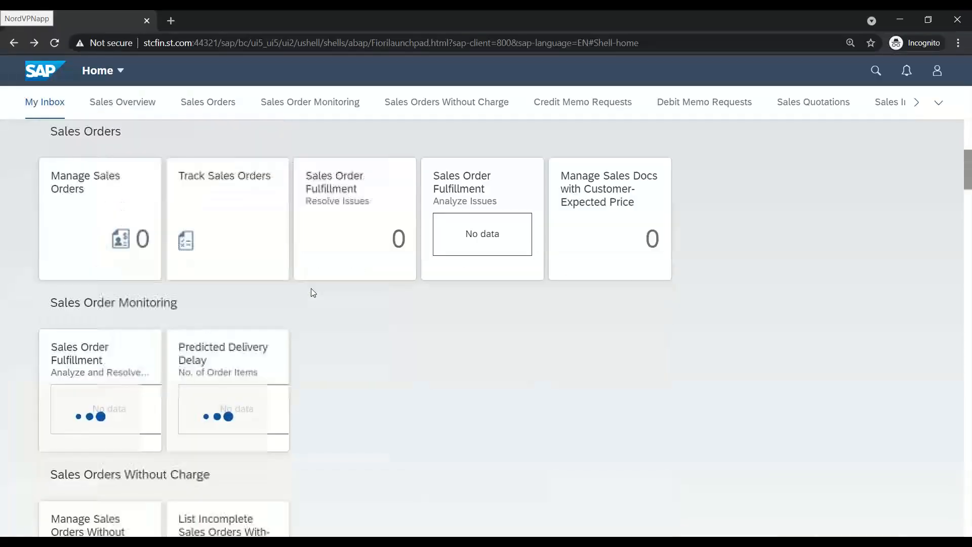
pyautogui.scroll(5, 306, 293)
pyautogui.click(938, 72)
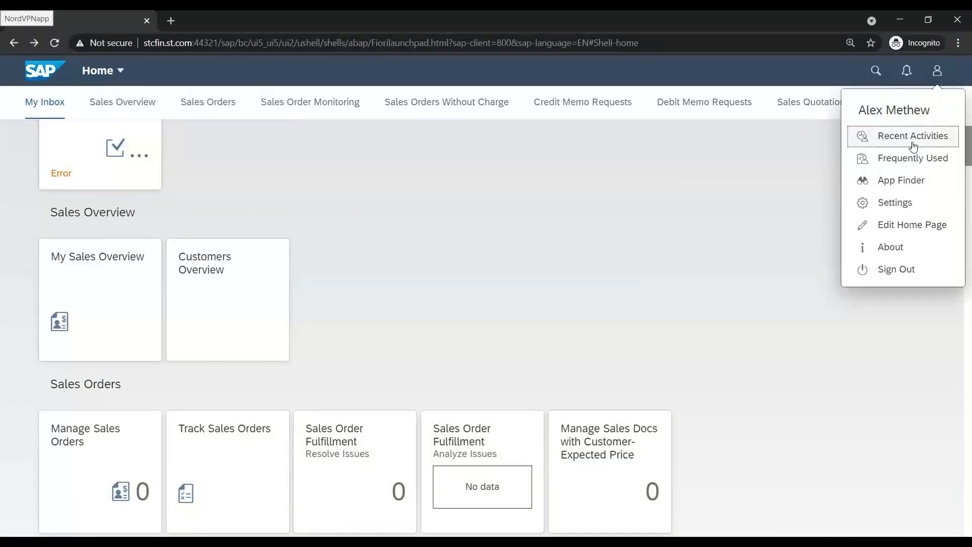
pyautogui.moveTo(859, 112); pyautogui.dragTo(934, 123)
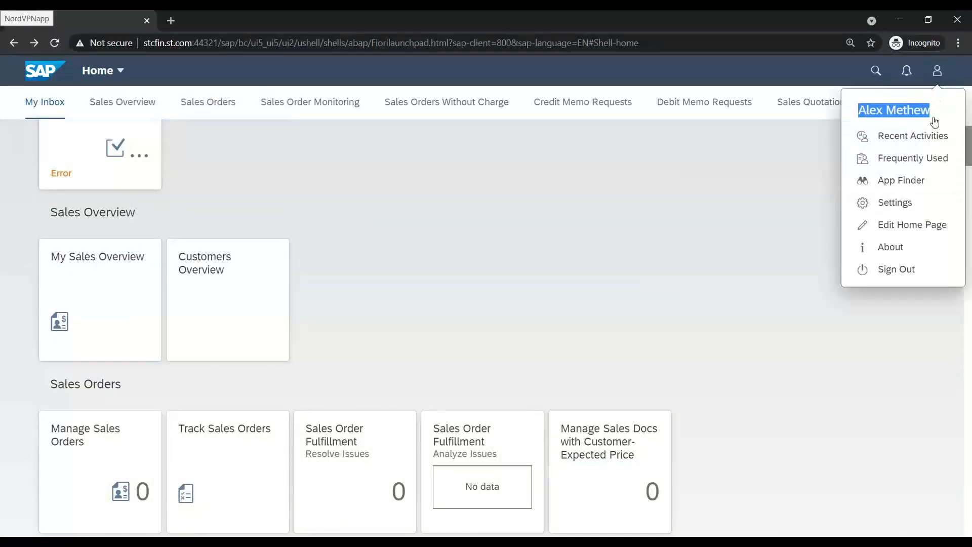
pyautogui.click(295, 252)
pyautogui.scroll(1, 115, 262)
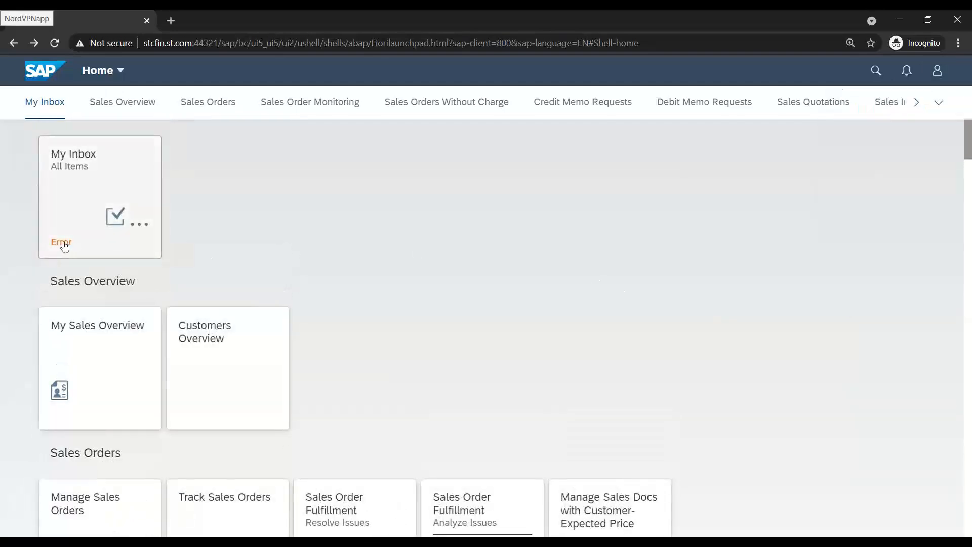
pyautogui.scroll(-5, 202, 287)
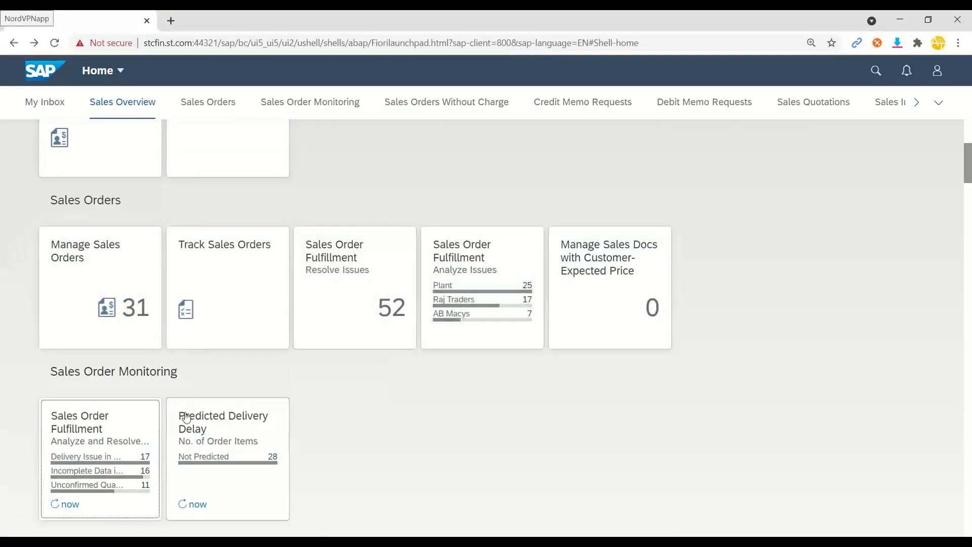
# Check and copy the signed-in user's name from the launchpad in the regular browser window
pyautogui.click(945, 80)
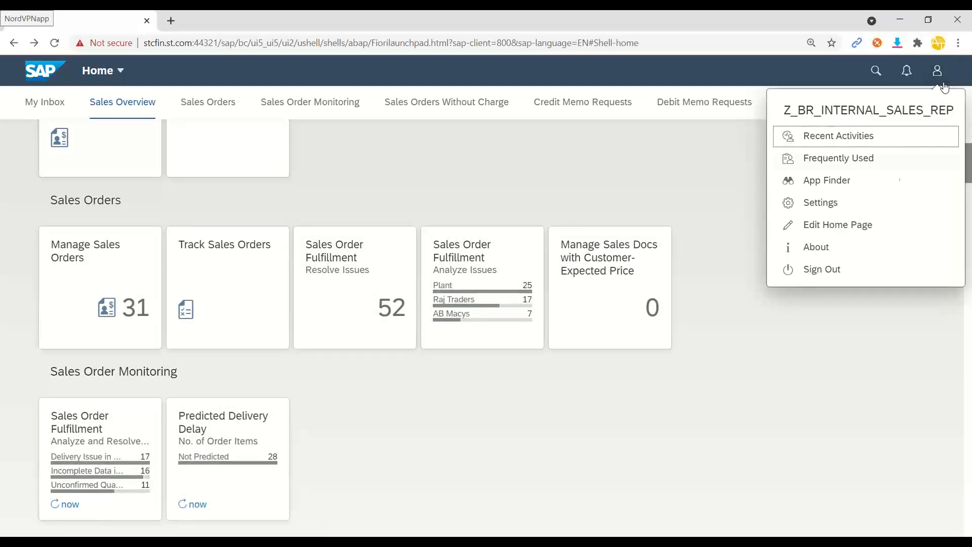
pyautogui.moveTo(786, 108); pyautogui.dragTo(956, 110)
pyautogui.hotkey('ctrl', 'c')
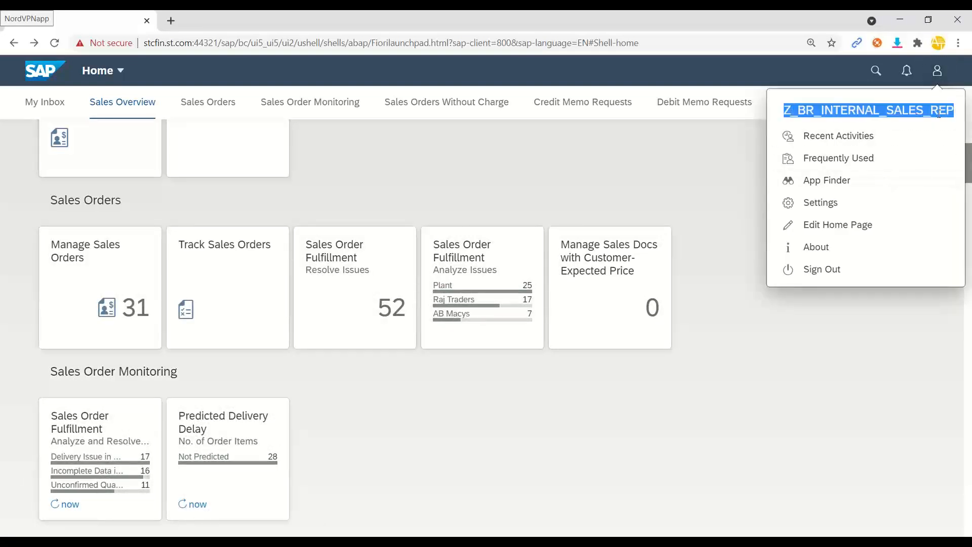
pyautogui.click(813, 352)
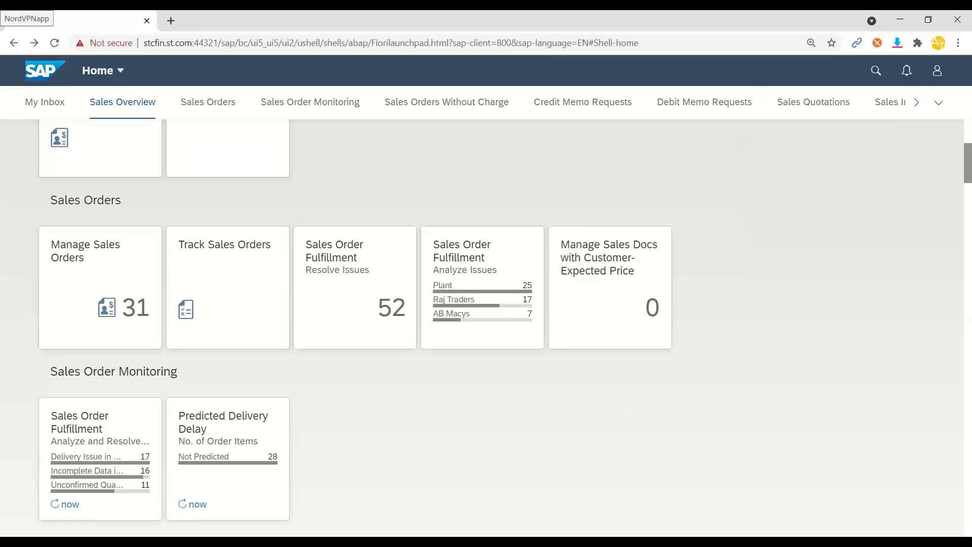
# Switch to SAP User Maintenance and open the launchpad test user's role assignments for editing
pyautogui.click(447, 542)
pyautogui.click(448, 542)
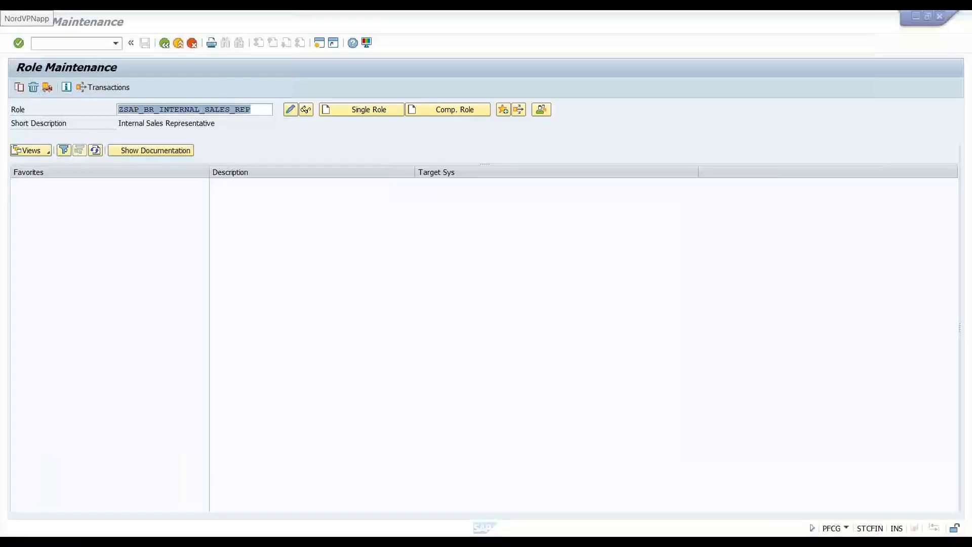
pyautogui.click(448, 542)
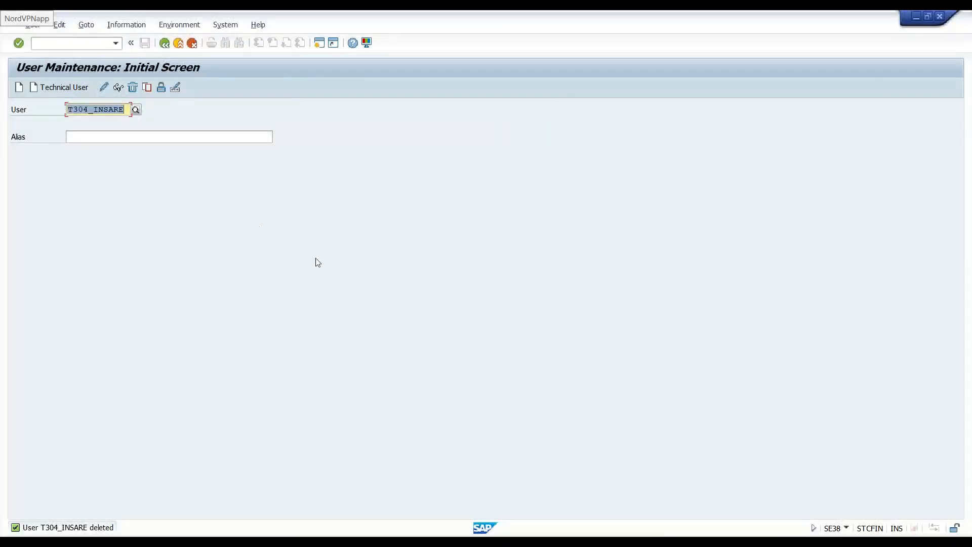
pyautogui.write('ALEX')
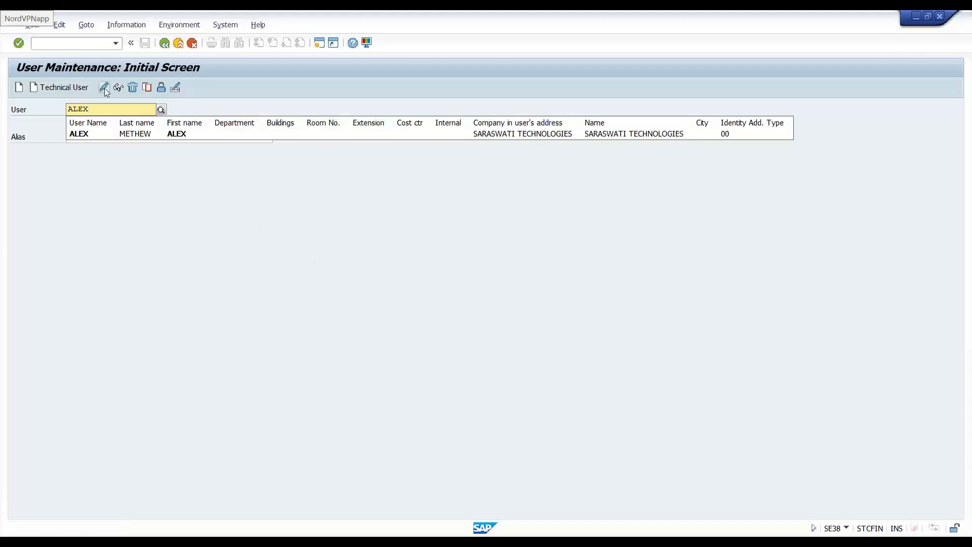
pyautogui.click(104, 87)
pyautogui.click(327, 151)
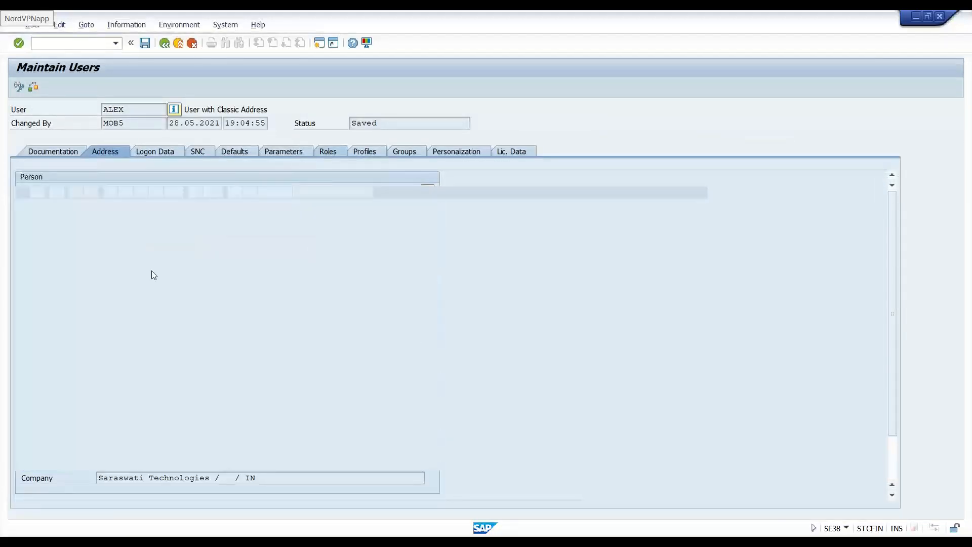
# Replace the user's role SAP_BR_INTERNAL_SALES_REP with Z_BR_INTERNAL_SALES_REP and save the user
pyautogui.click(23, 231)
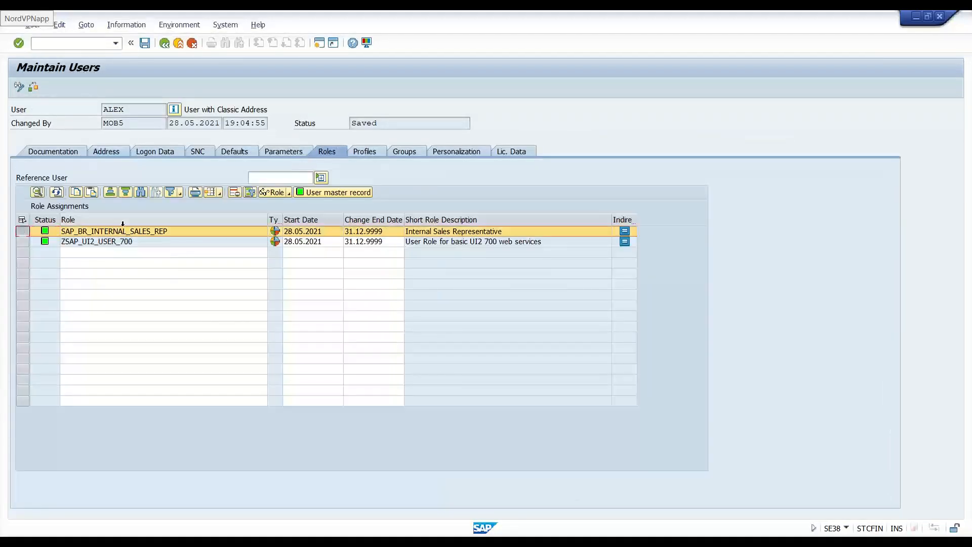
pyautogui.click(236, 193)
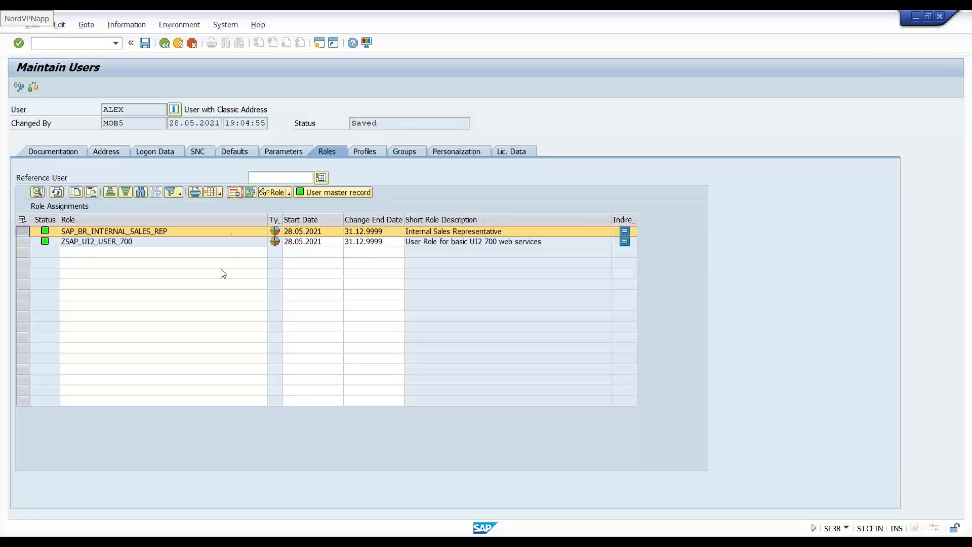
pyautogui.click(126, 244)
pyautogui.hotkey('ctrl', 'v')
pyautogui.press('Return')
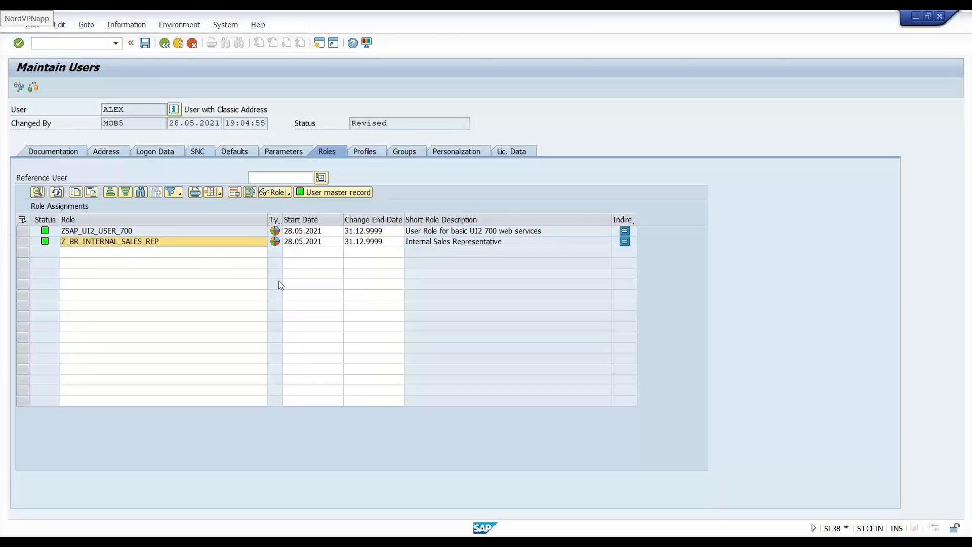
pyautogui.hotkey('ctrl', 's')
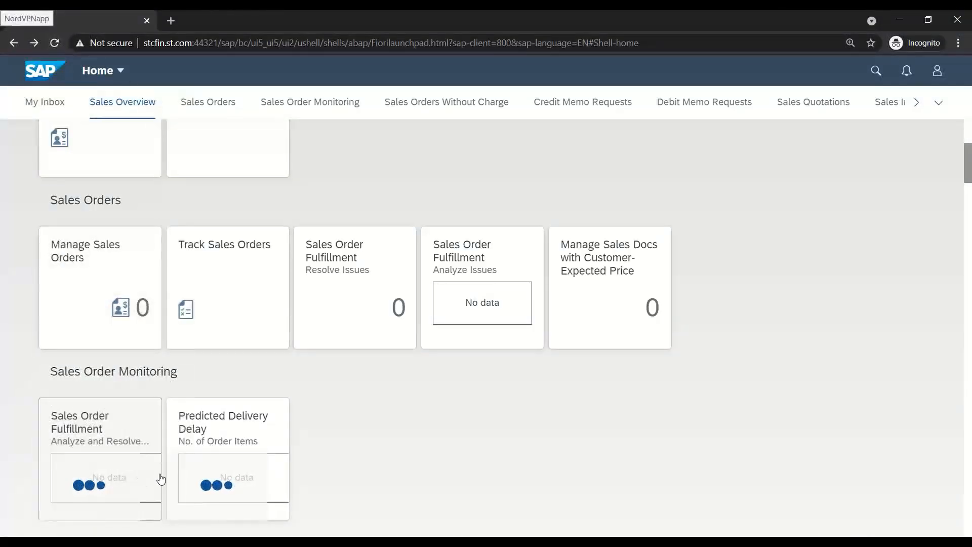
# Reload the launchpad in the incognito browser window and look over the tiles in the sales groups
pyautogui.click(54, 43)
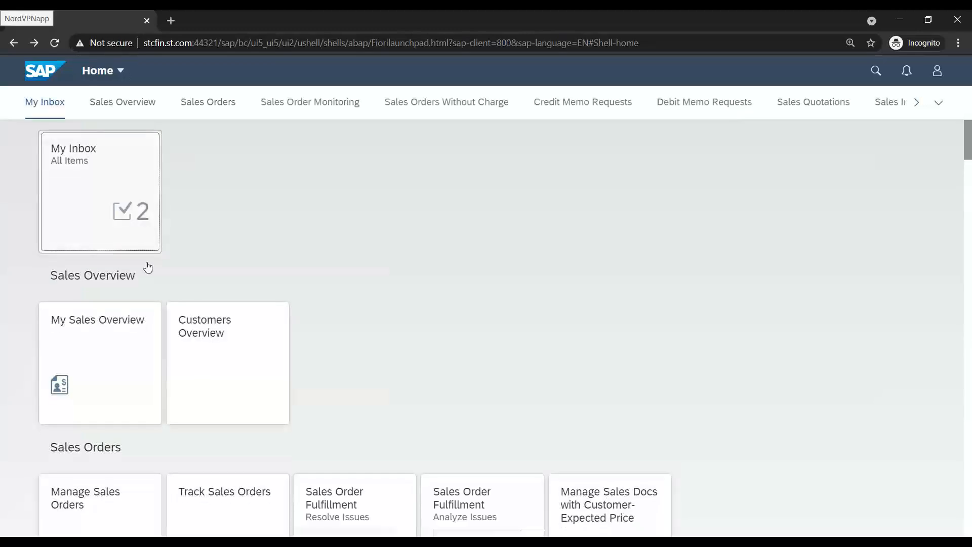
pyautogui.scroll(-4, 117, 213)
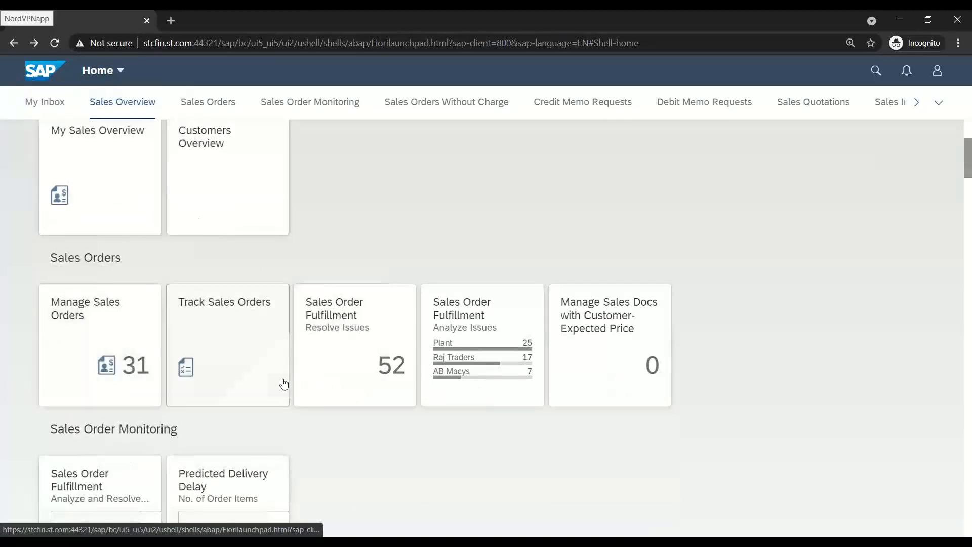
pyautogui.scroll(-10, 387, 381)
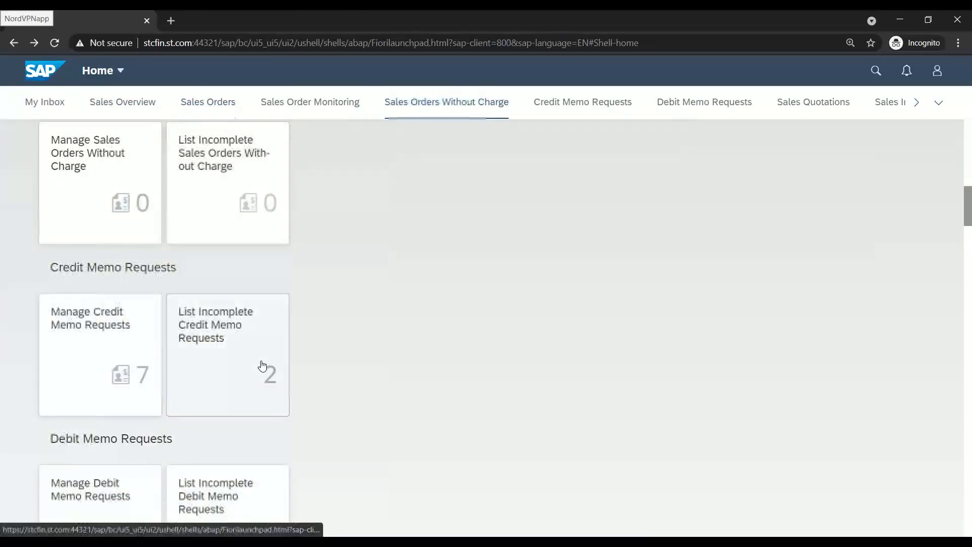
# Switch to PowerPoint and add the line "When I ran task list for Role internal_sales_rep, system" below the slide's existing text, separated by a blank line
pyautogui.hotkey('alt', 'Tab')
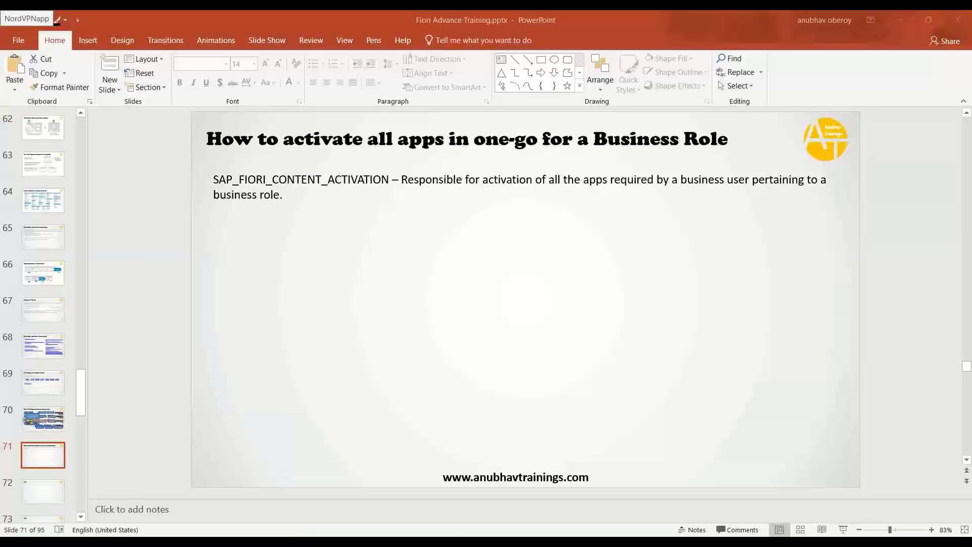
pyautogui.click(314, 197)
pyautogui.press('Return')
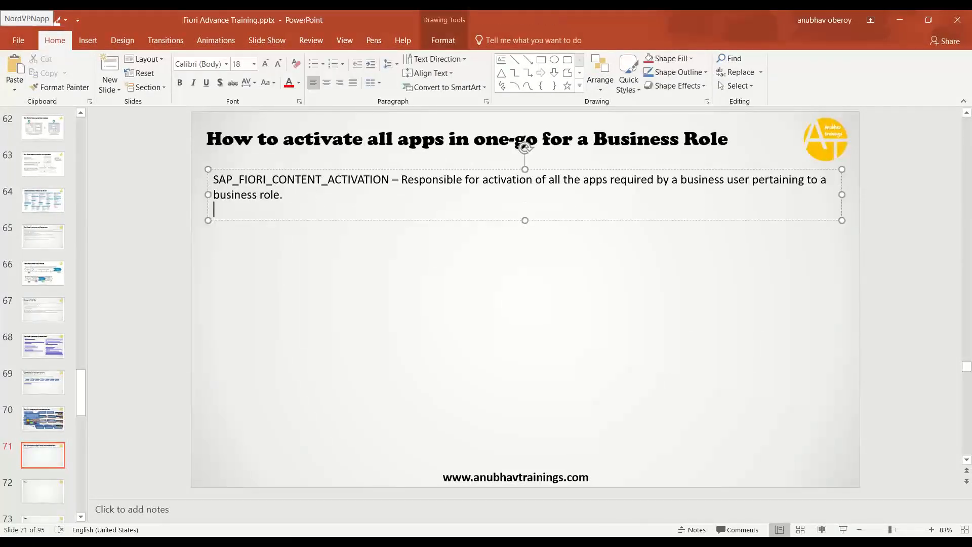
pyautogui.press('Return')
pyautogui.write('W')
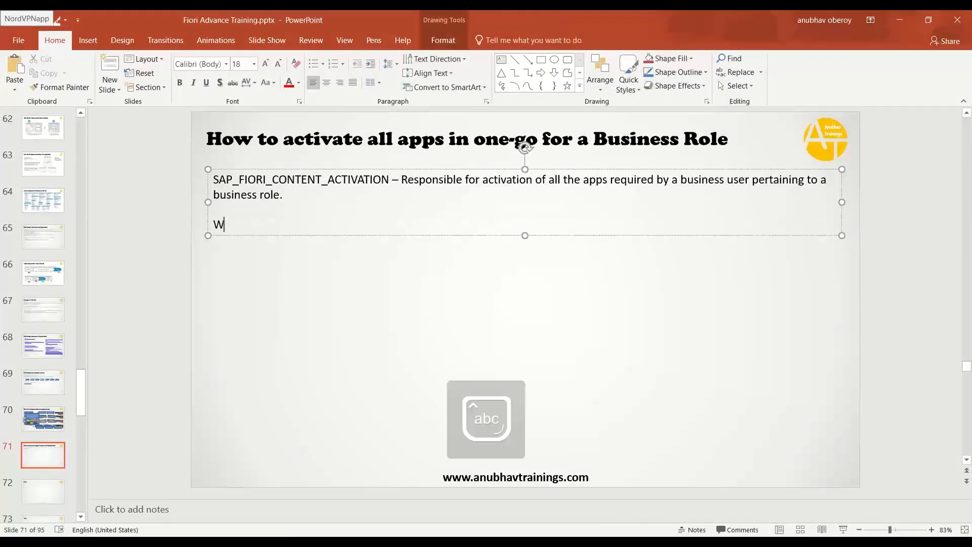
pyautogui.write('hen I ra')
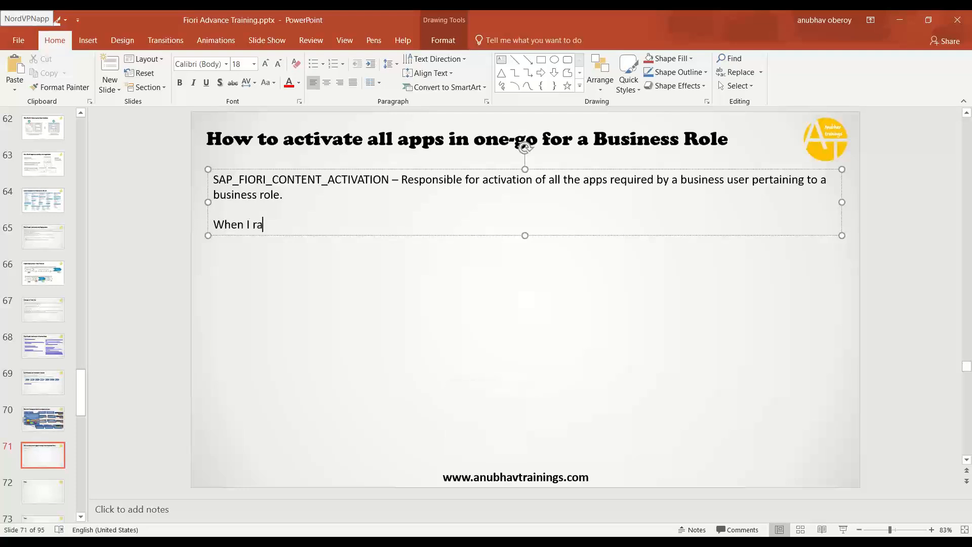
pyautogui.write('n task list for Role in')
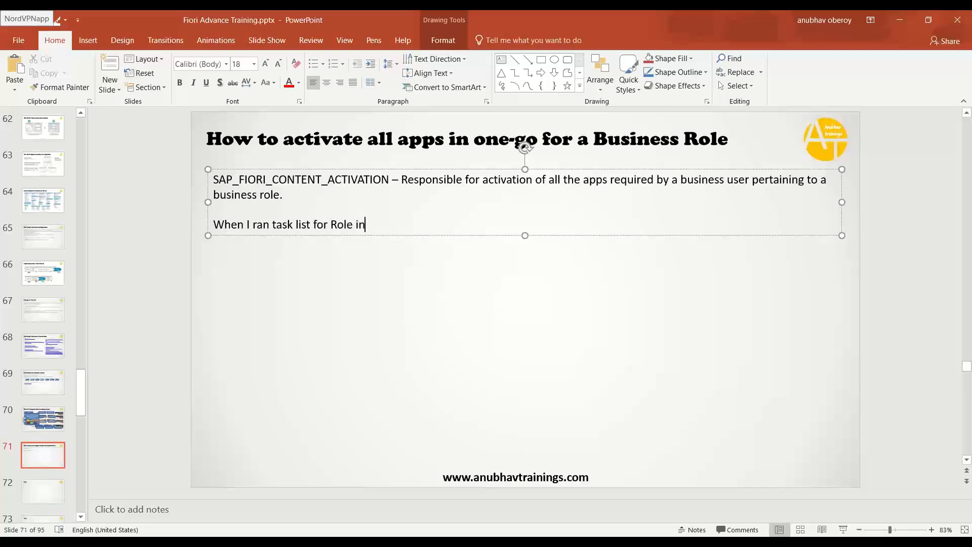
pyautogui.write('ternal_sales_rep, ')
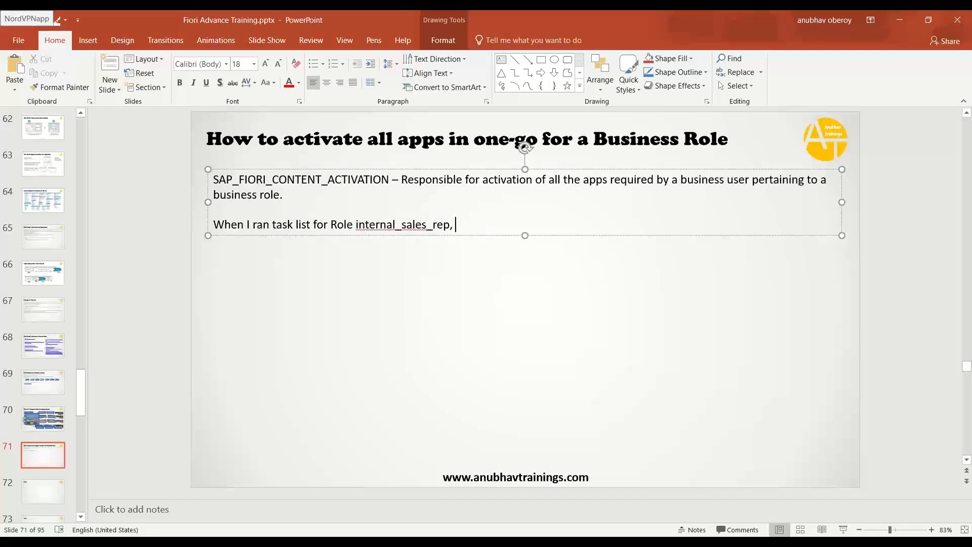
pyautogui.write('system')
pyautogui.press('Return')
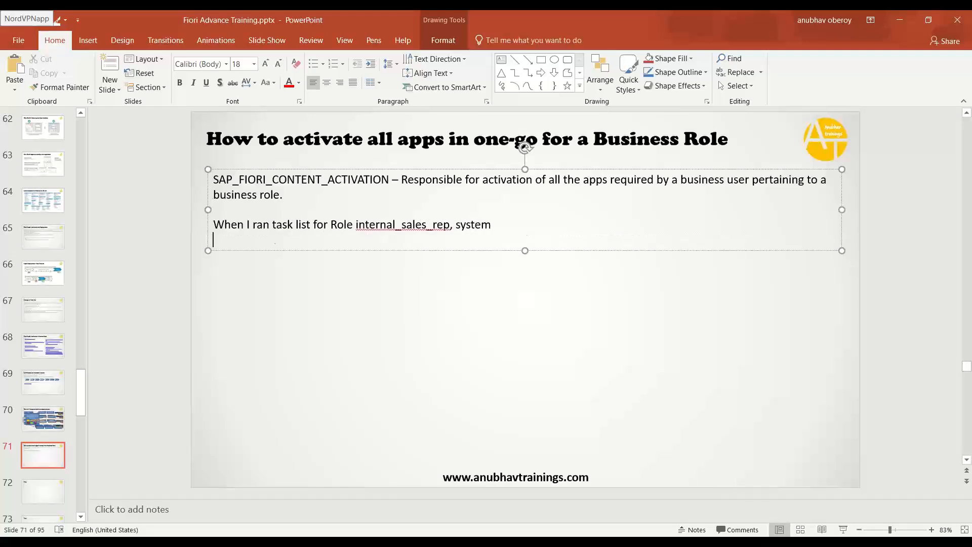
# Add numbered point 1: "Activated all the odata services required to run all the fiori apps required for this role"
pyautogui.write('1. activated all the o')
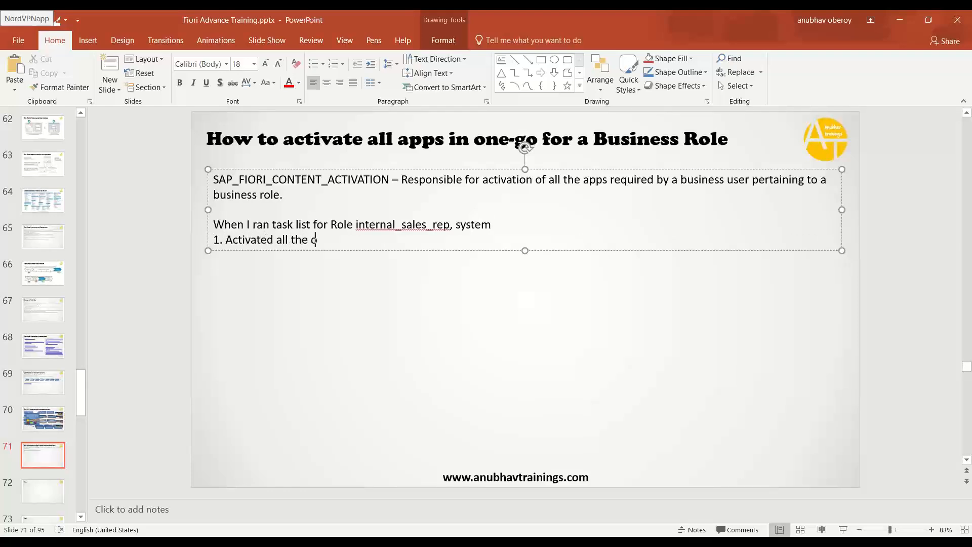
pyautogui.write('data services required')
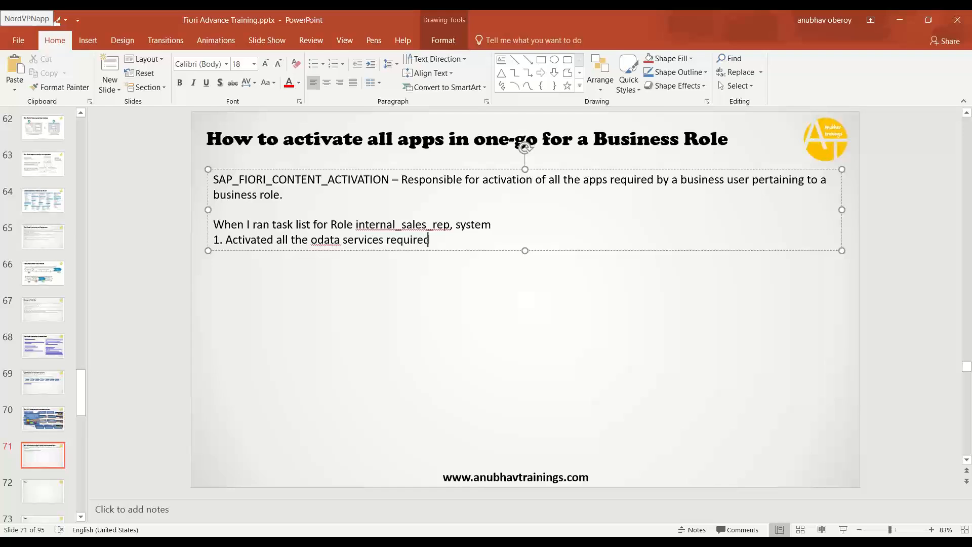
pyautogui.write(' to run all the firo')
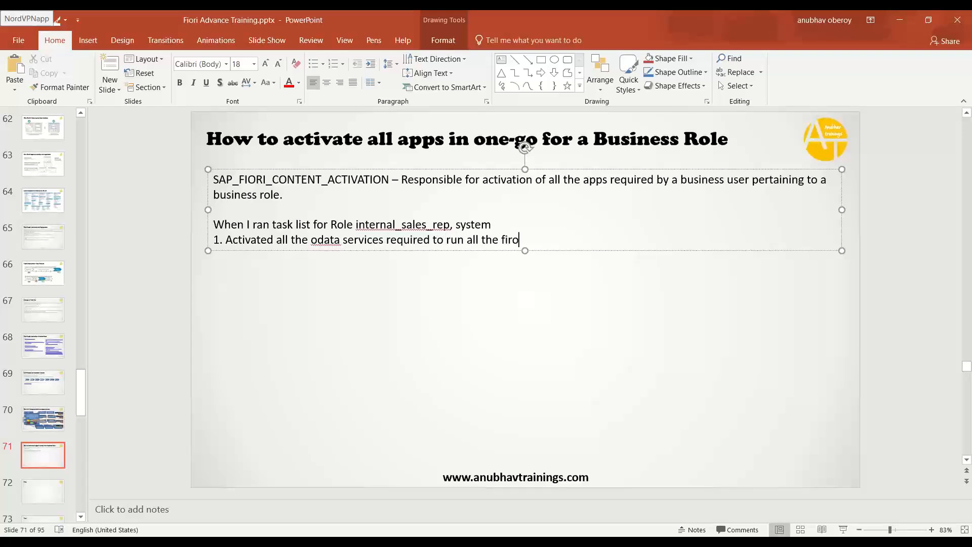
pyautogui.press('BackSpace')
pyautogui.press('BackSpace')
pyautogui.write('ori apps required for')
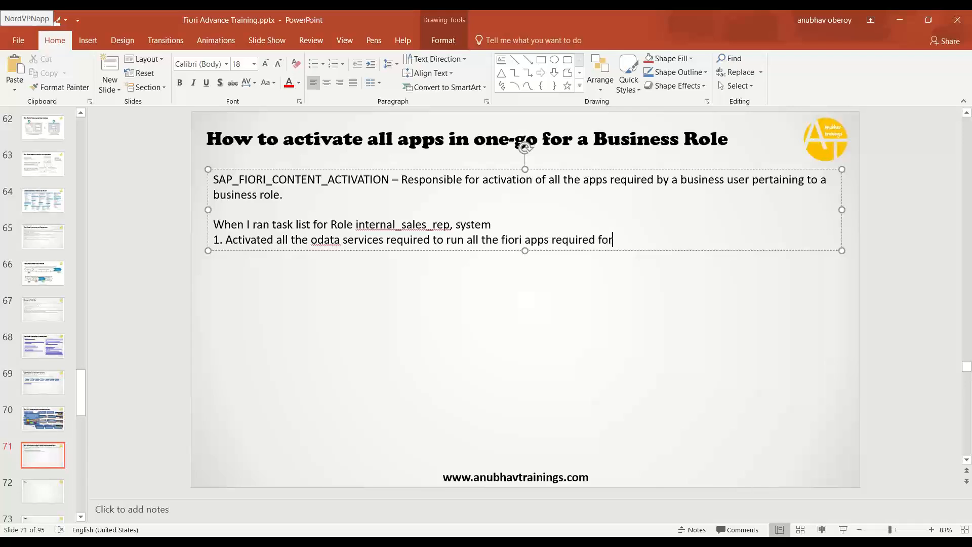
pyautogui.write(' this role')
pyautogui.press('Return')
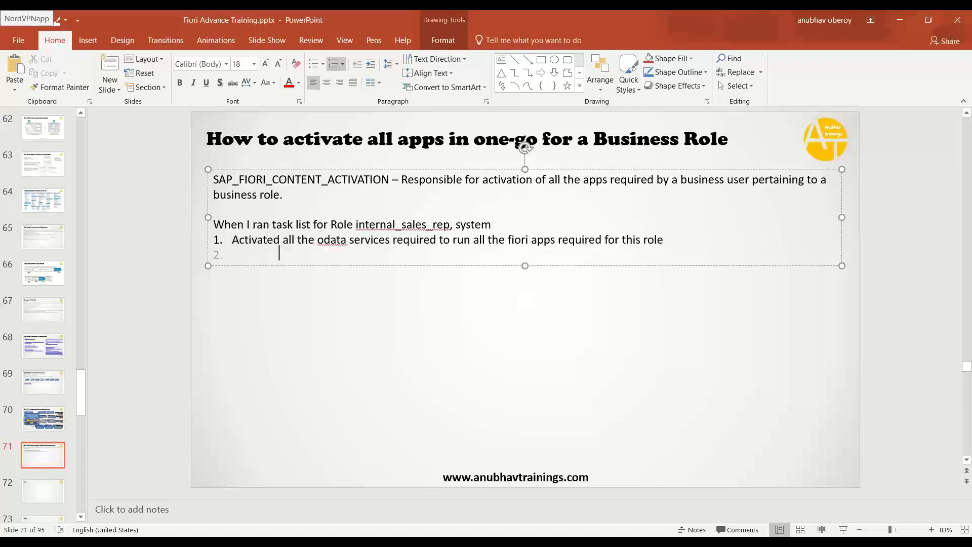
# Add numbered point 2: "Also created a role with all the permission - Z_BR_INTERNAL_SALES_REP"
pyautogui.write('Also created a demo')
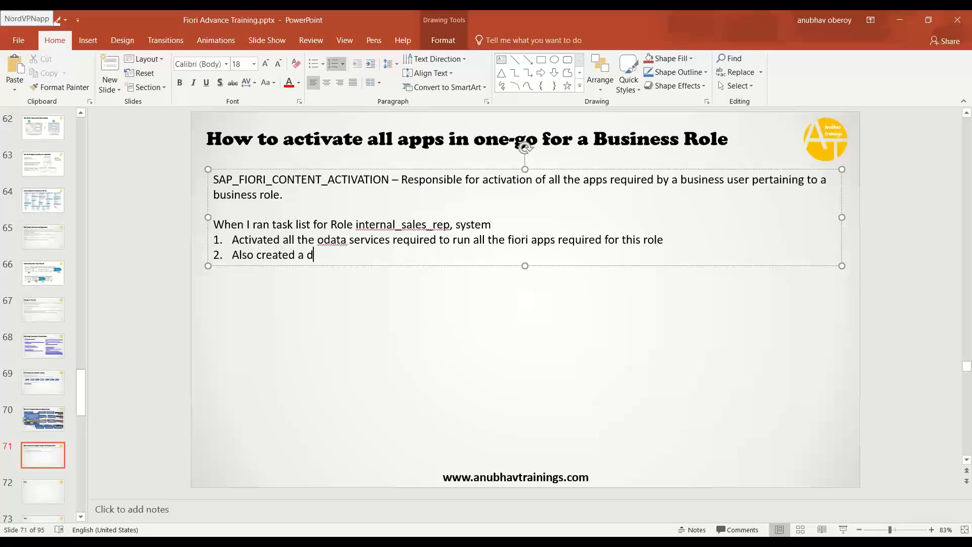
pyautogui.press('BackSpace')
pyautogui.press('BackSpace')
pyautogui.press('BackSpace')
pyautogui.press('BackSpace')
pyautogui.press('BackSpace')
pyautogui.write('rol wi')
pyautogui.press('BackSpace')
pyautogui.press('BackSpace')
pyautogui.press('BackSpace')
pyautogui.write('e with all the perm')
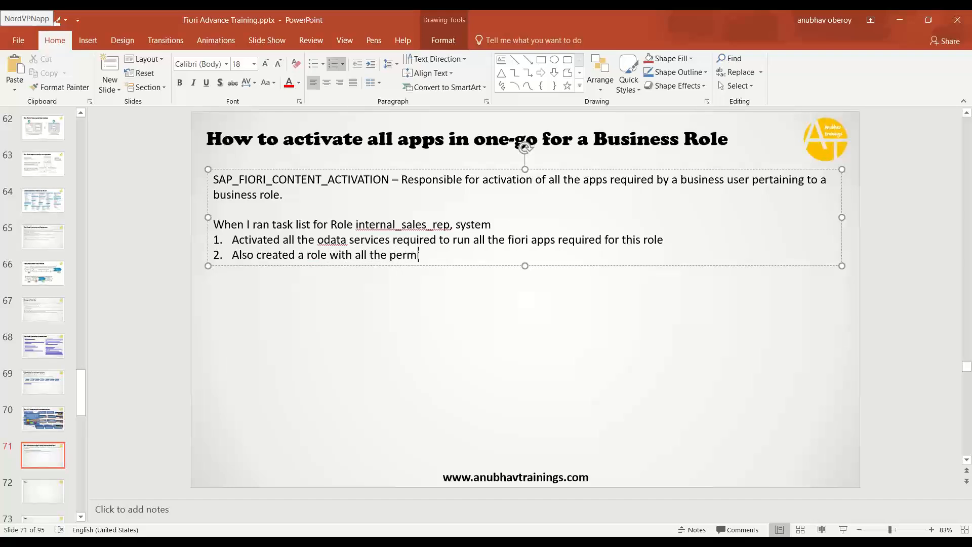
pyautogui.write('ission -')
pyautogui.write('Z_BR_INTERNAL_SALES_REP')
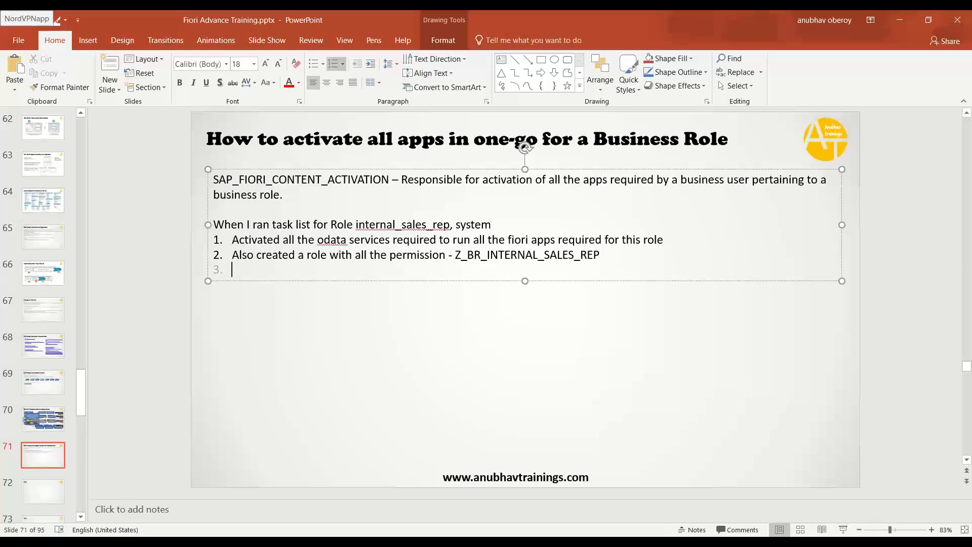
# Add numbered point 3, "A test user was created for testing the apps for sales rep.", and finish editing the text box
pyautogui.write('A test user was created ')
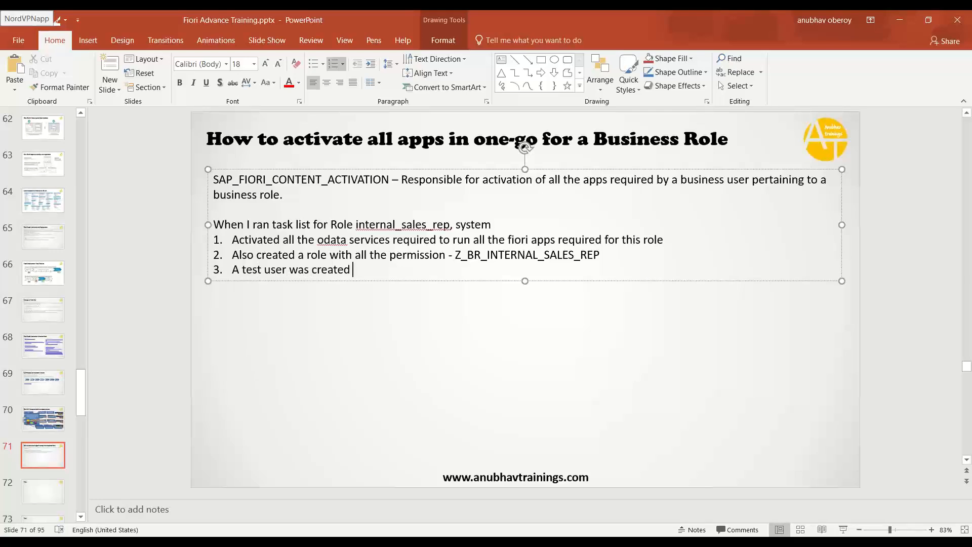
pyautogui.write('for testing the apps for sales rep.')
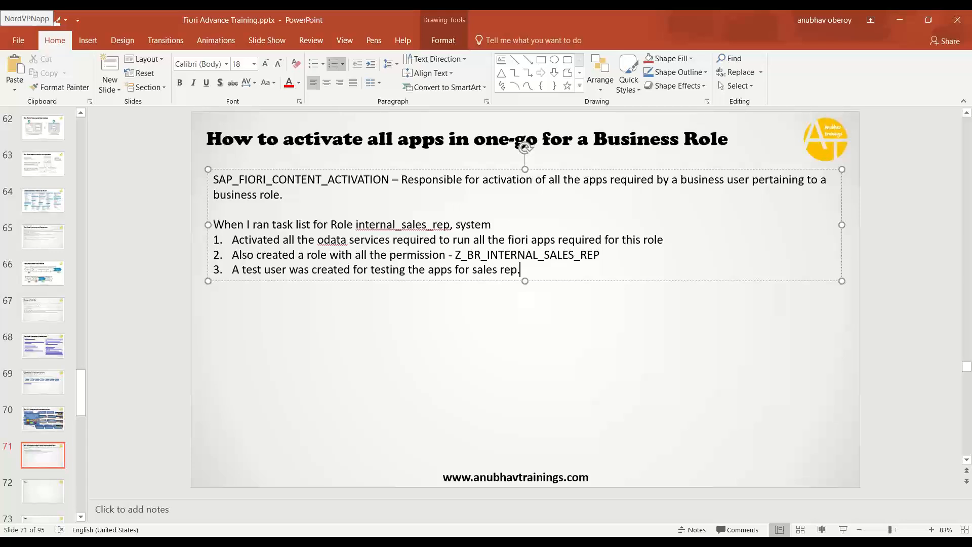
pyautogui.click(318, 401)
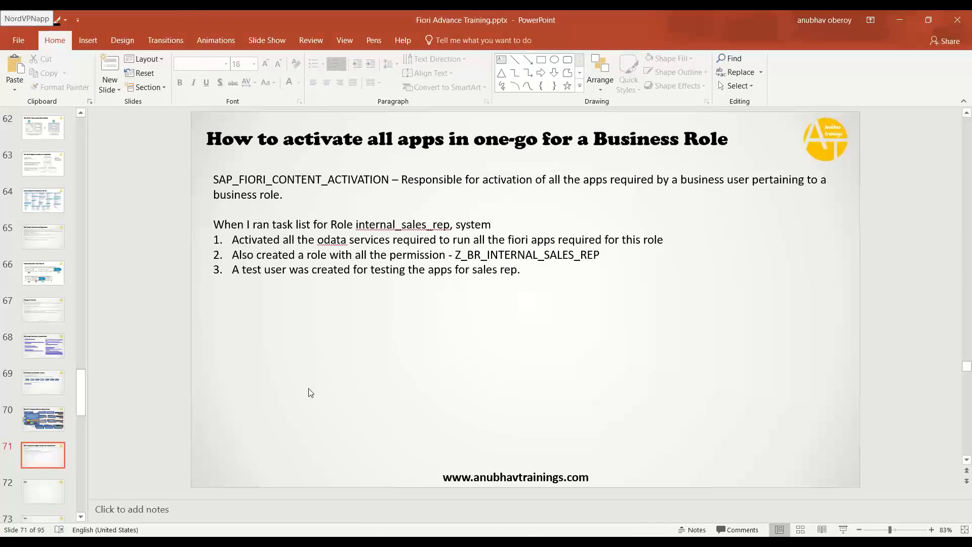
# Title the empty slide 72 "SAP Fiori Launchpad content"
pyautogui.click(44, 492)
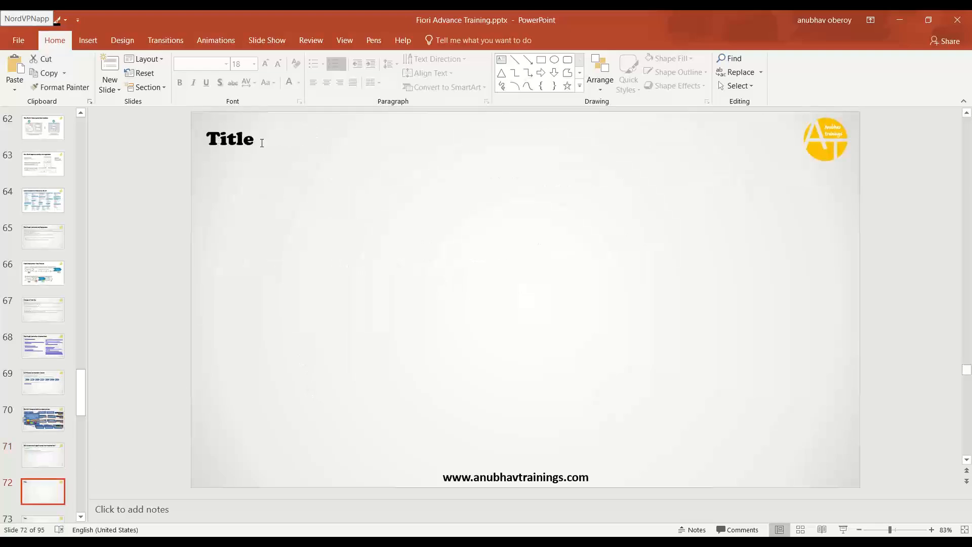
pyautogui.doubleClick(245, 139)
pyautogui.click(43, 419)
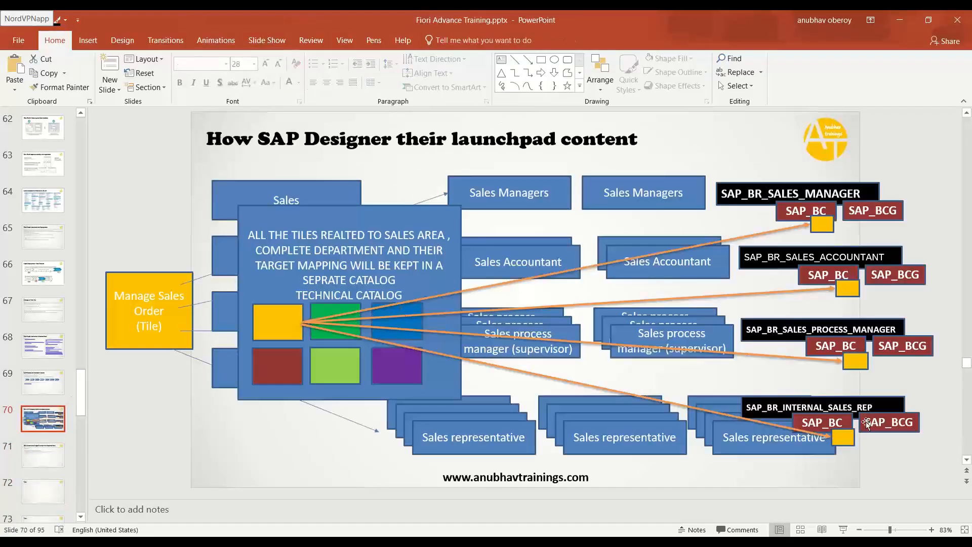
pyautogui.click(43, 491)
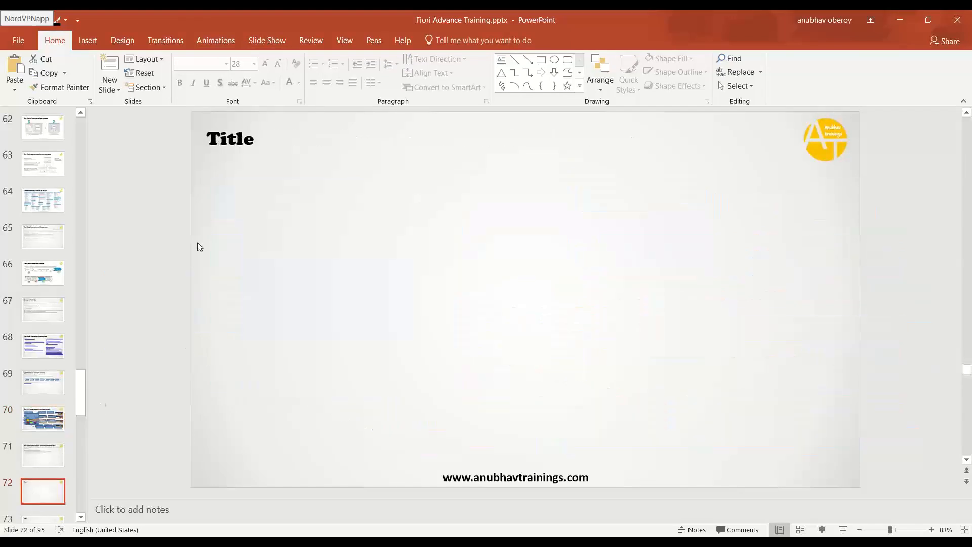
pyautogui.doubleClick(230, 139)
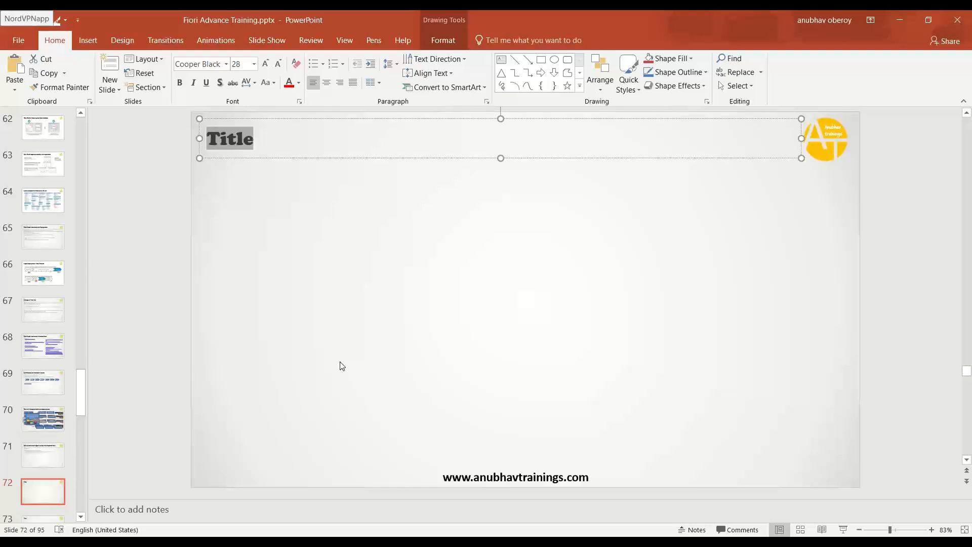
pyautogui.write('SAP ')
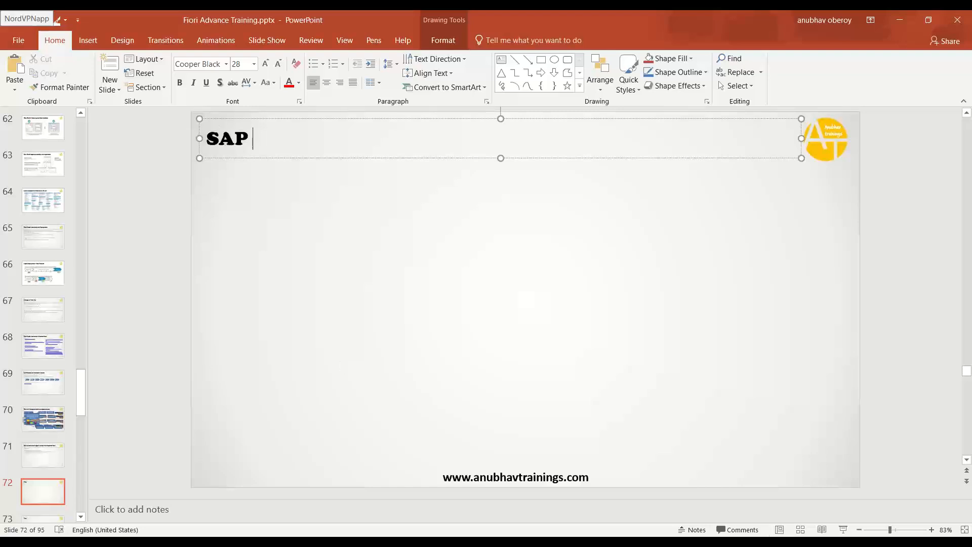
pyautogui.write('Fiori Launch')
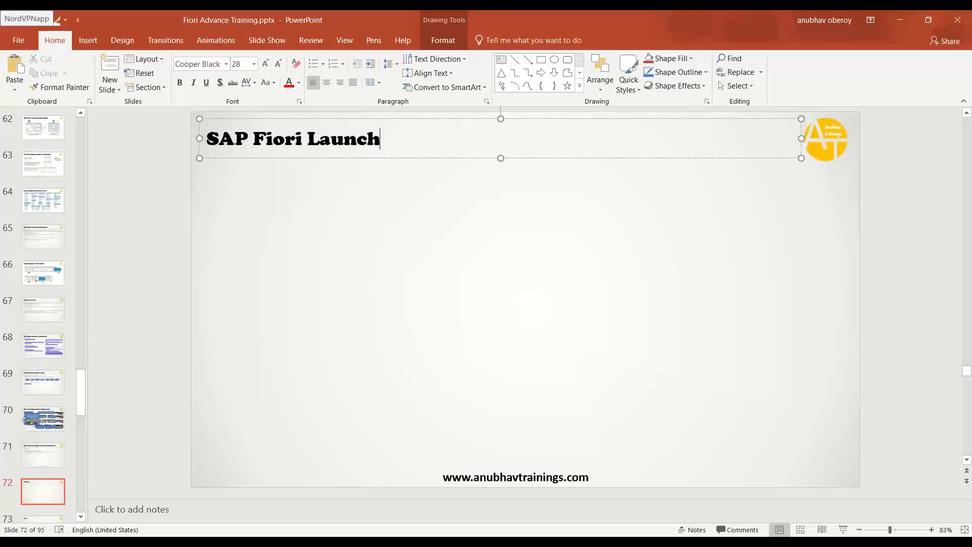
pyautogui.write('pad content')
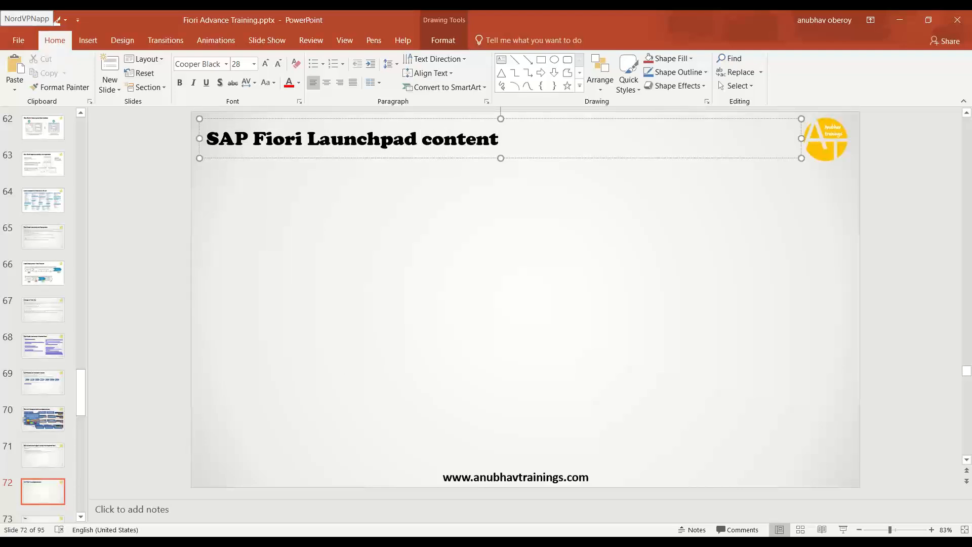
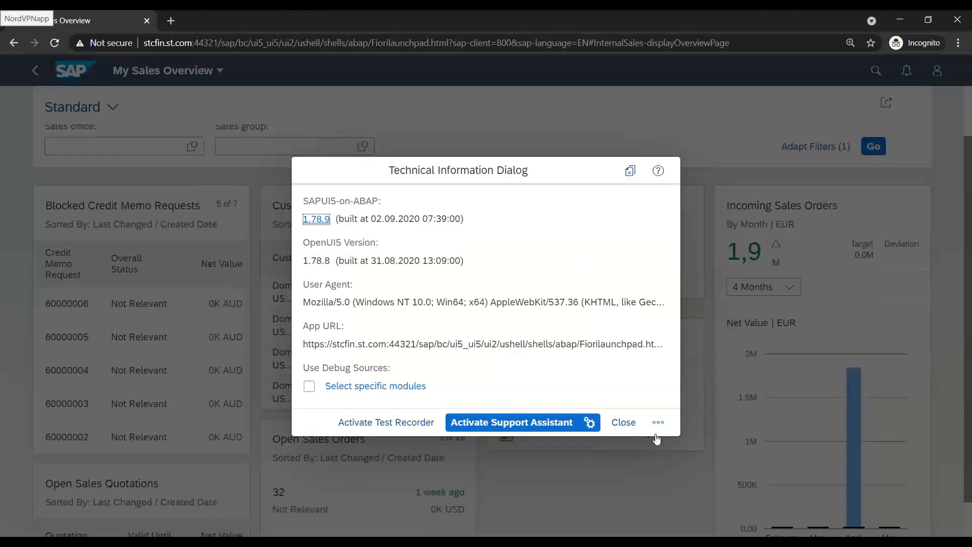
# Close the launchpad's technical information dialog, switch to SAP GUI and start a run of task list SAP_FIORI_CONTENT_ACTIVATION in transaction STC01
pyautogui.click(624, 424)
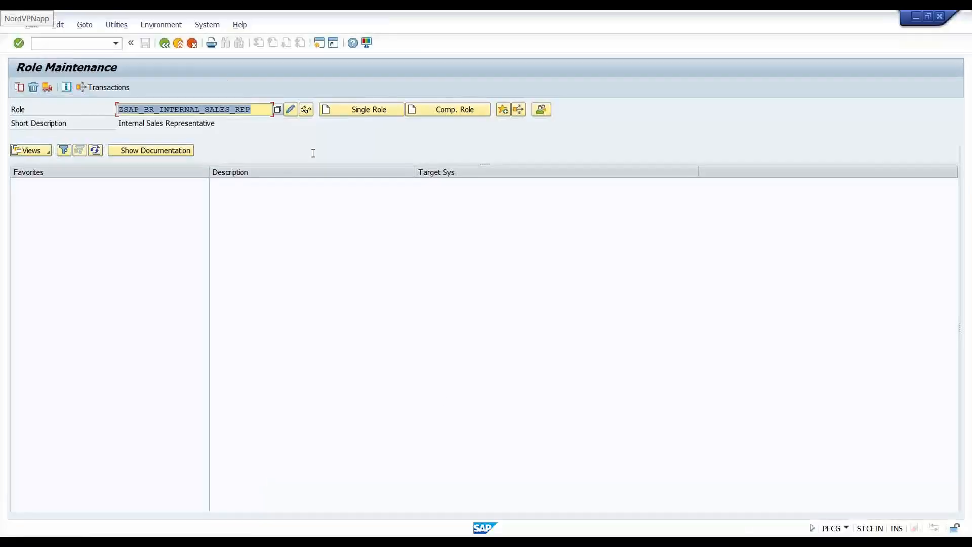
pyautogui.click(96, 44)
pyautogui.write('/n')
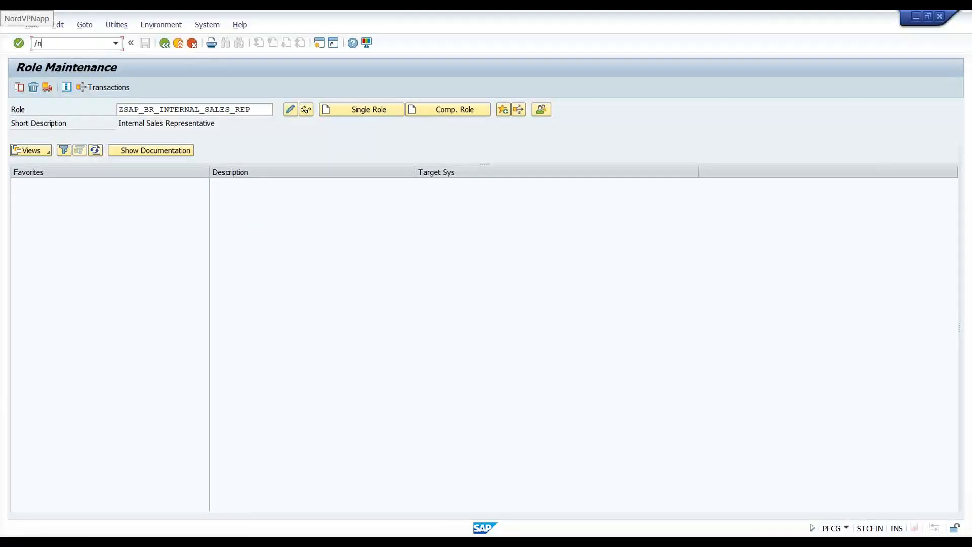
pyautogui.write('stc01')
pyautogui.press('Return')
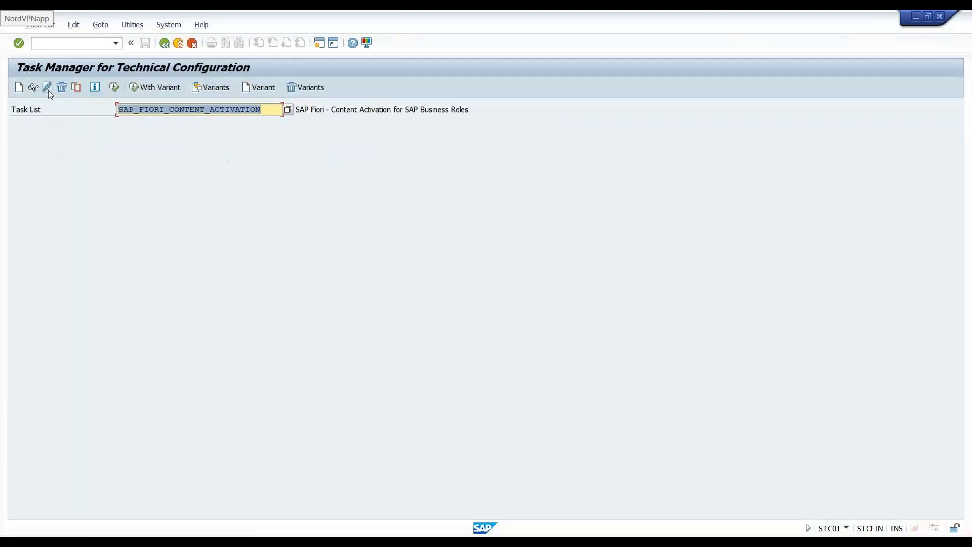
pyautogui.click(114, 87)
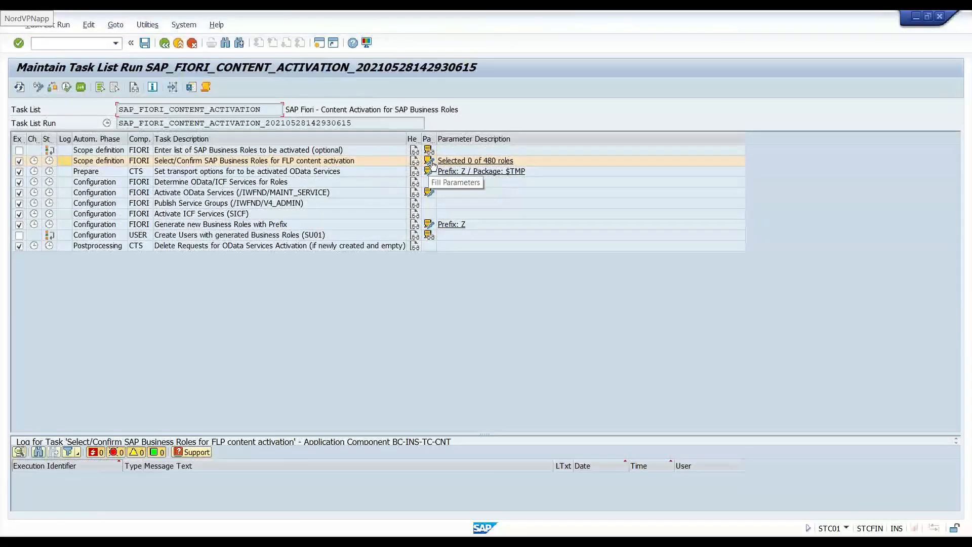
# Open the parameters of the task for setting OData services transport options and set the package to ZTEST
pyautogui.click(429, 172)
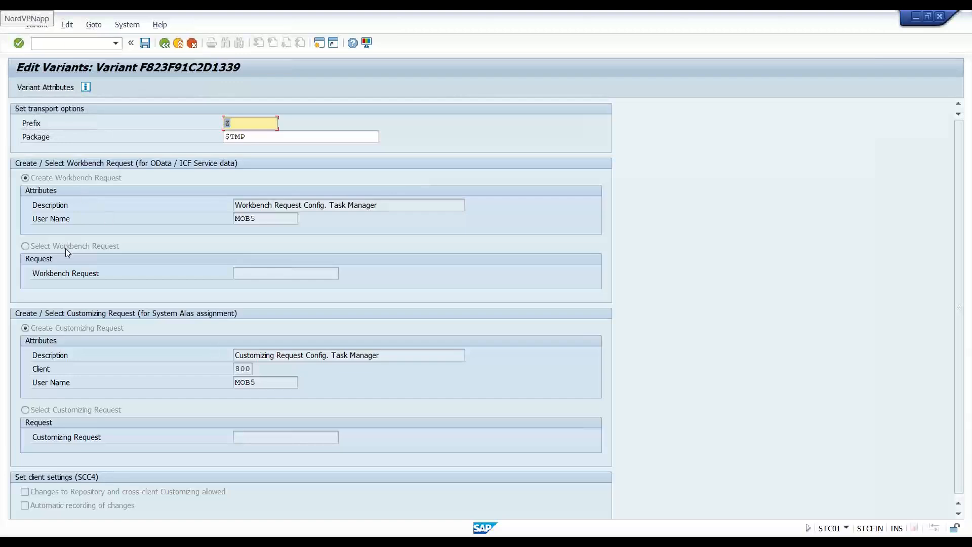
pyautogui.scroll(-1, 71, 266)
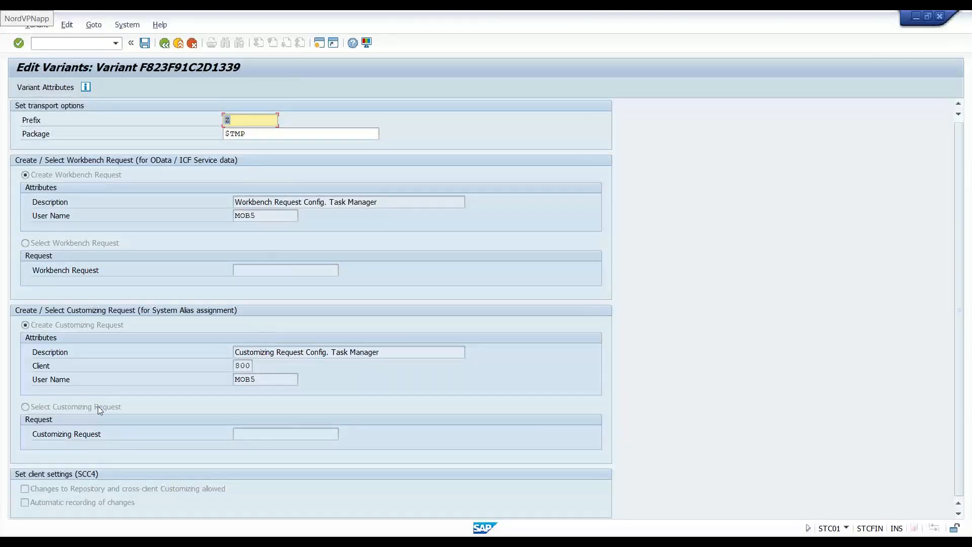
pyautogui.press('Tab')
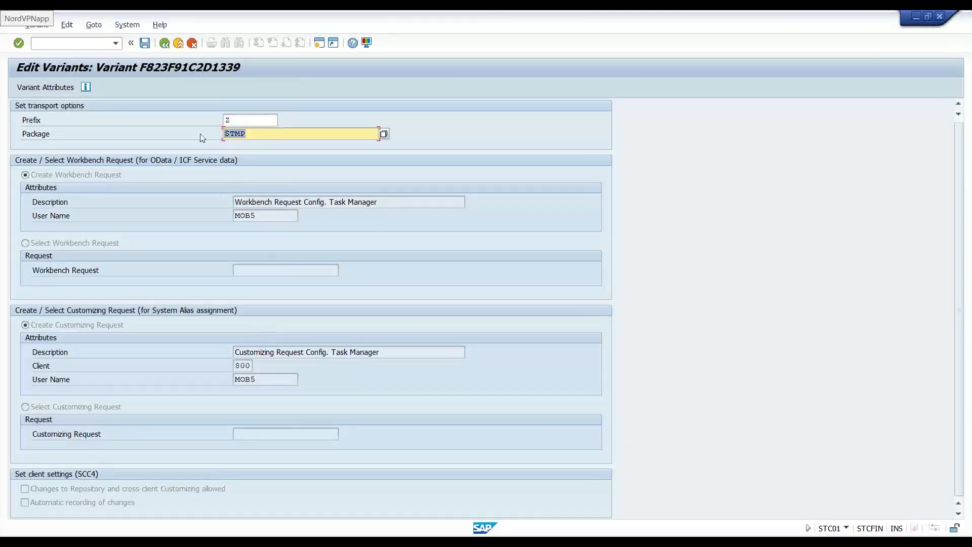
pyautogui.write('Z')
pyautogui.click(262, 149)
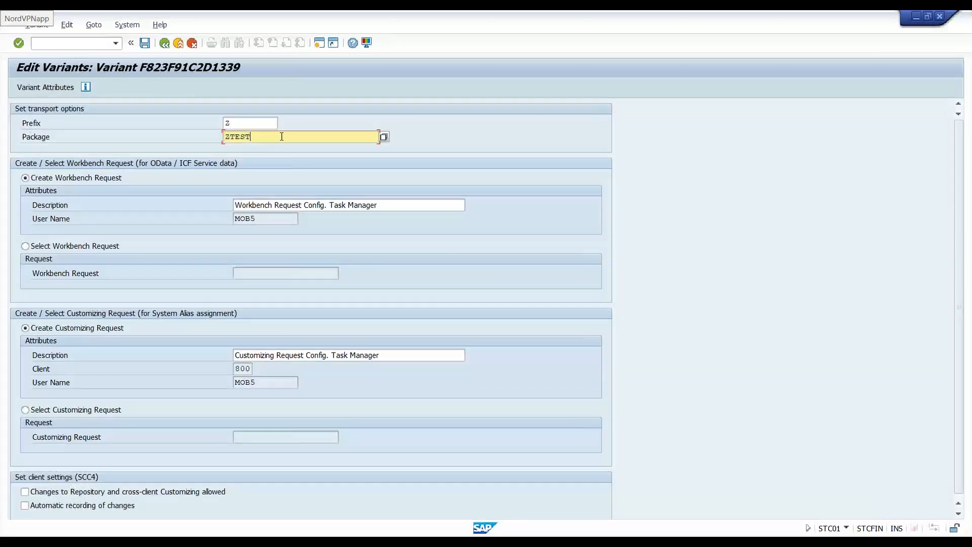
# Try selecting an existing customizing request, return to creating one, enable automatic recording of changes, and leave the variant without saving
pyautogui.click(82, 414)
pyautogui.click(275, 439)
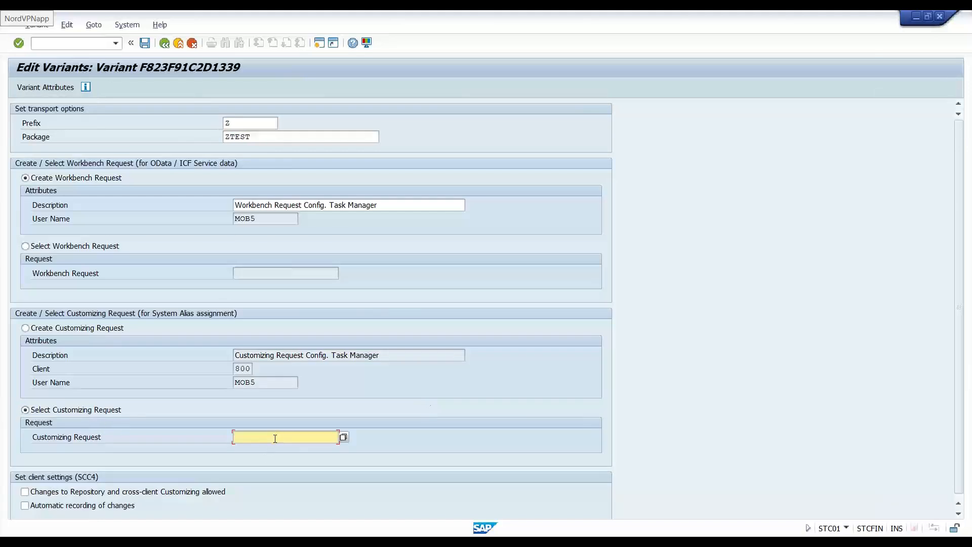
pyautogui.click(90, 330)
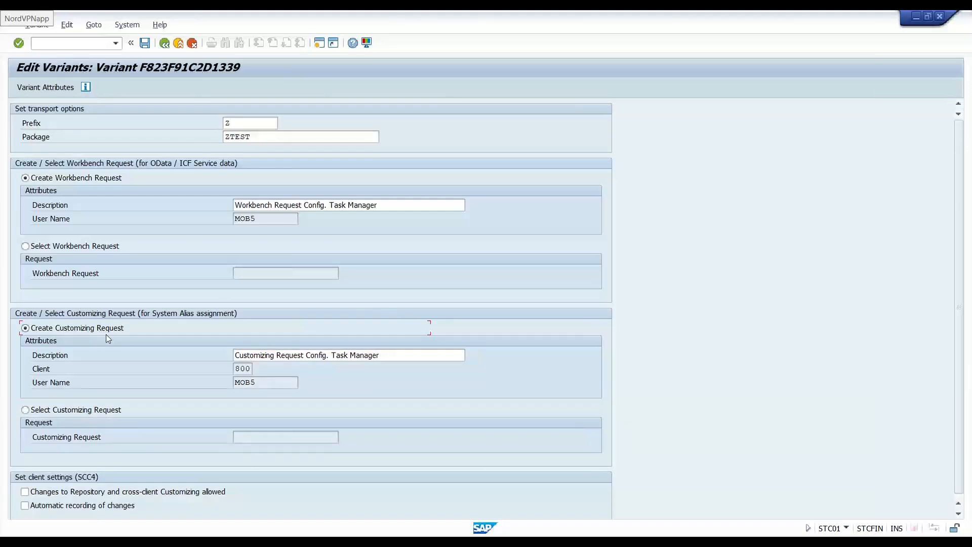
pyautogui.click(98, 508)
pyautogui.click(164, 43)
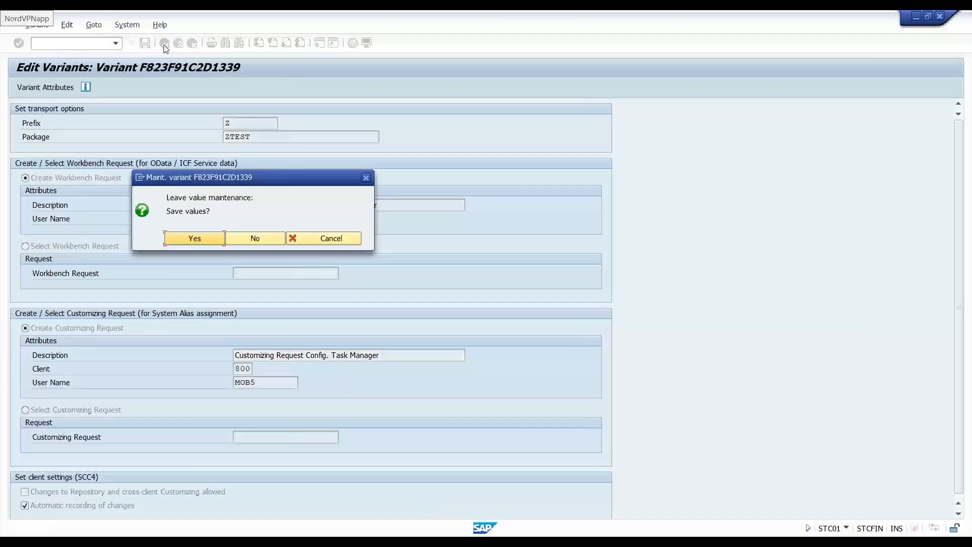
pyautogui.click(255, 239)
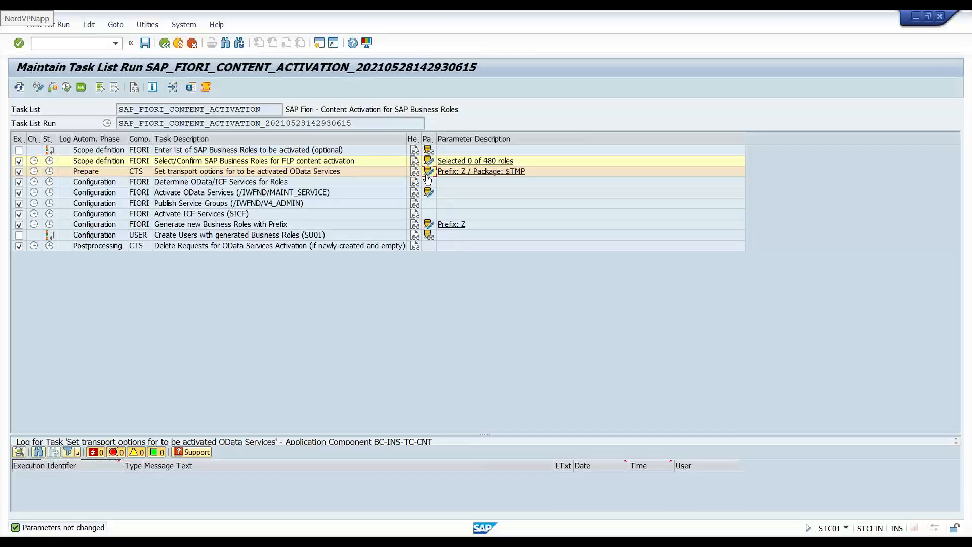
pyautogui.click(428, 174)
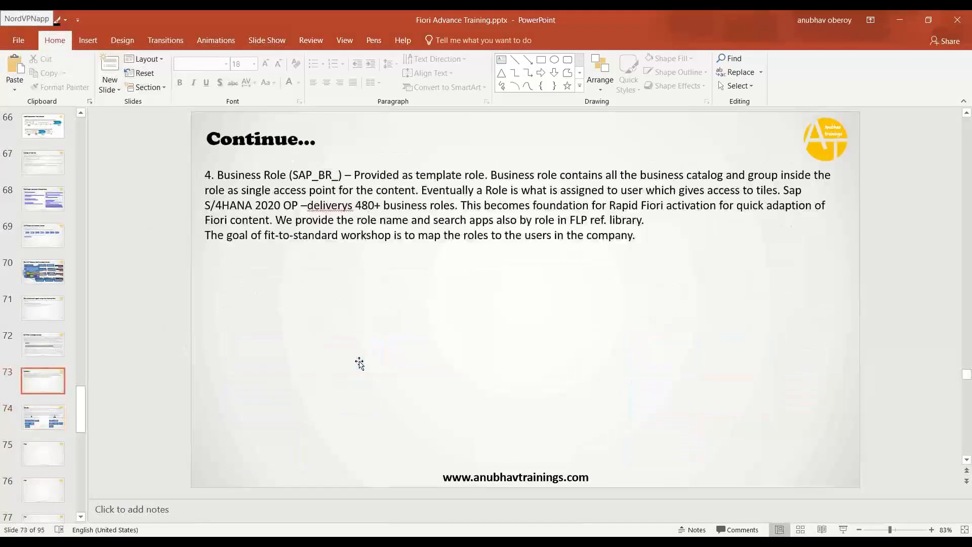
# From PowerPoint slide 68, open the "Fiori rapid content activation" blog in the browser and look up SAP note 2947824
pyautogui.click(61, 204)
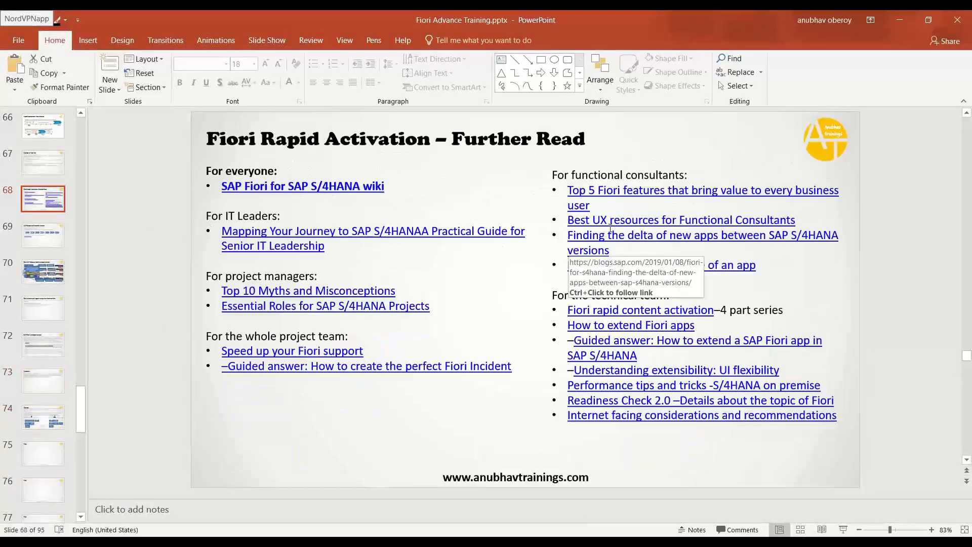
pyautogui.keyDown('ctrl'); pyautogui.click(615, 309); pyautogui.keyUp('ctrl')
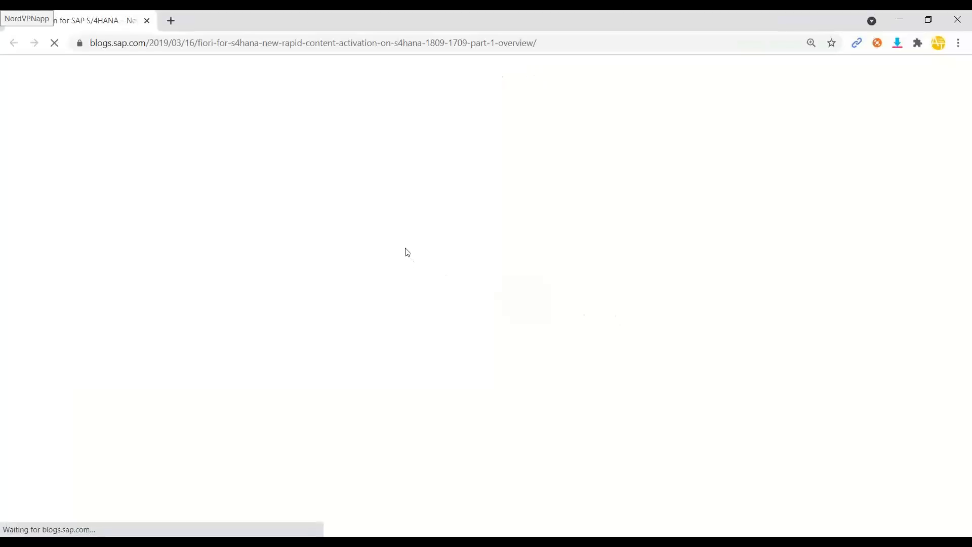
pyautogui.scroll(-1, 368, 322)
pyautogui.scroll(-8, 368, 322)
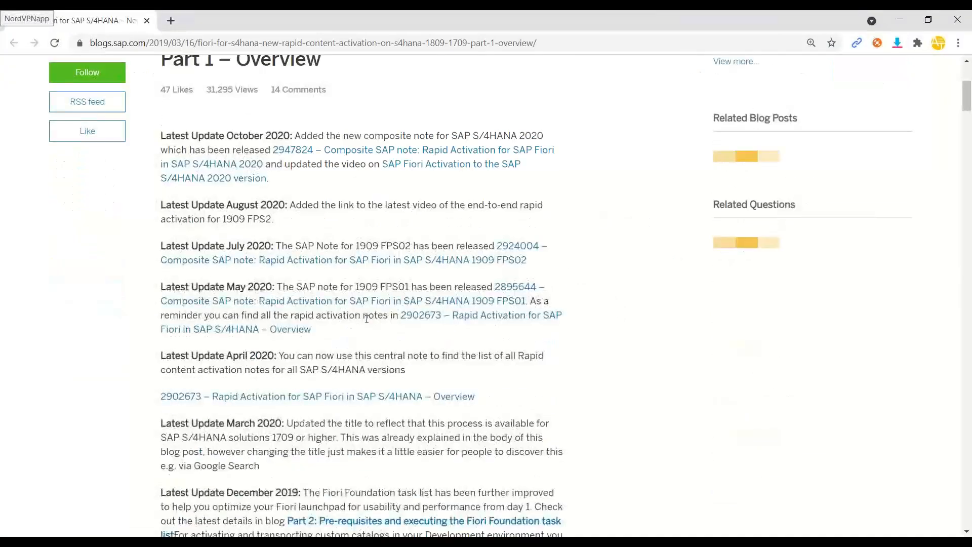
pyautogui.scroll(6, 380, 319)
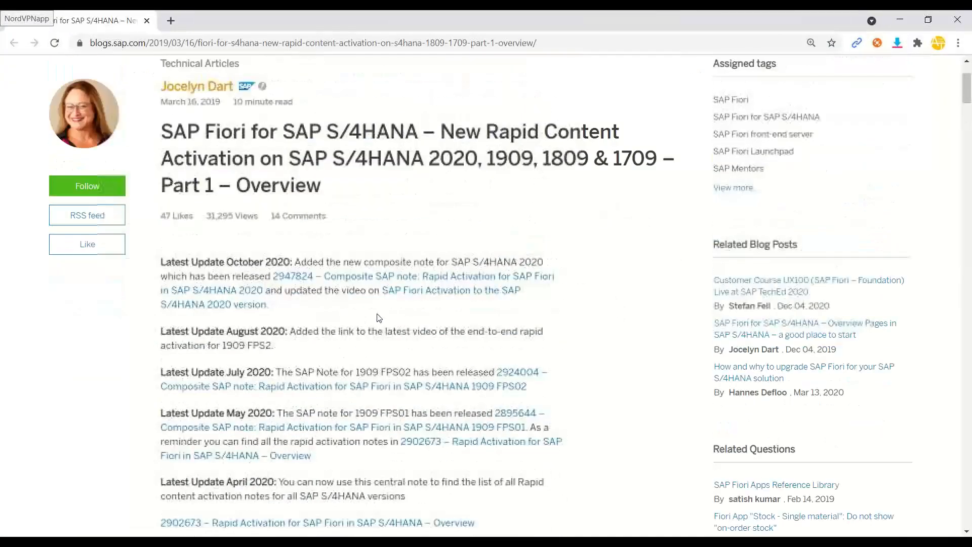
pyautogui.click(434, 278)
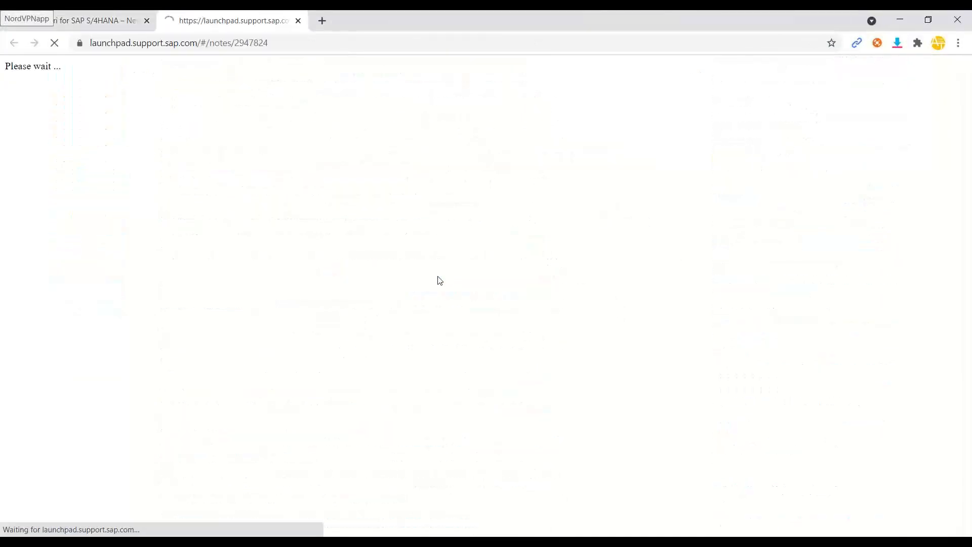
pyautogui.click(298, 20)
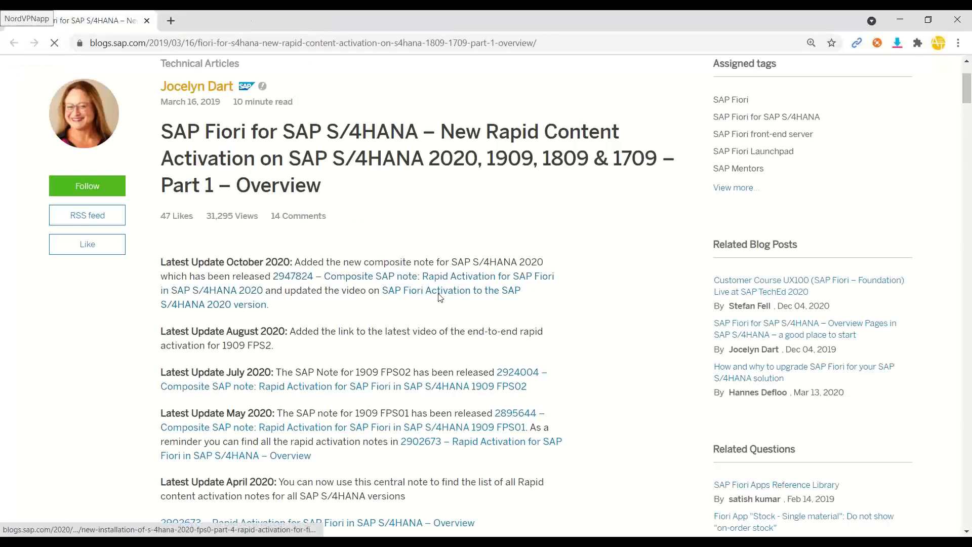
# Open the linked blog on SAP Fiori Activation to the SAP S/4HANA 2020 version and examine its rapid activation steps
pyautogui.click(440, 298)
pyautogui.scroll(-3, 440, 299)
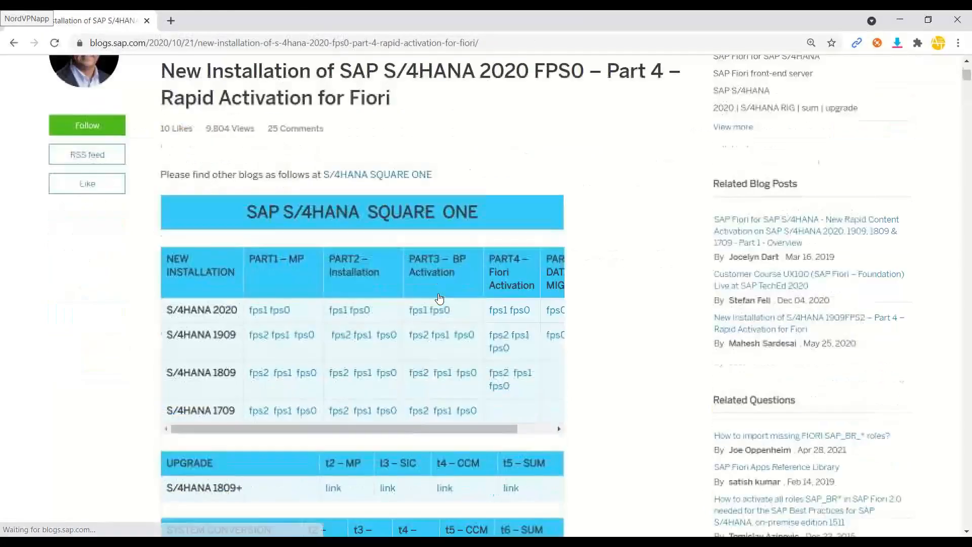
pyautogui.scroll(-4, 385, 313)
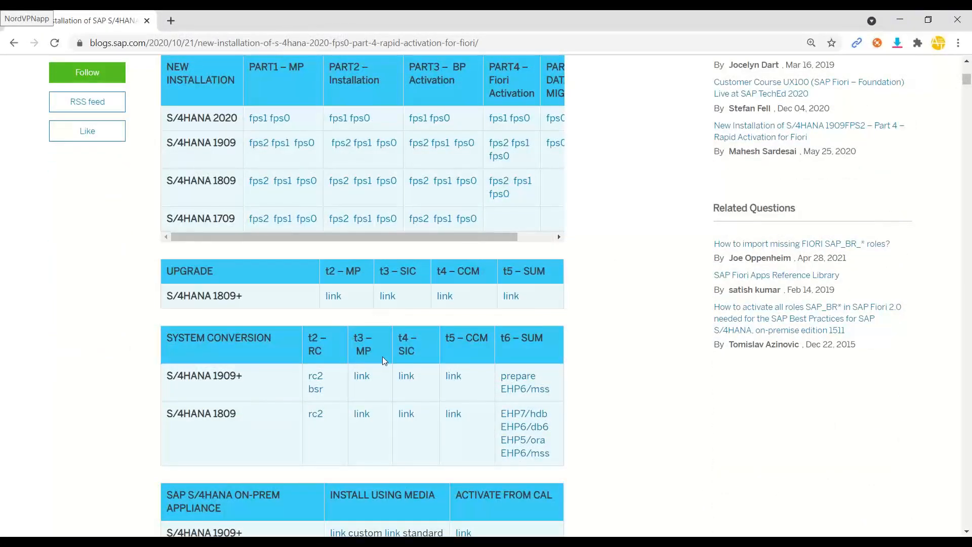
pyautogui.scroll(-4, 381, 357)
pyautogui.scroll(-8, 384, 358)
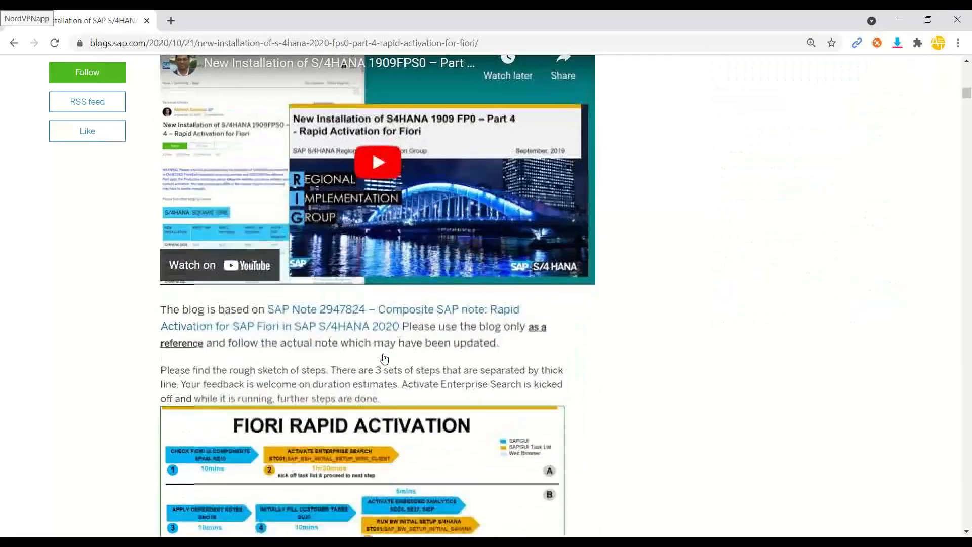
pyautogui.scroll(-20, 384, 359)
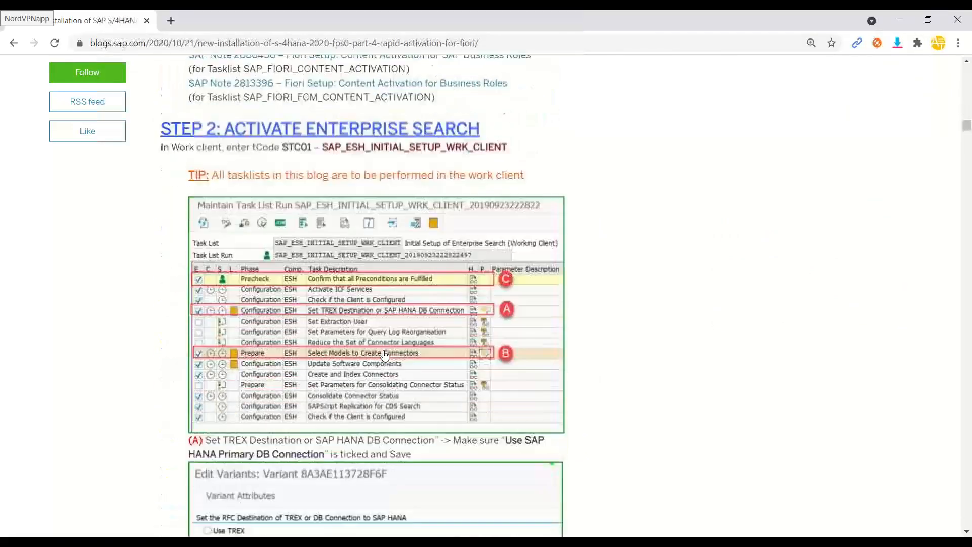
pyautogui.scroll(-20, 385, 355)
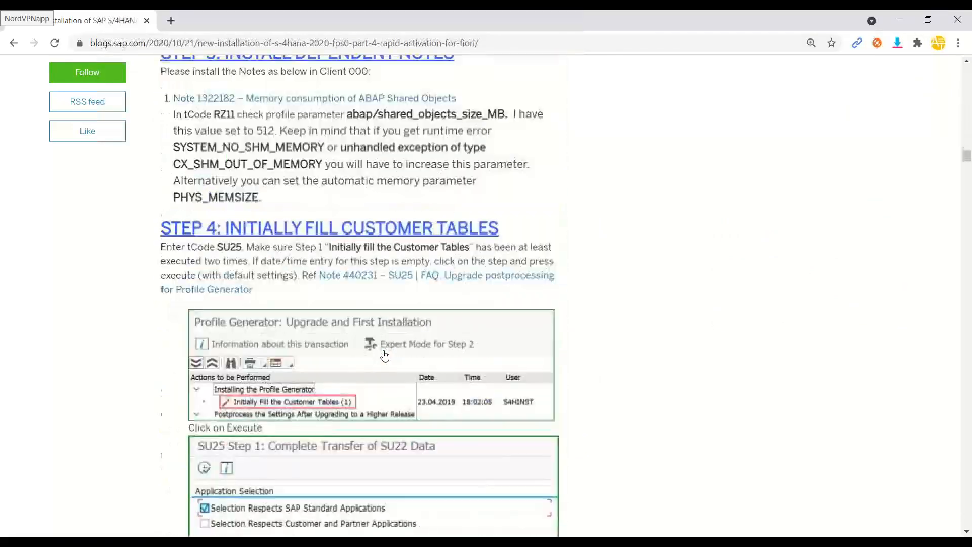
pyautogui.scroll(-20, 384, 355)
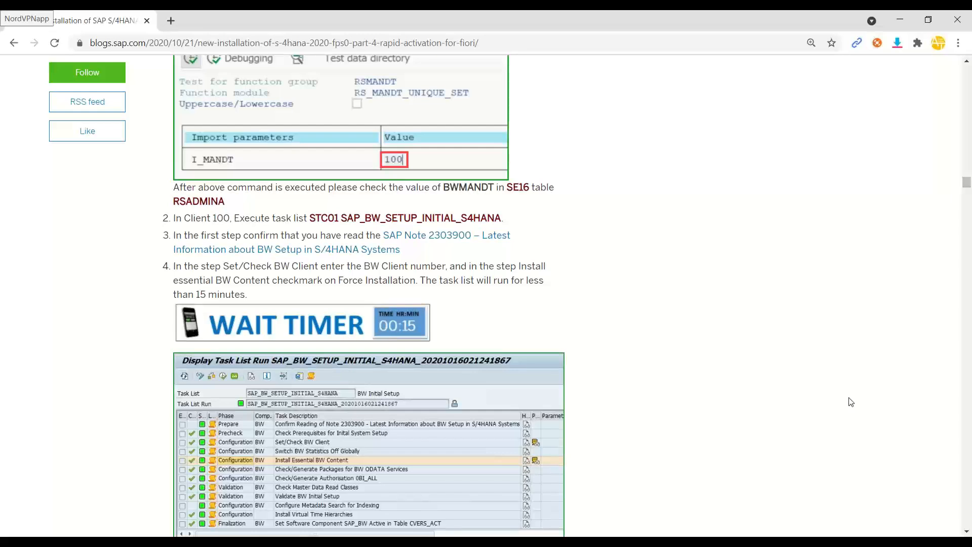
# Open the SAPUI5 Demo Kit at sapui5.hana.ondemand.com in a new browser tab
pyautogui.click(171, 21)
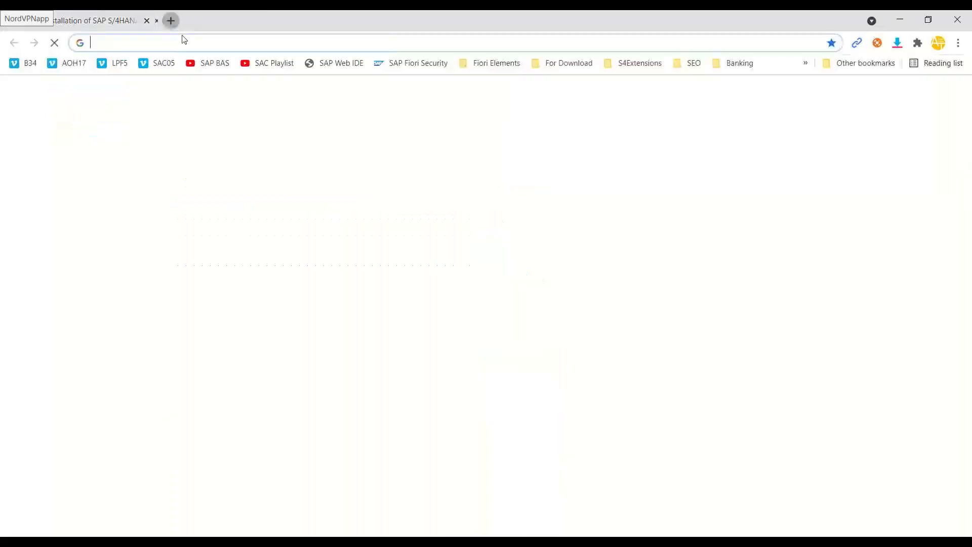
pyautogui.write('sapui5.hana.ondemand.com')
pyautogui.press('Return')
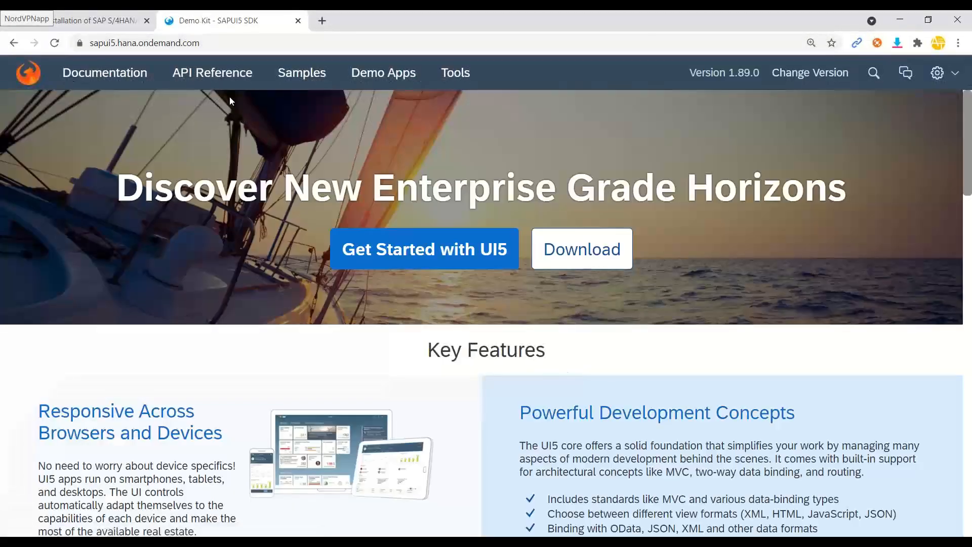
# Open the Documentation section of the SAPUI5 Demo Kit, look over its topics, and close that browser tab
pyautogui.click(136, 76)
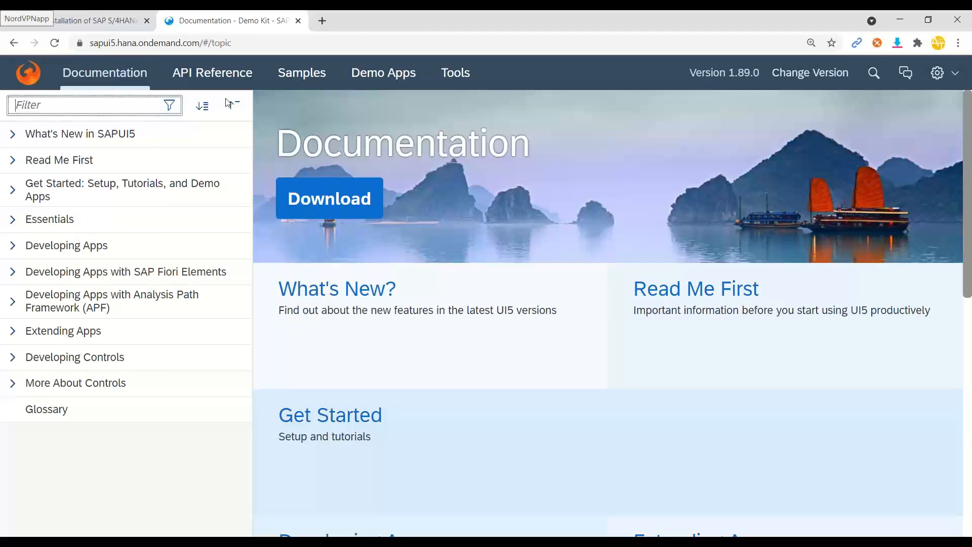
pyautogui.click(299, 22)
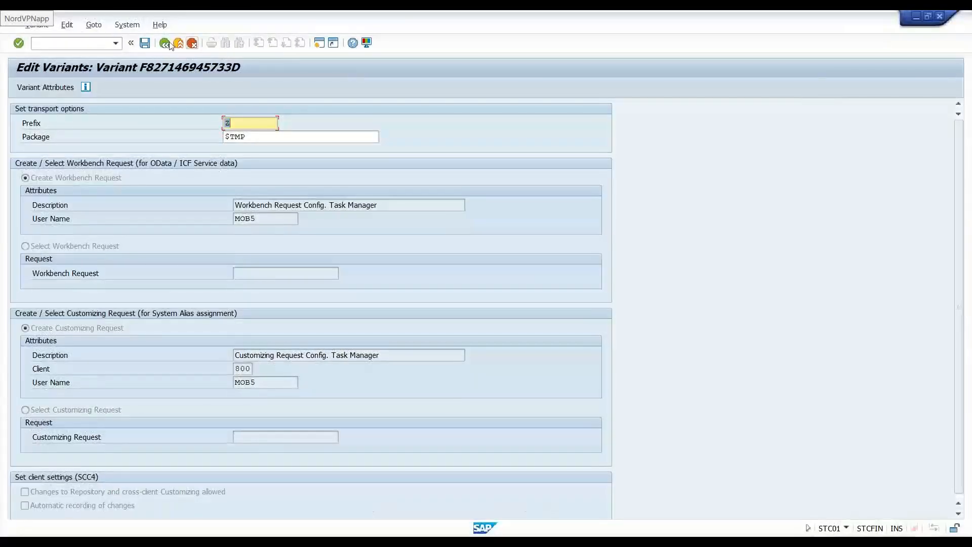
# Switch to SAP GUI, start transaction SICF, and place the cursor in the Service Path filter
pyautogui.hotkey('ctrl', '/')
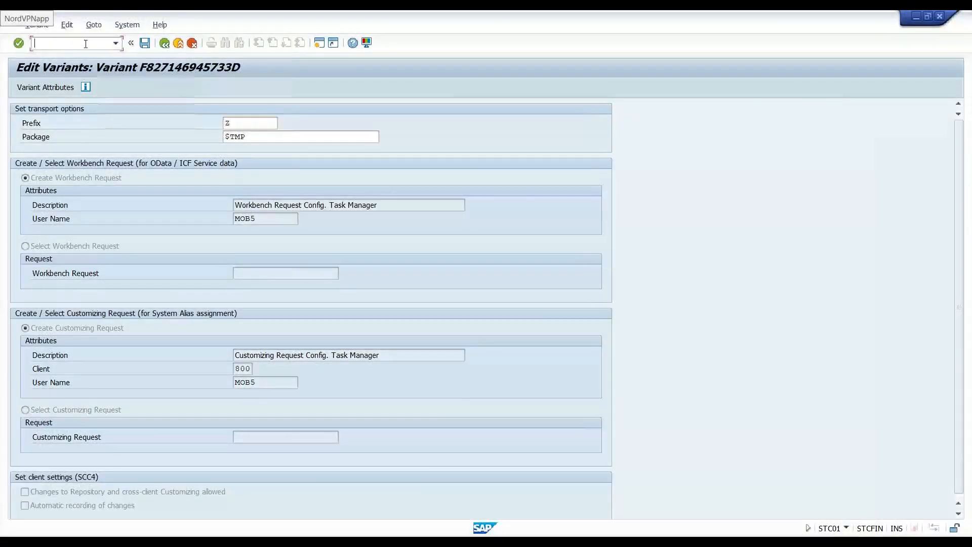
pyautogui.write('/n')
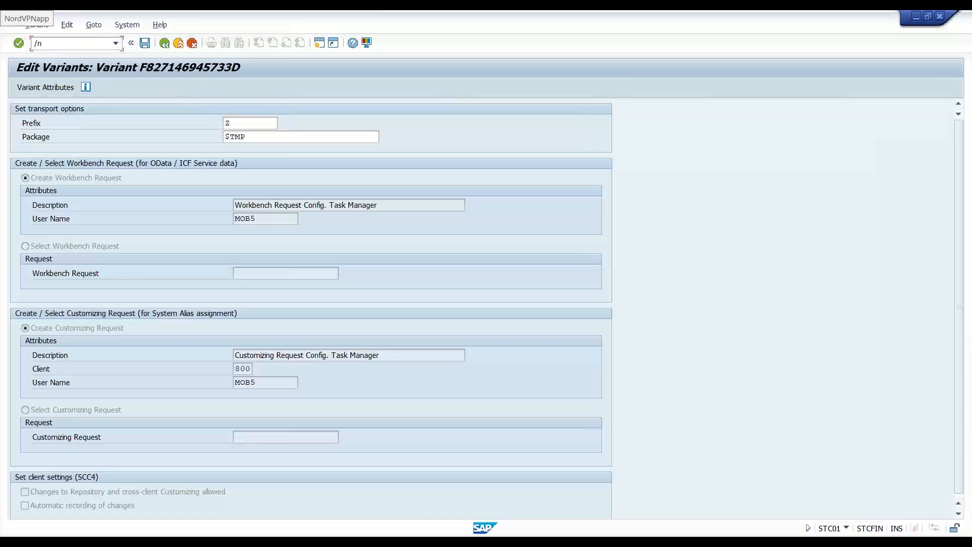
pyautogui.write('sicf')
pyautogui.press('Return')
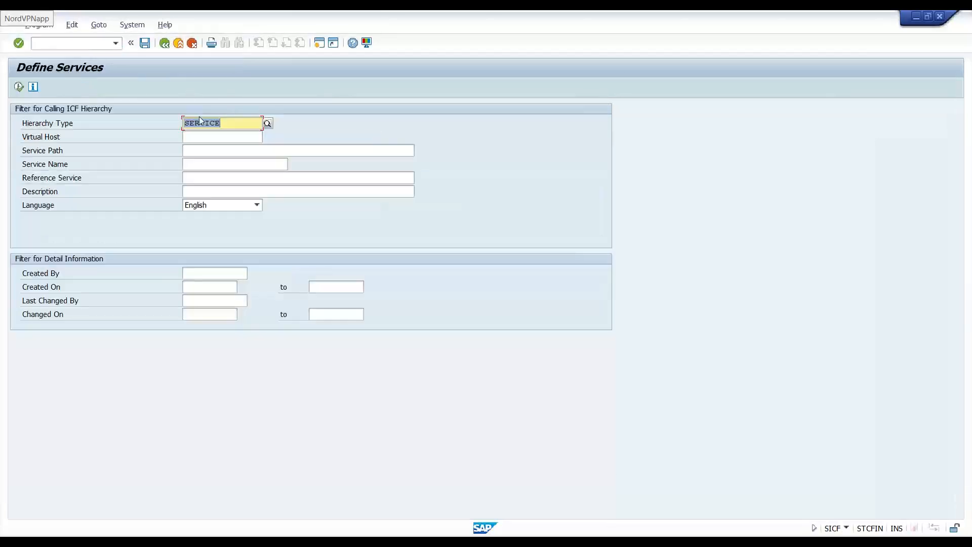
pyautogui.click(206, 152)
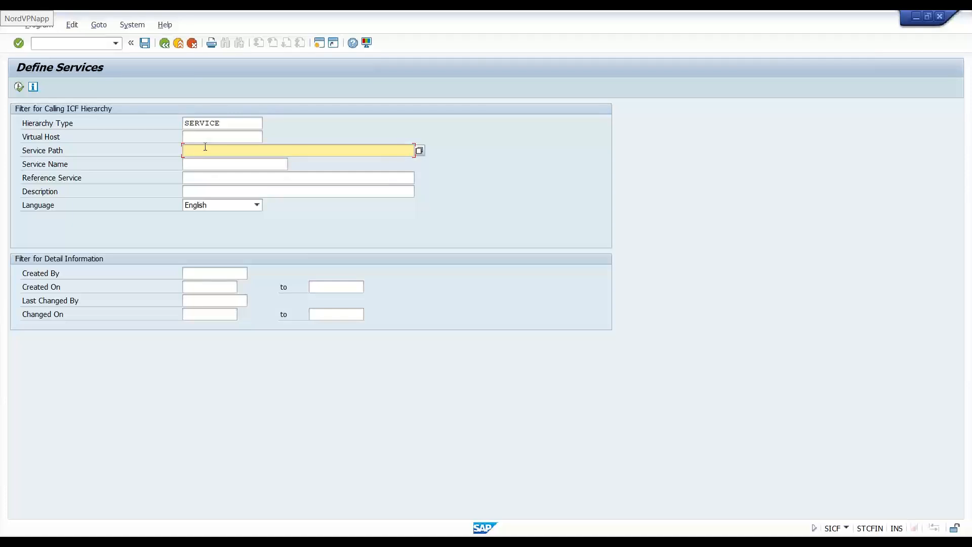
# Switch to the browser to review the blog's BW setup instructions, and return to the PowerPoint training deck
pyautogui.click(551, 539)
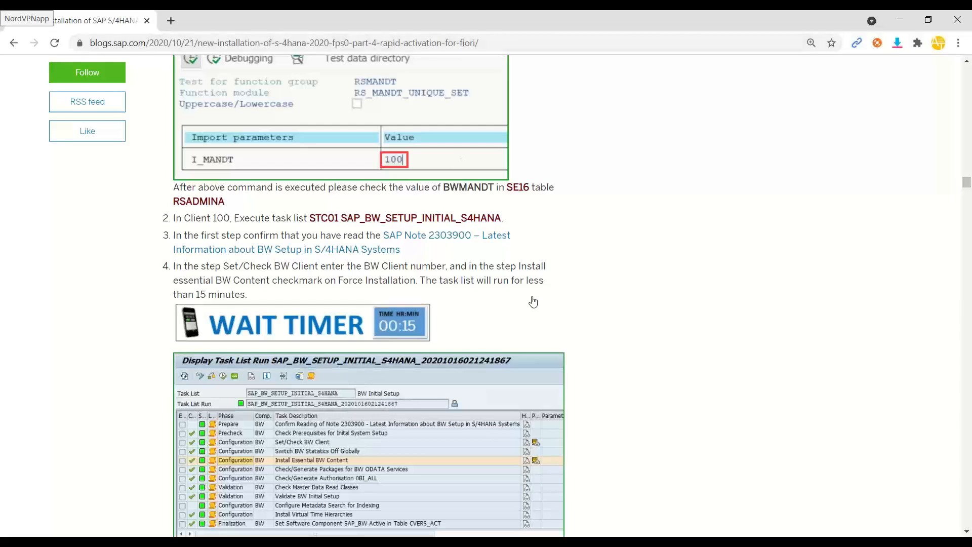
pyautogui.click(583, 530)
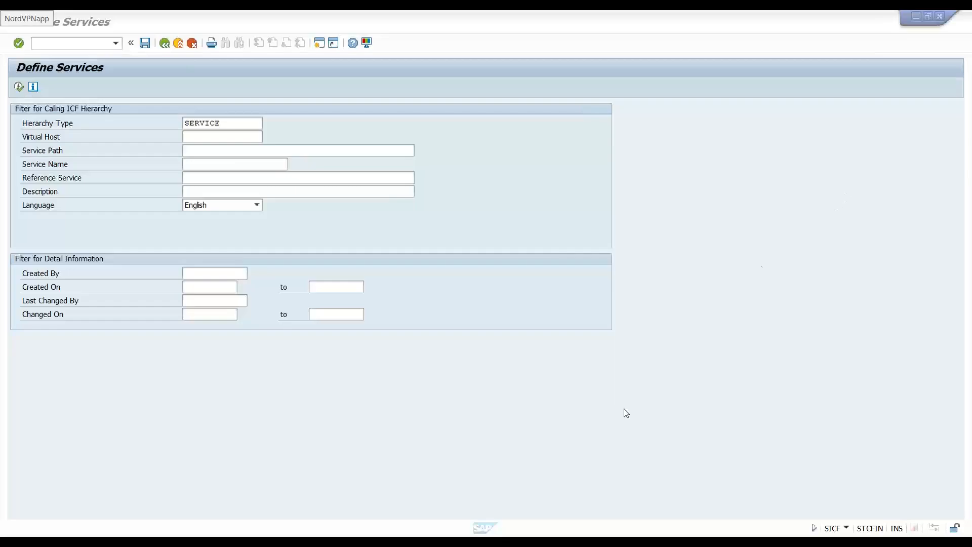
pyautogui.click(603, 541)
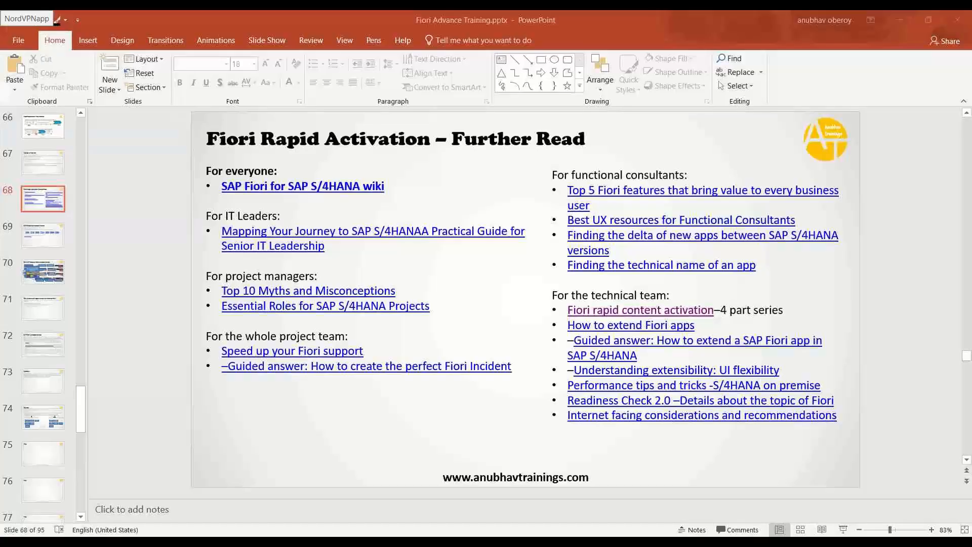
# Go back through the training deck from slide 68 to the "What is Fiori?" slide 14
pyautogui.click(80, 247)
pyautogui.moveTo(86, 274); pyautogui.dragTo(90, 211)
pyautogui.click(63, 262)
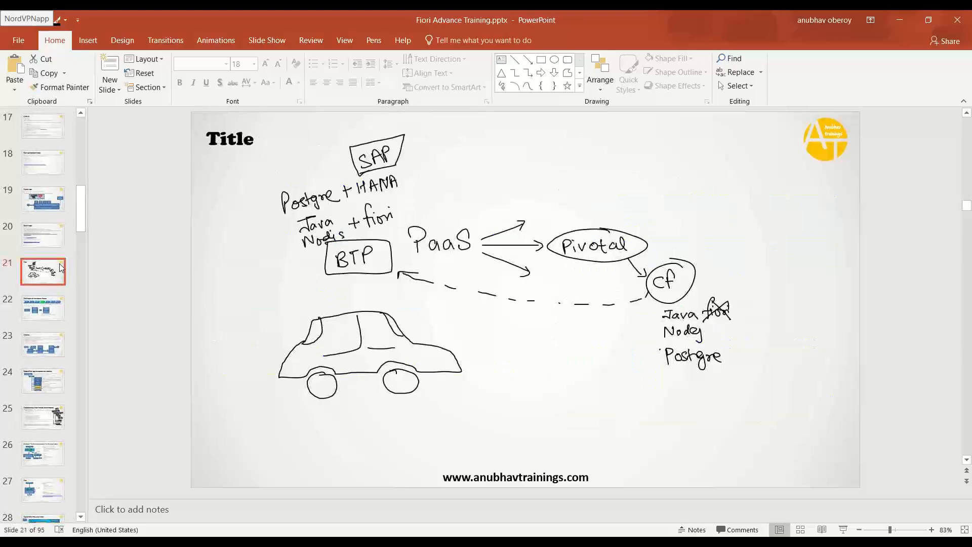
pyautogui.press('Up')
pyautogui.press('Up')
pyautogui.press('Up')
pyautogui.press('Up')
pyautogui.press('Up')
pyautogui.press('Up')
pyautogui.press('Up')
pyautogui.press('Up')
pyautogui.press('Up')
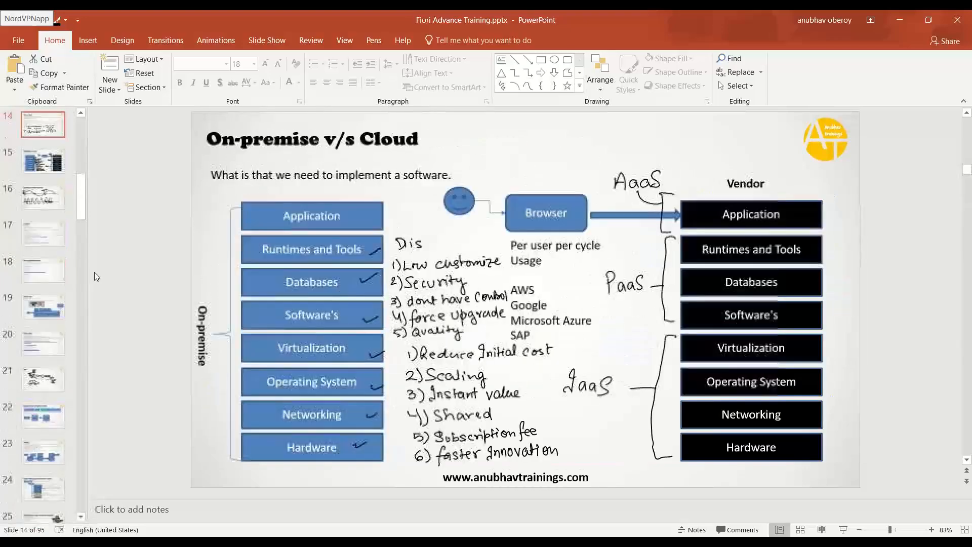
# Browse forward to slide 22, "Fiori Design and Development Process", and briefly highlight "and Development Process" in its title
pyautogui.press('Down')
pyautogui.press('Down')
pyautogui.press('Down')
pyautogui.press('Down')
pyautogui.press('Down')
pyautogui.press('Down')
pyautogui.press('Down')
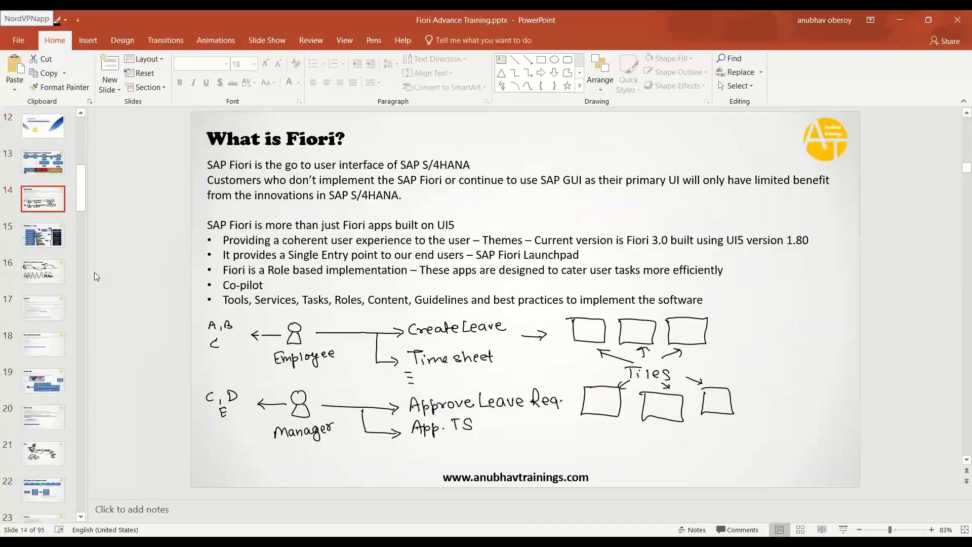
pyautogui.press('Down')
pyautogui.press('Down')
pyautogui.press('Down')
pyautogui.press('Down')
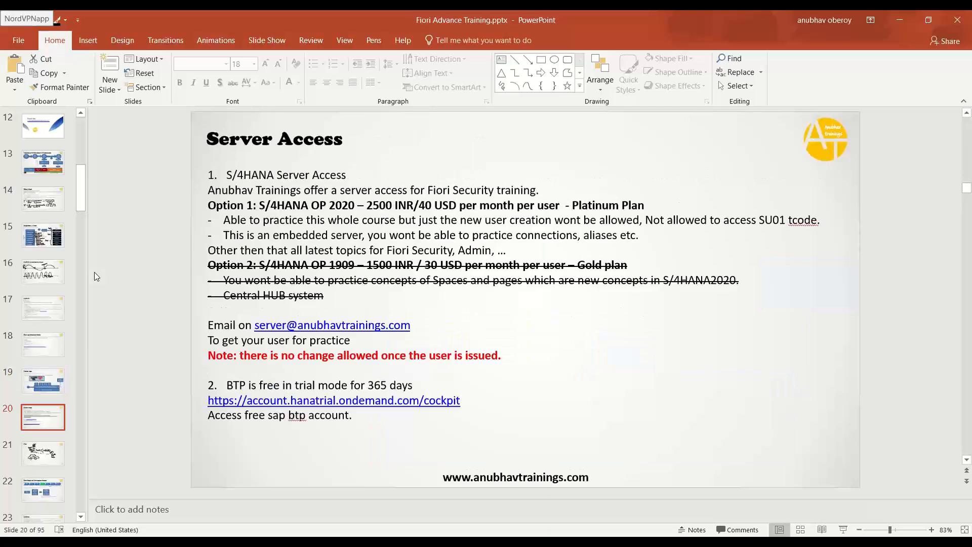
pyautogui.press('Up')
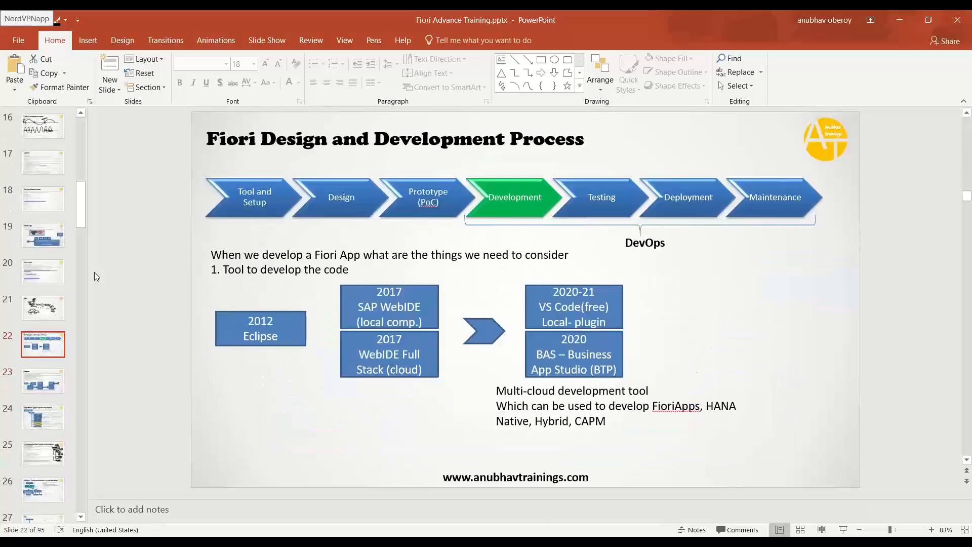
pyautogui.moveTo(333, 139); pyautogui.dragTo(570, 141)
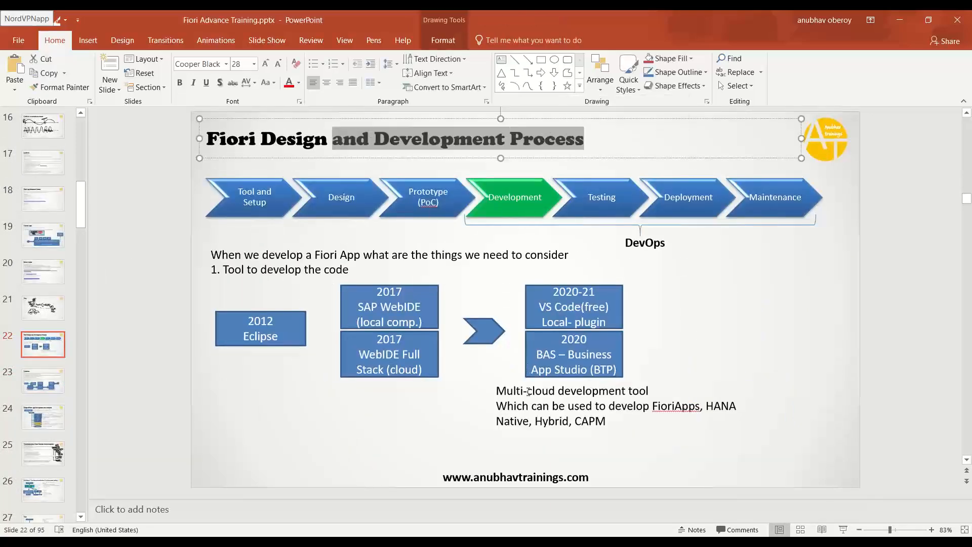
pyautogui.click(399, 485)
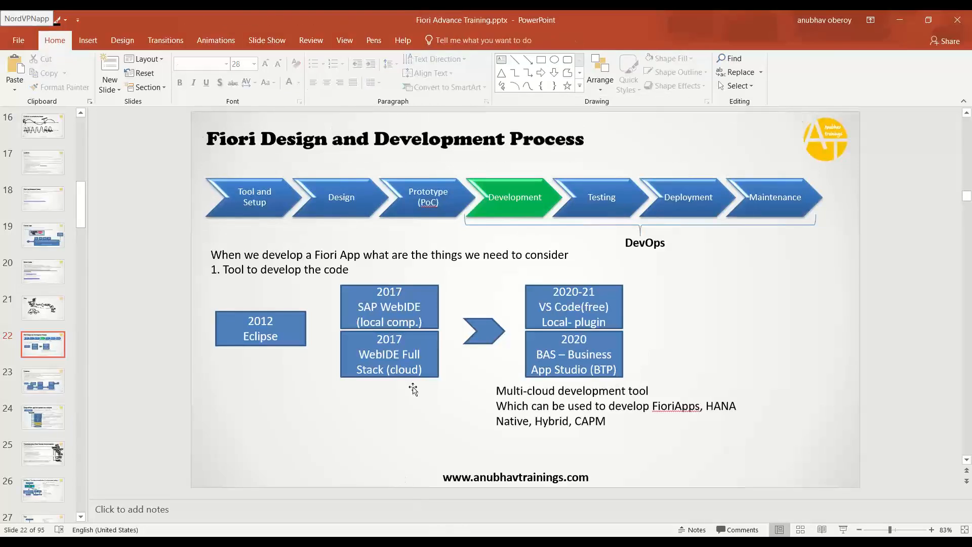